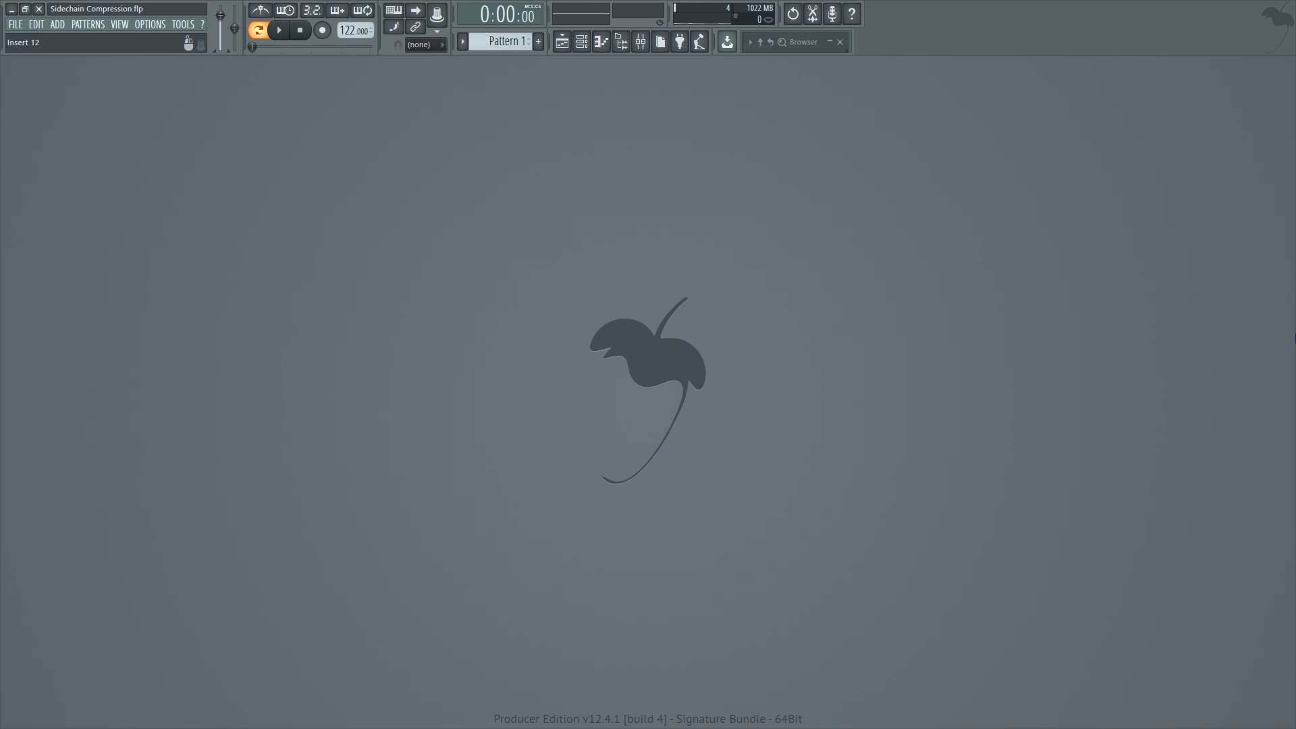
# Step: Play Pattern 1 twice to compare how the kick and bassline sound together
pyautogui.press('space')
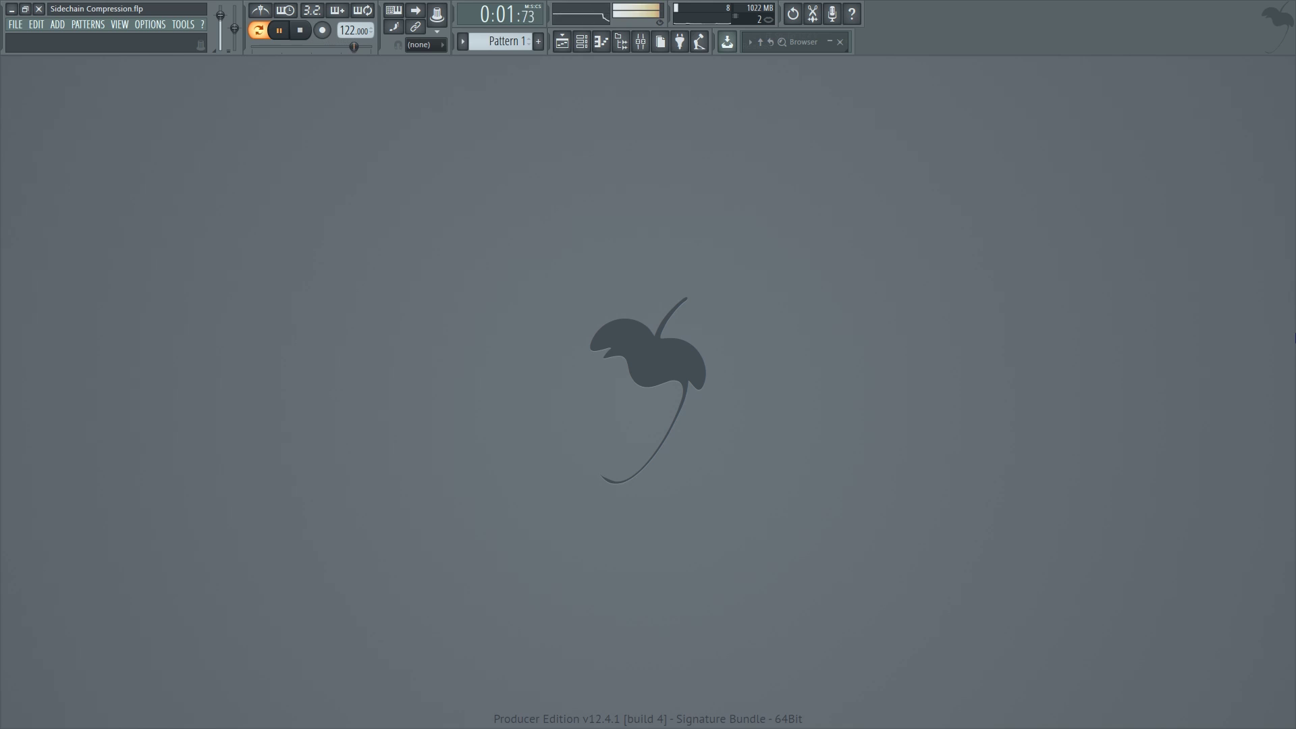
pyautogui.press('space')
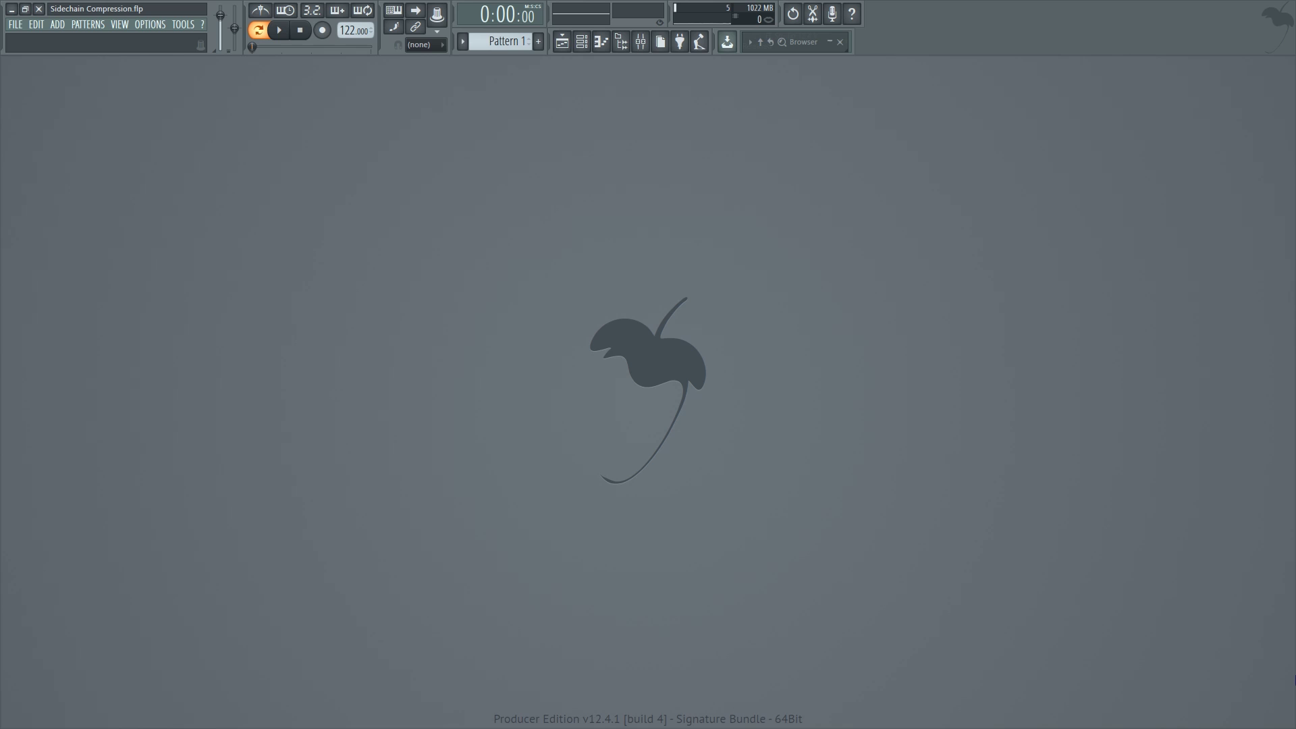
pyautogui.press('space')
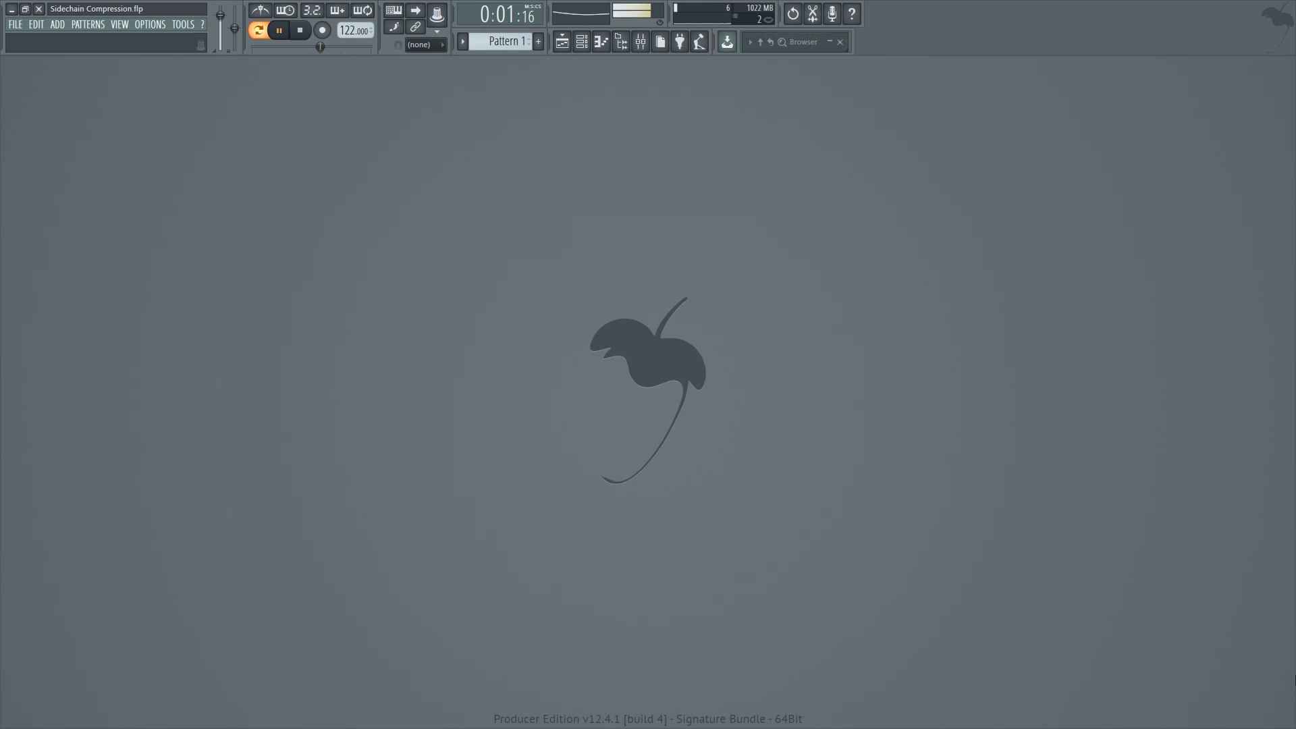
pyautogui.press('space')
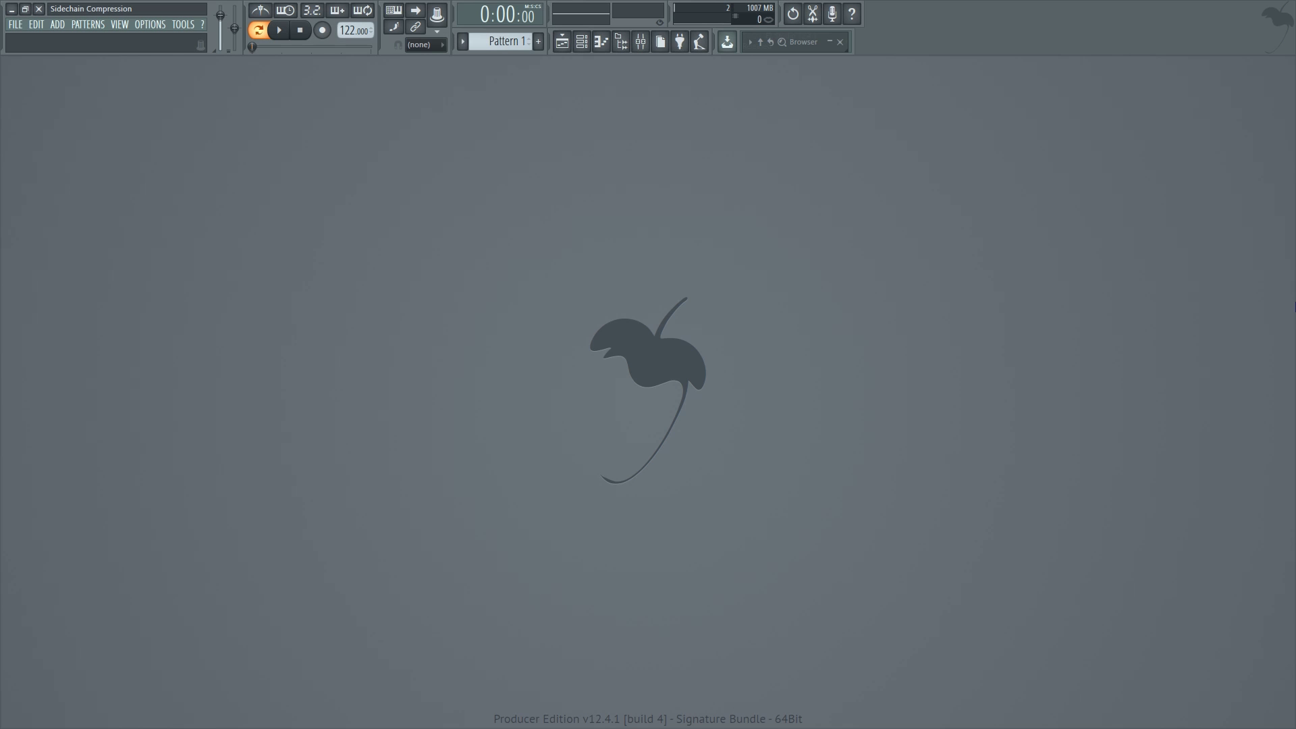
# Step: Show the Channel rack and audition the Kick channel on its own, followed by the Bassline channel on its own
pyautogui.press('F6')
pyautogui.click(475, 294)
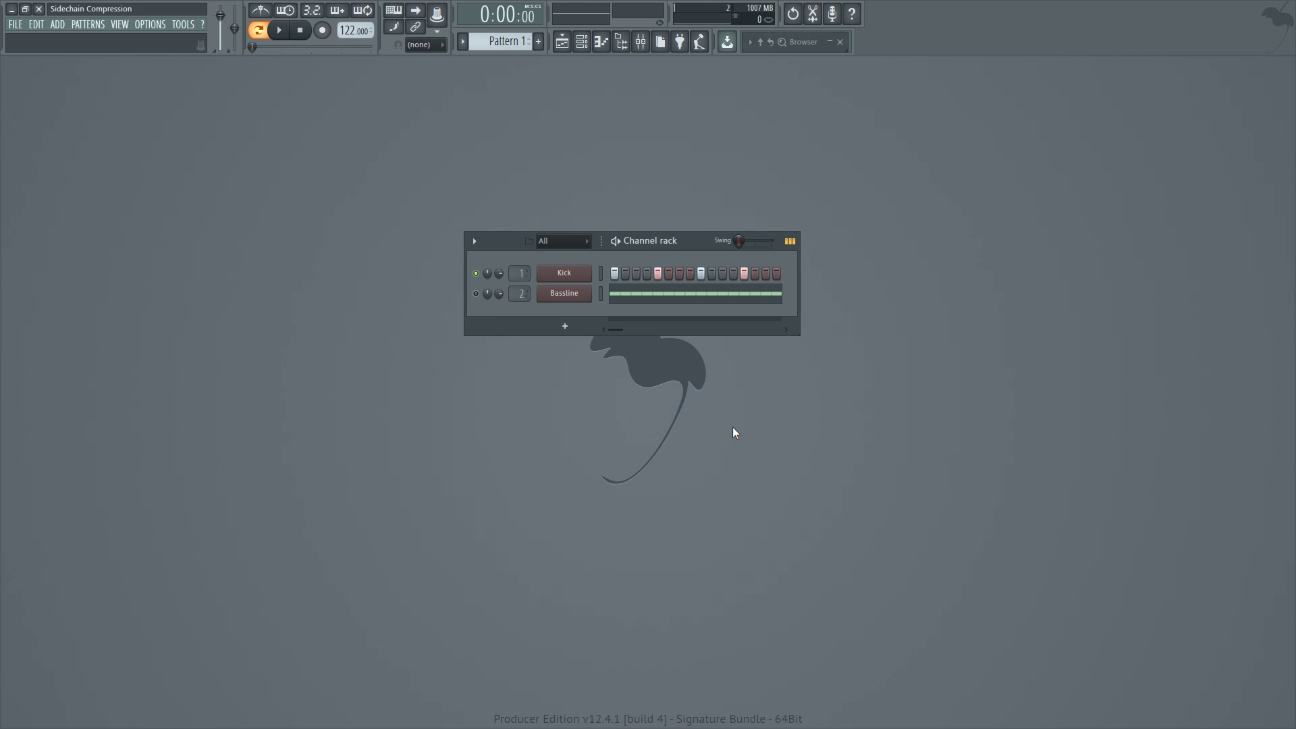
pyautogui.press('space')
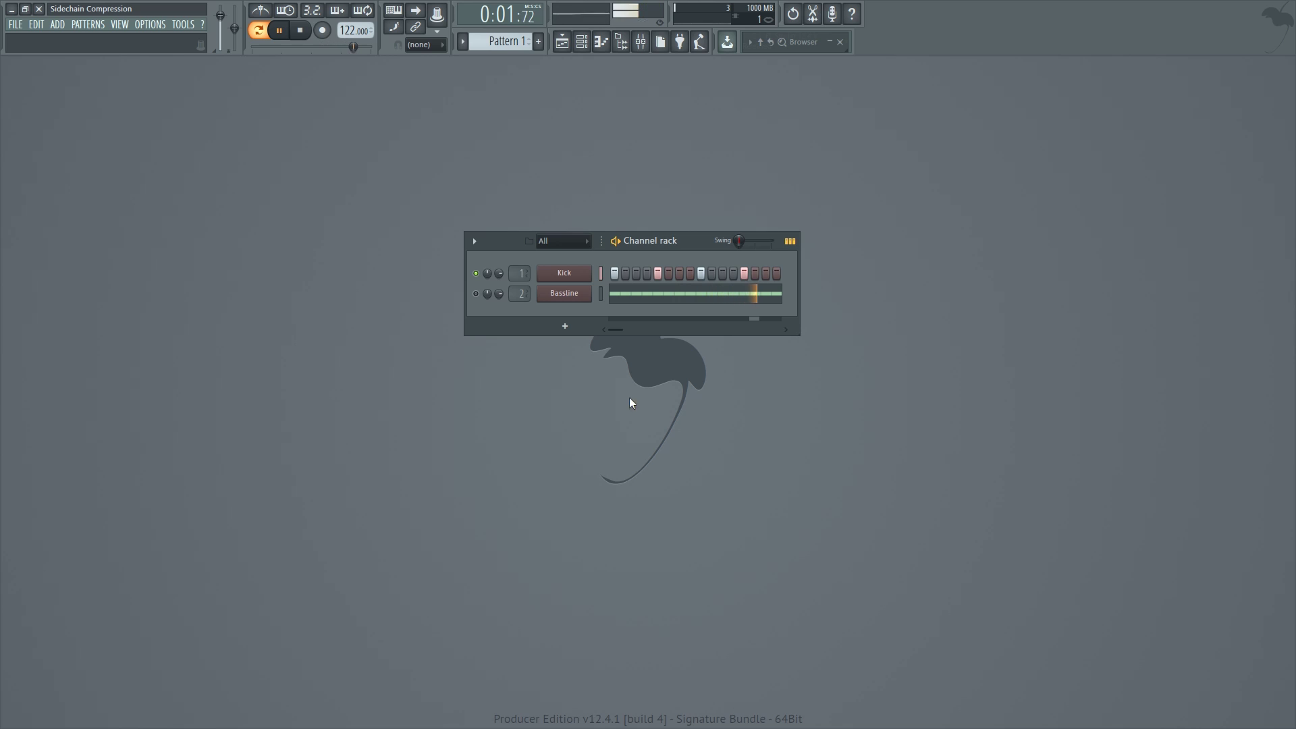
pyautogui.press('space')
pyautogui.click(475, 294)
pyautogui.press('space')
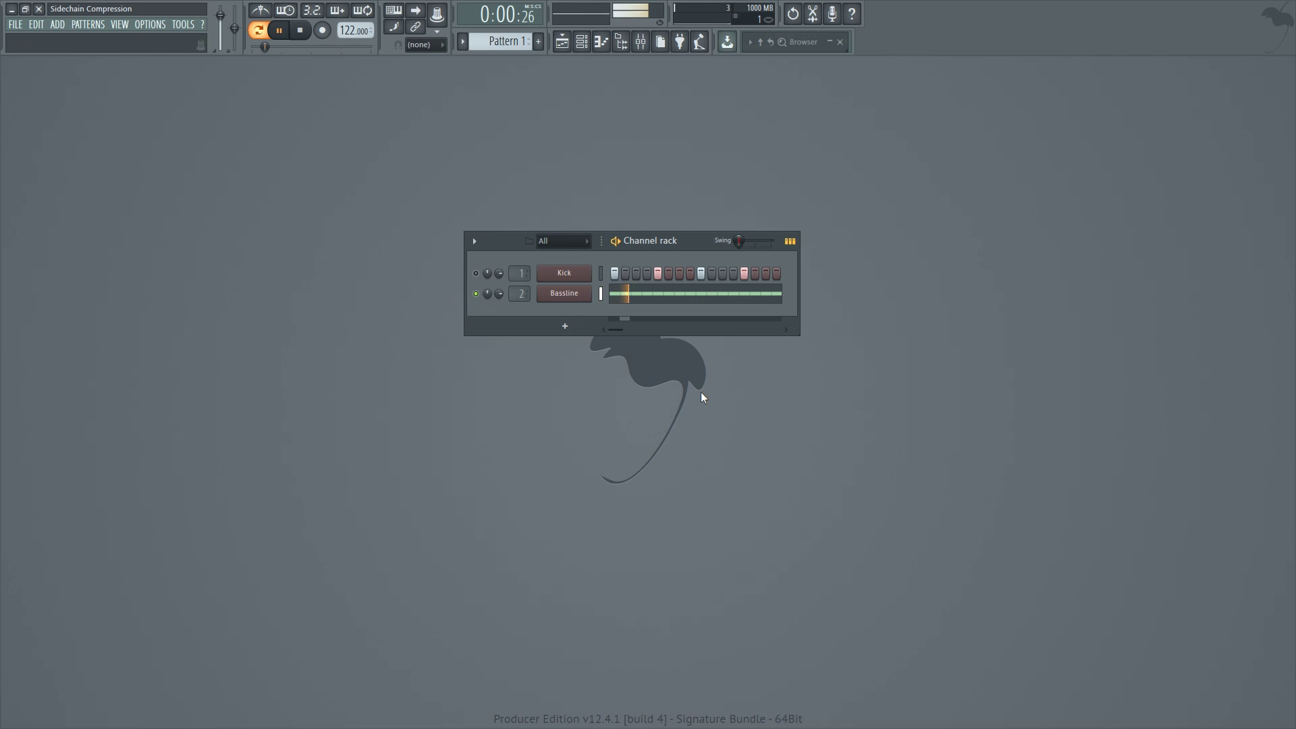
pyautogui.press('space')
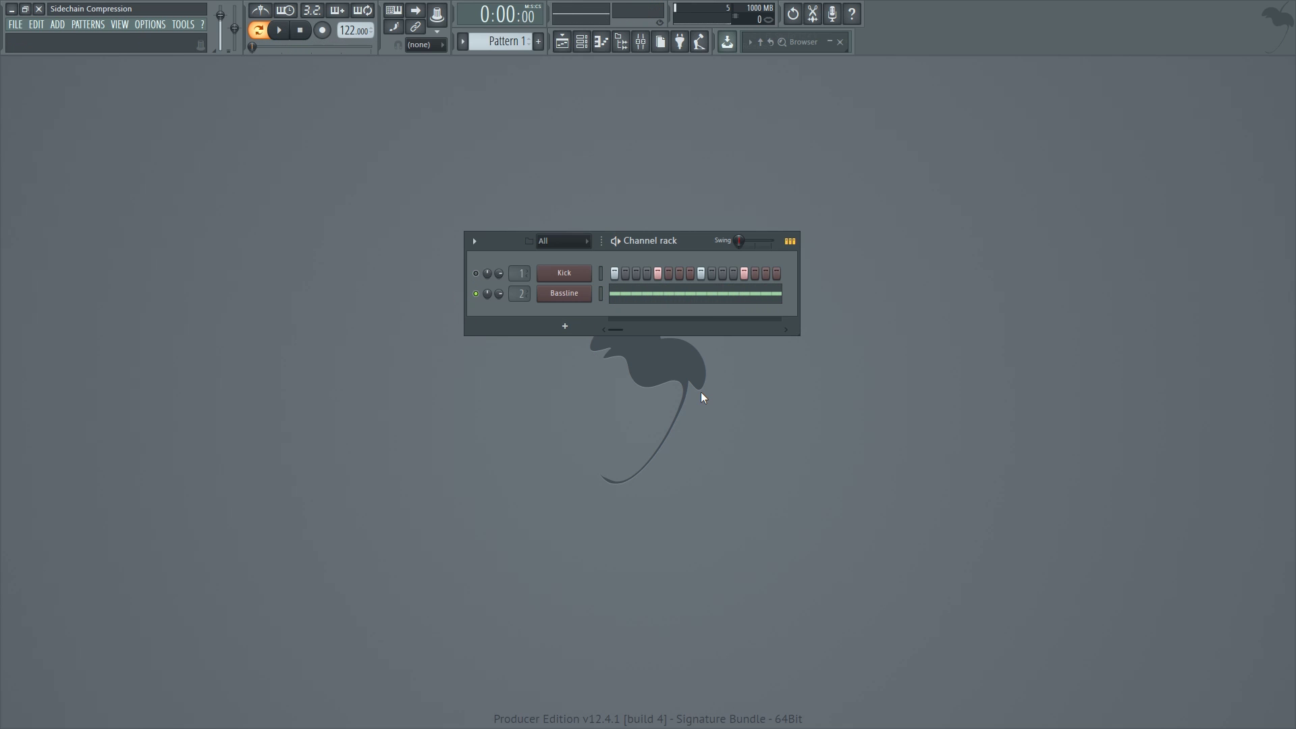
# Step: Turn the Kick channel back on and play it together with the Bassline
pyautogui.click(478, 274)
pyautogui.press('space')
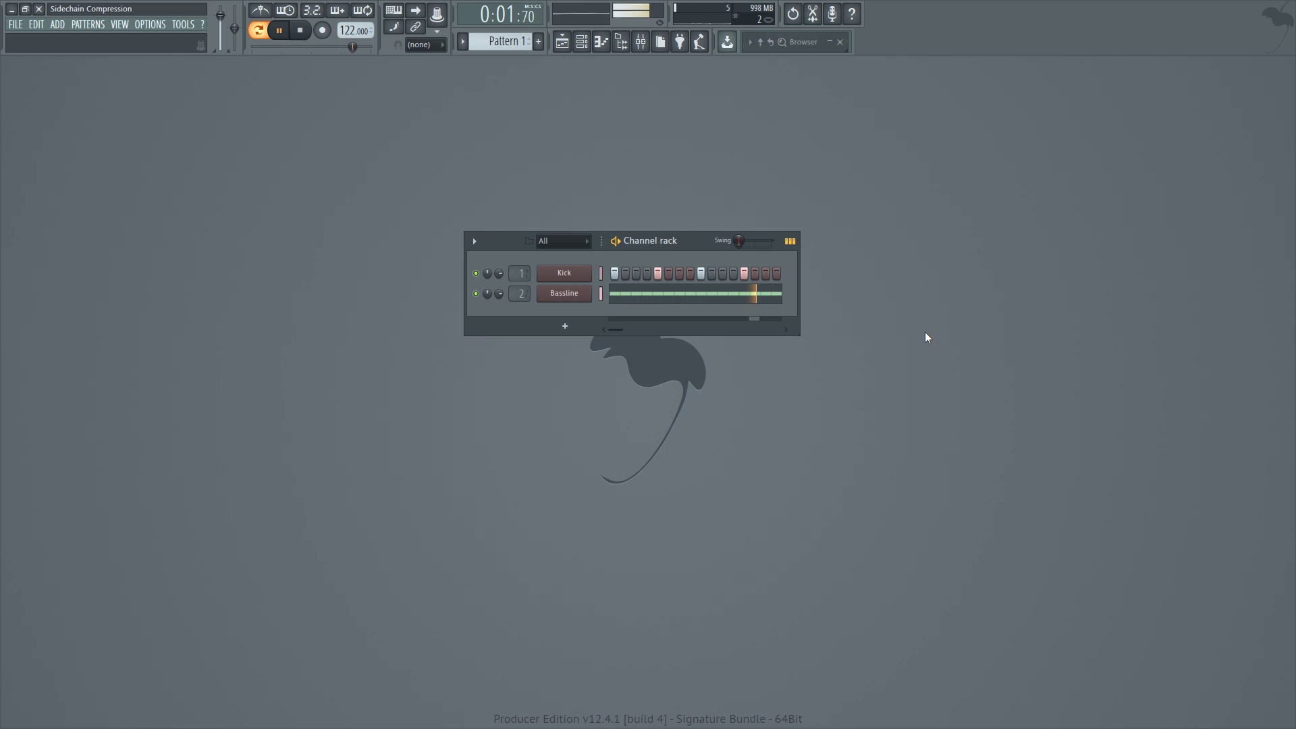
pyautogui.press('space')
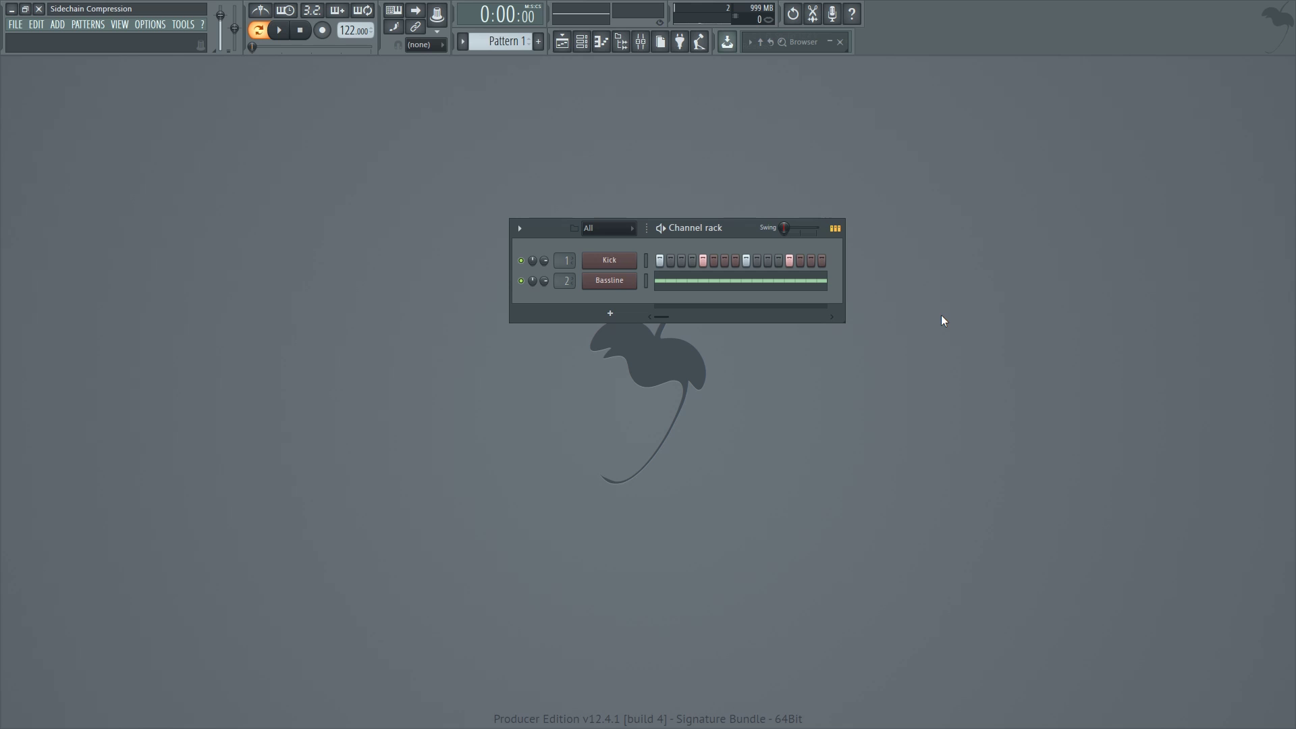
# Step: Load Wave Candy in the Master track's first effect slot and place its display widened in the empty area beside the toolbar
pyautogui.press('F9')
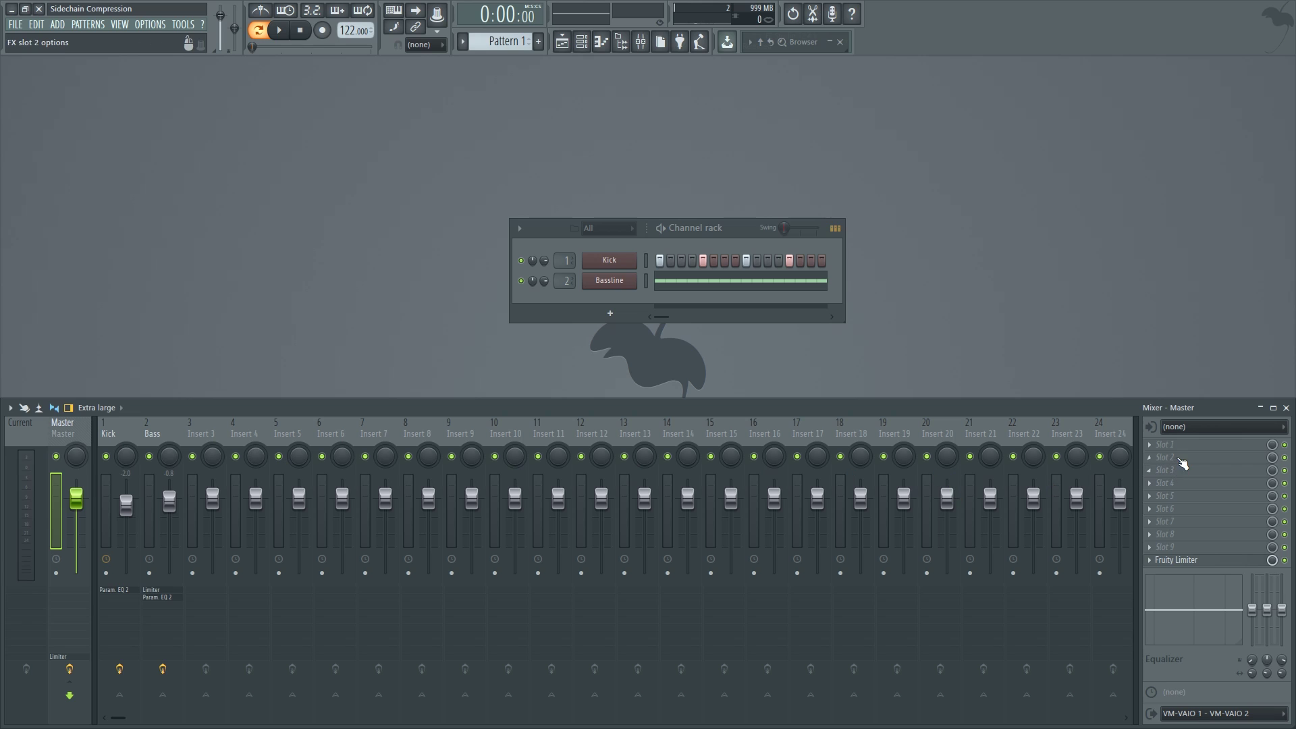
pyautogui.click(1163, 451)
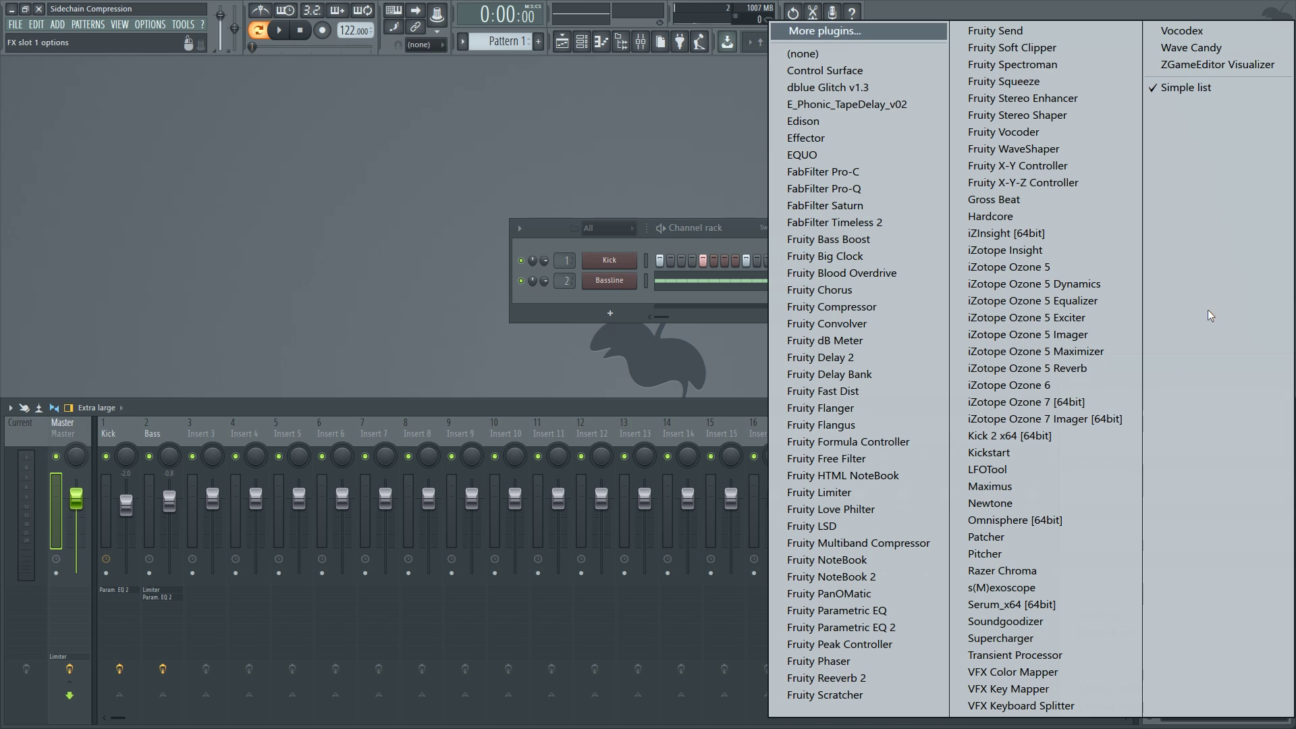
pyautogui.click(1204, 56)
pyautogui.moveTo(684, 157); pyautogui.dragTo(971, 46)
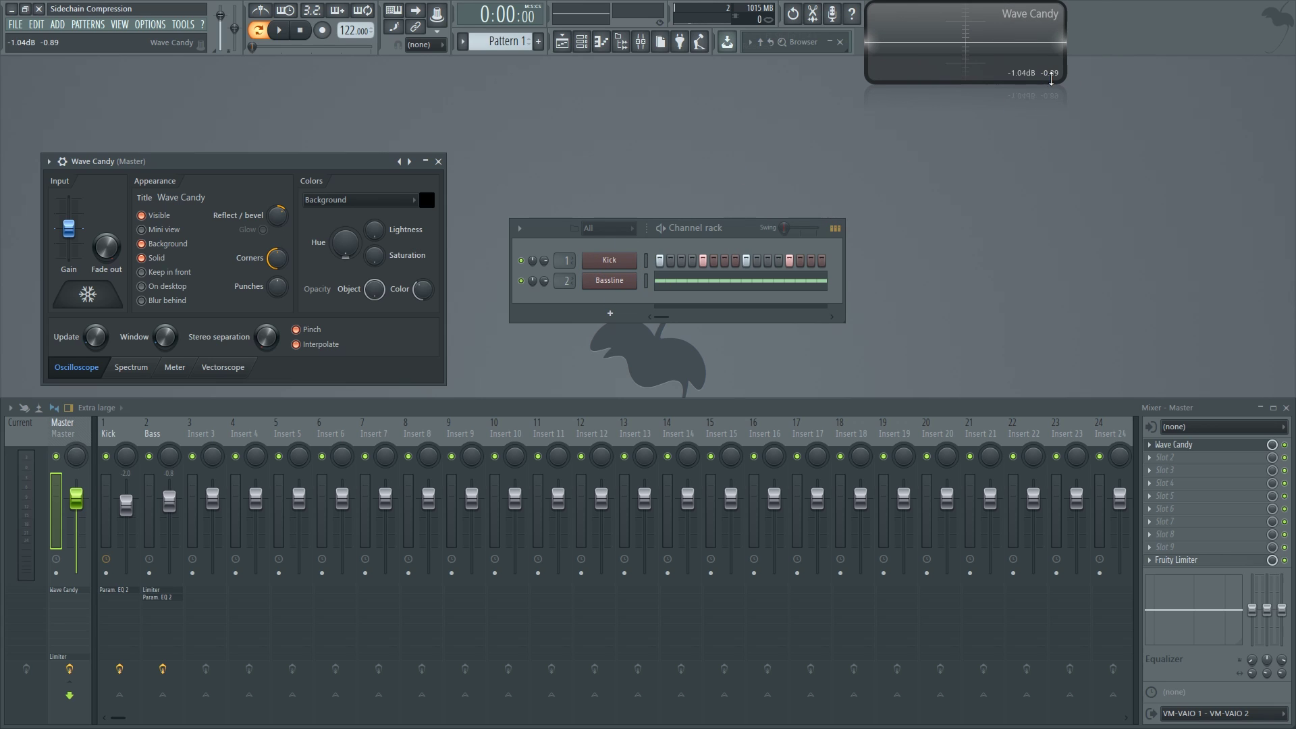
pyautogui.moveTo(1065, 82); pyautogui.dragTo(1289, 49)
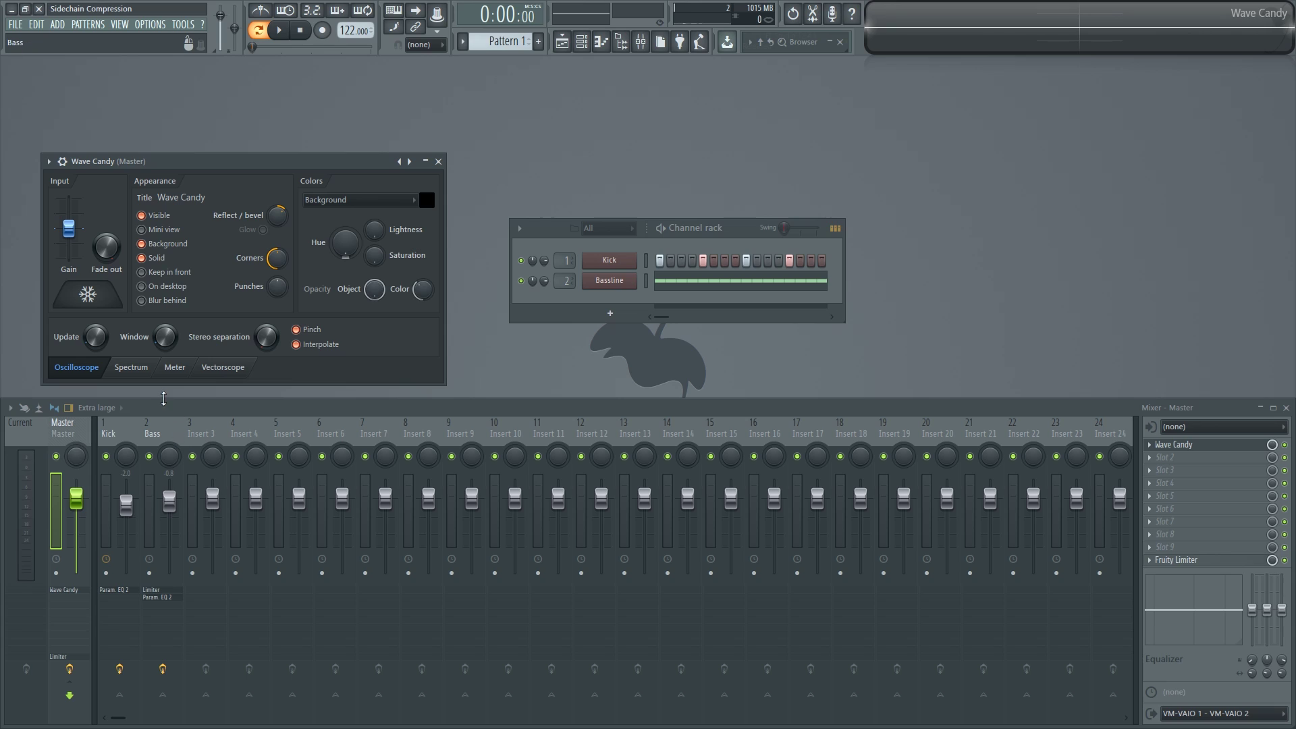
# Step: Switch Wave Candy to Spectrum mode and adjust its Scale to show a wider frequency range
pyautogui.click(136, 371)
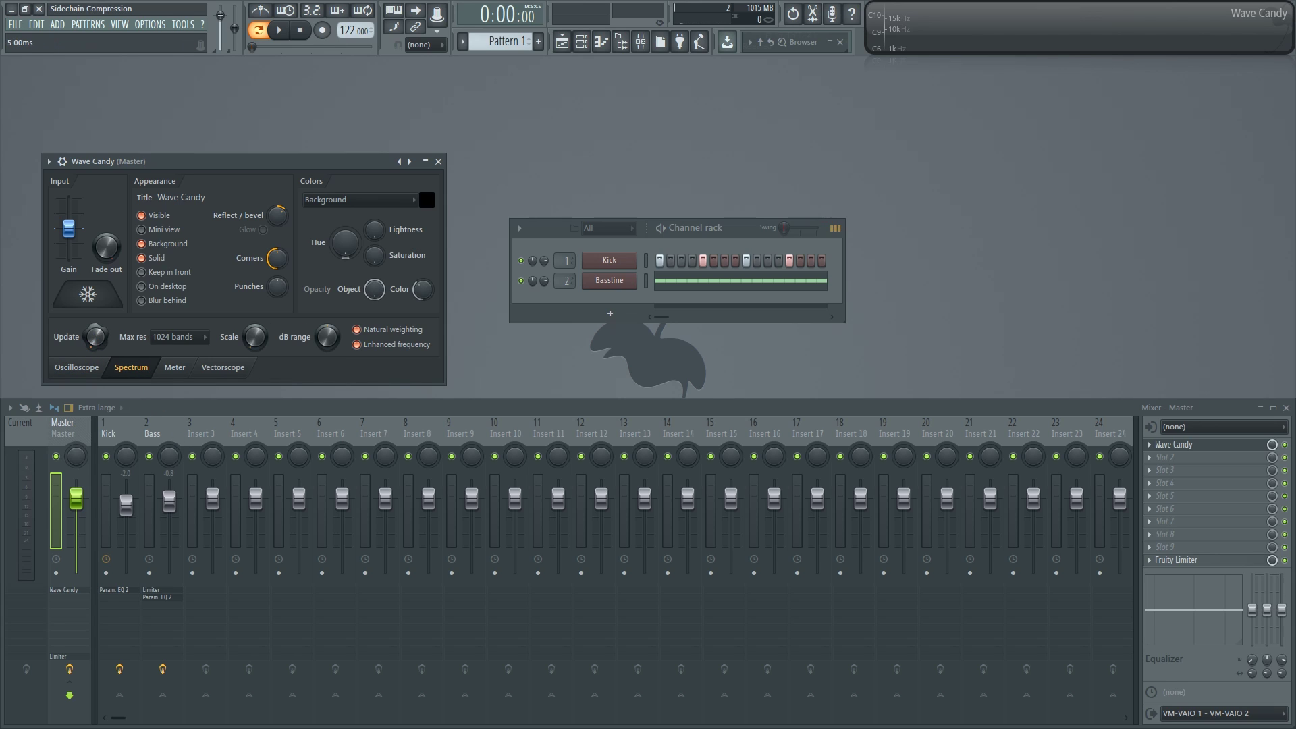
pyautogui.moveTo(256, 344); pyautogui.dragTo(257, 324)
pyautogui.moveTo(737, 238); pyautogui.dragTo(734, 236)
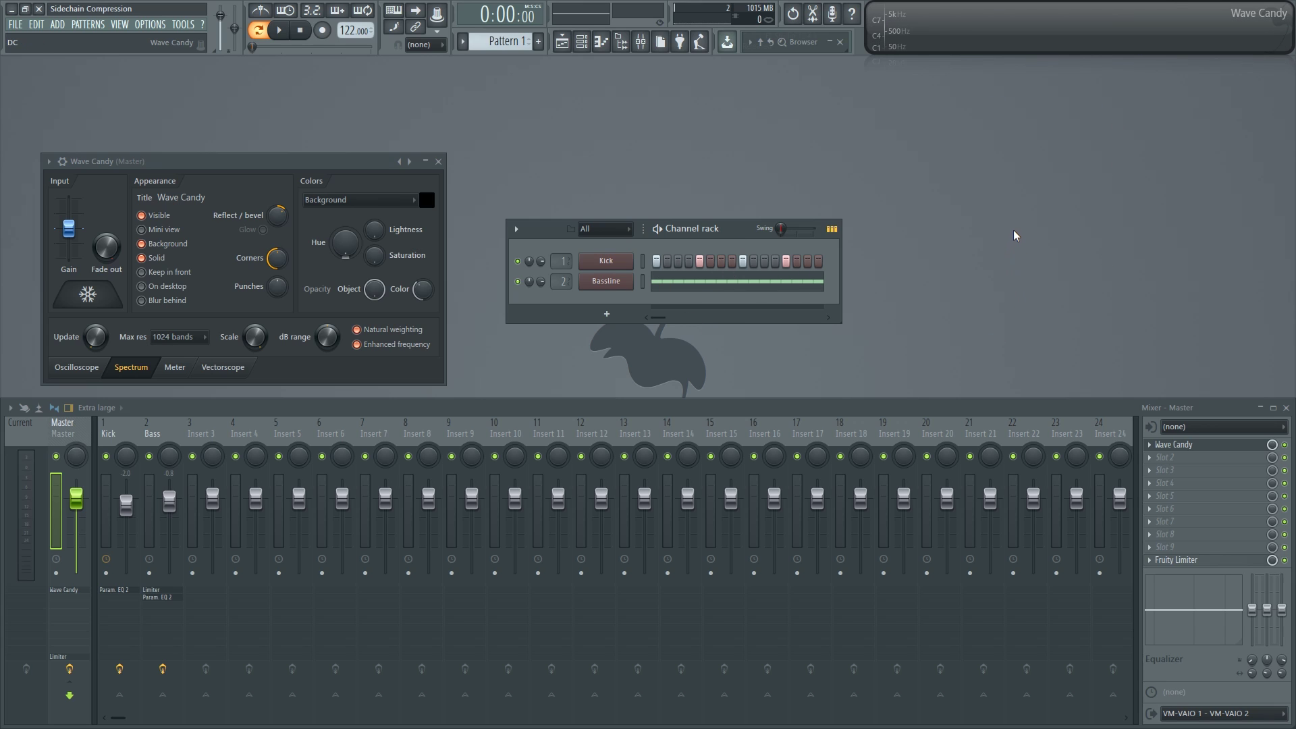
# Step: Play the pattern and hold the Wave Candy visualization to capture the kick and bass spectrum
pyautogui.press('space')
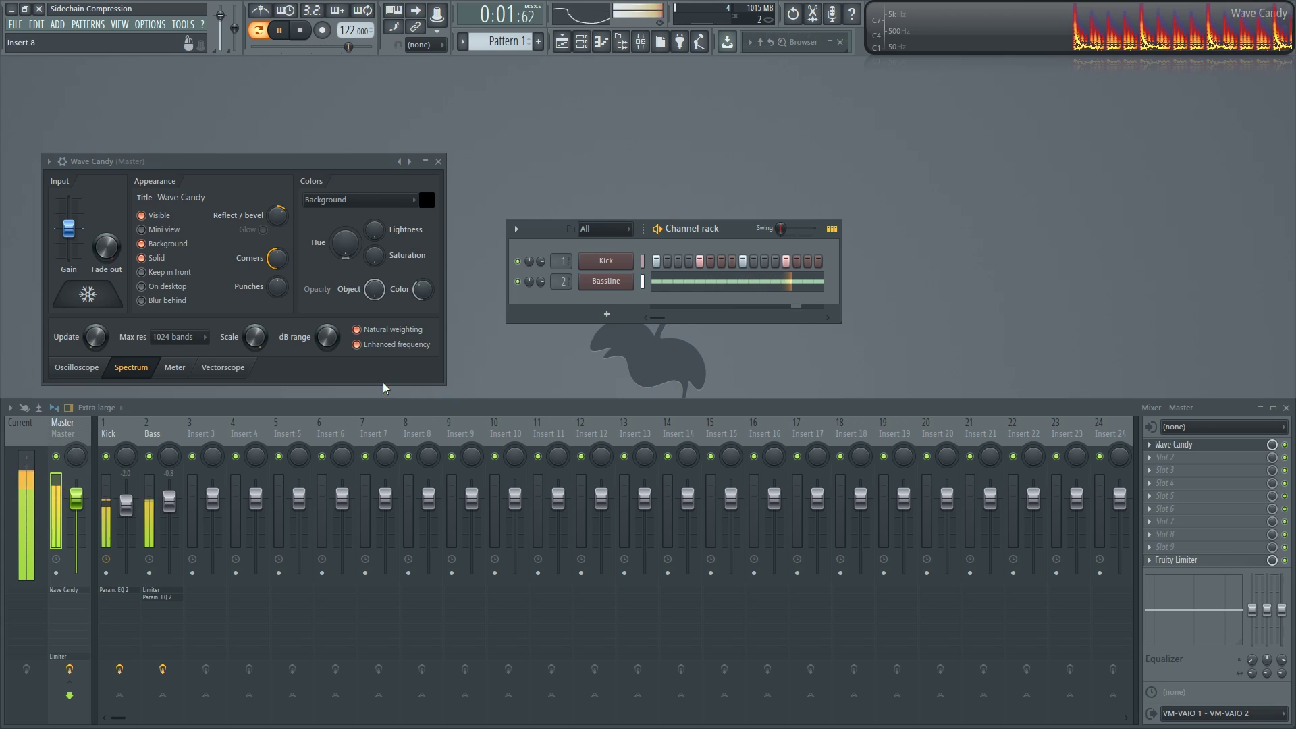
pyautogui.click(106, 302)
pyautogui.press('space')
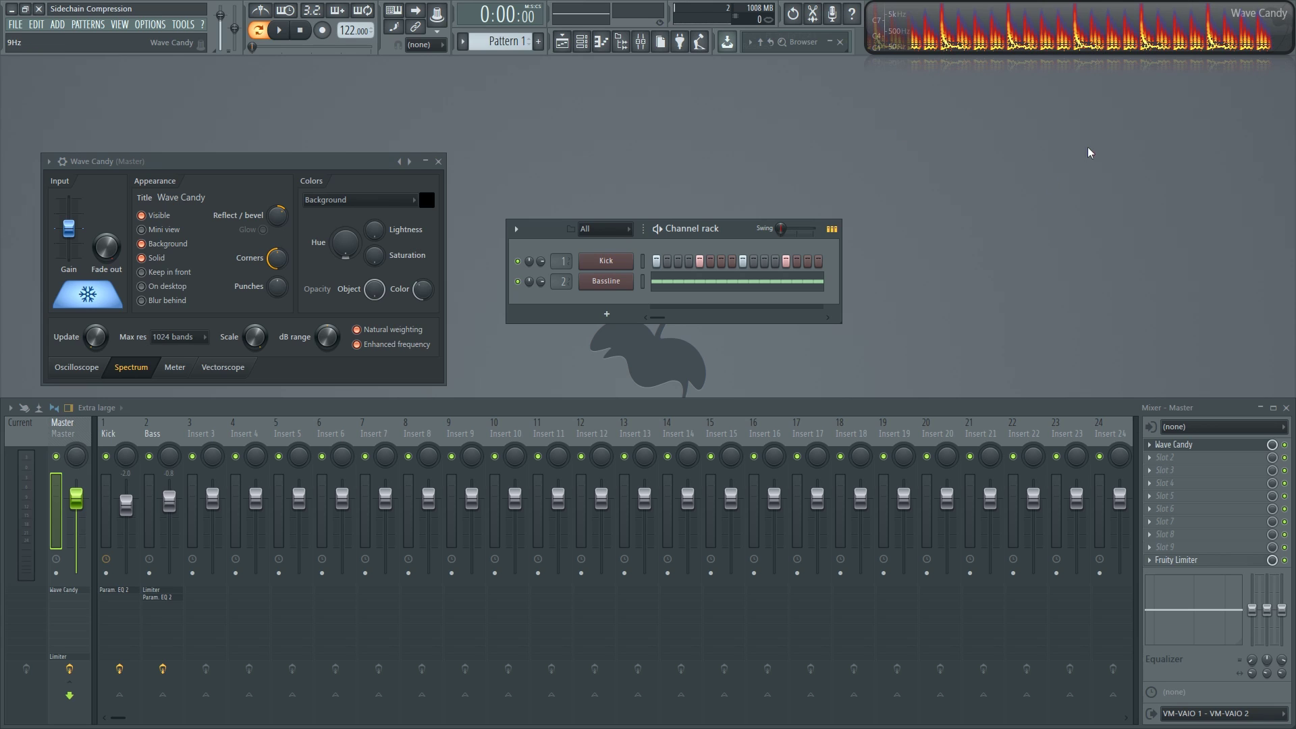
# Step: Delete the four Bassline D3 notes that fall on the beats together with the kick
pyautogui.click(712, 292)
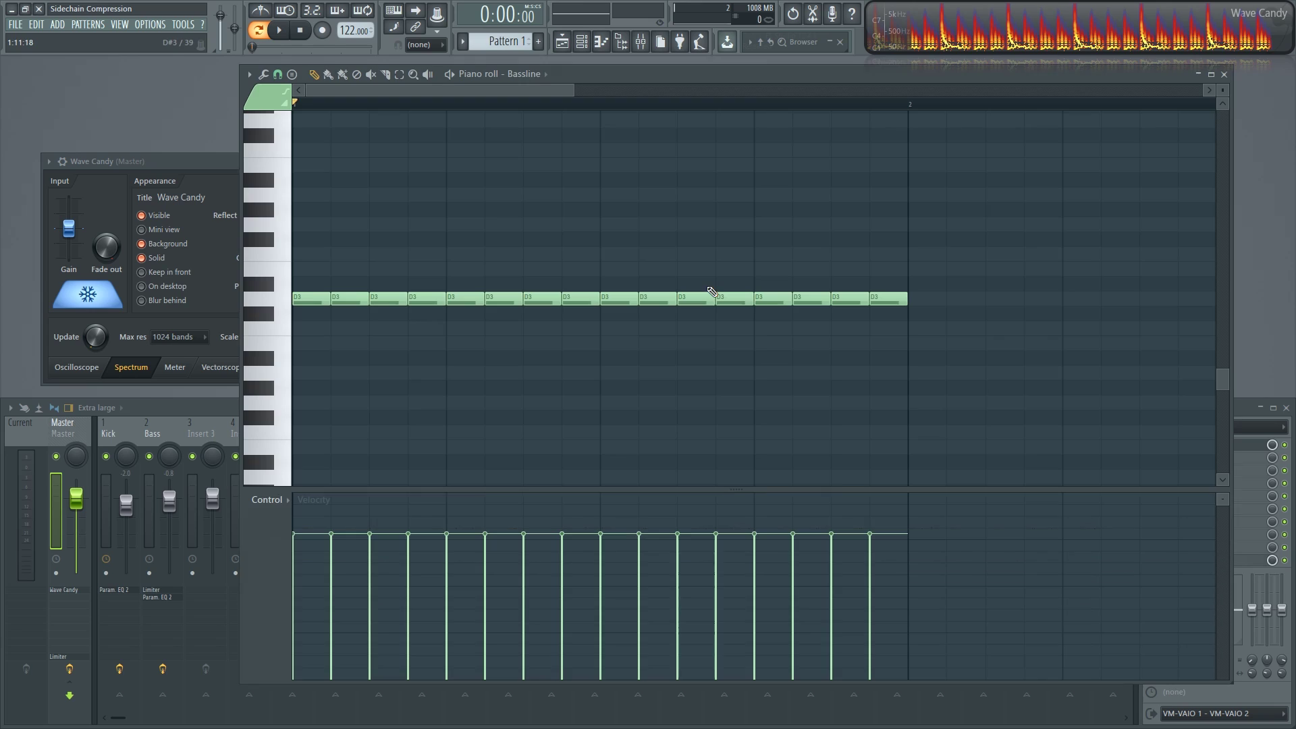
pyautogui.rightClick(323, 298)
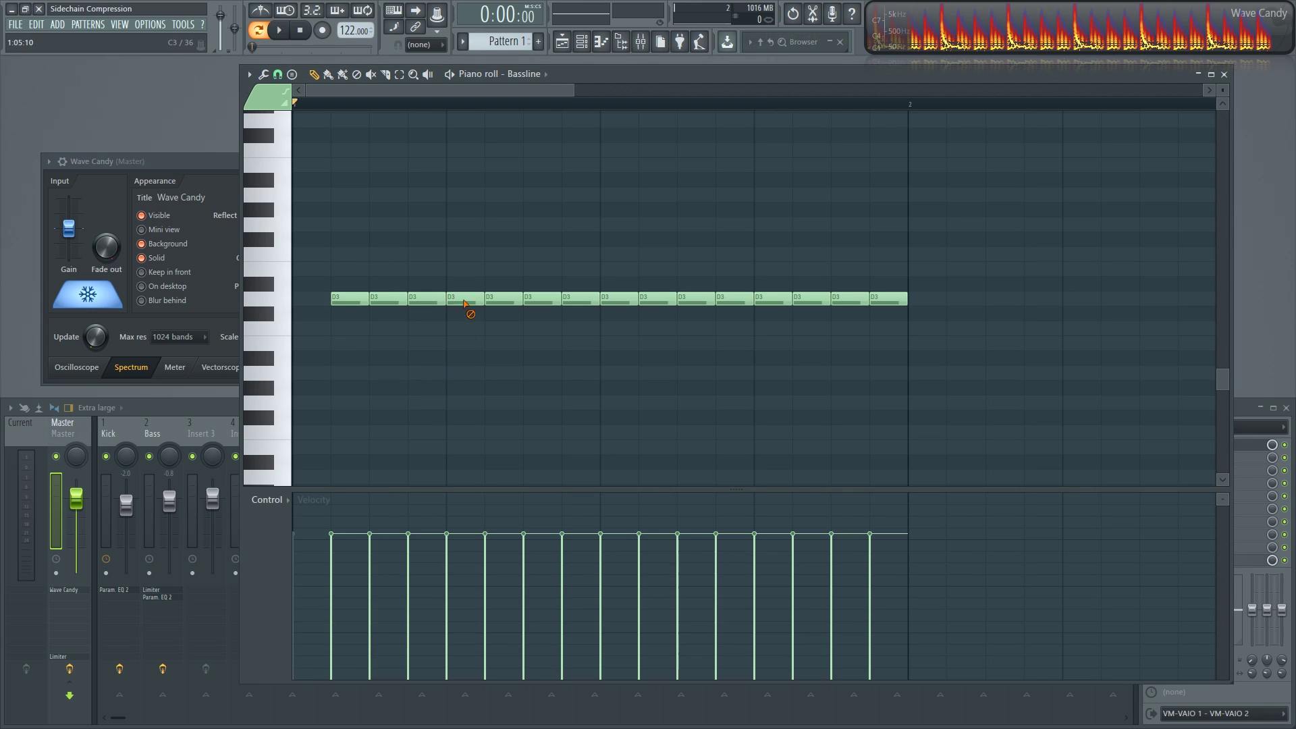
pyautogui.rightClick(466, 301)
pyautogui.rightClick(617, 299)
pyautogui.rightClick(772, 299)
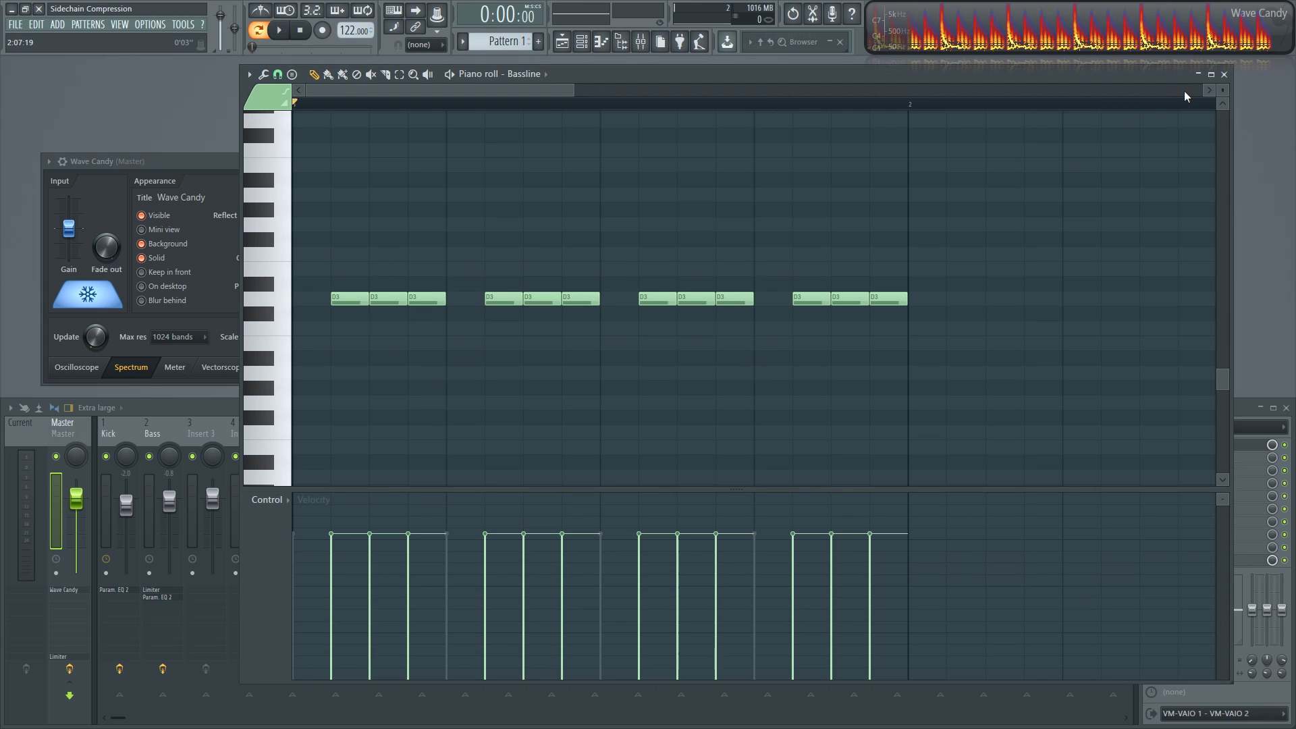
pyautogui.click(1224, 73)
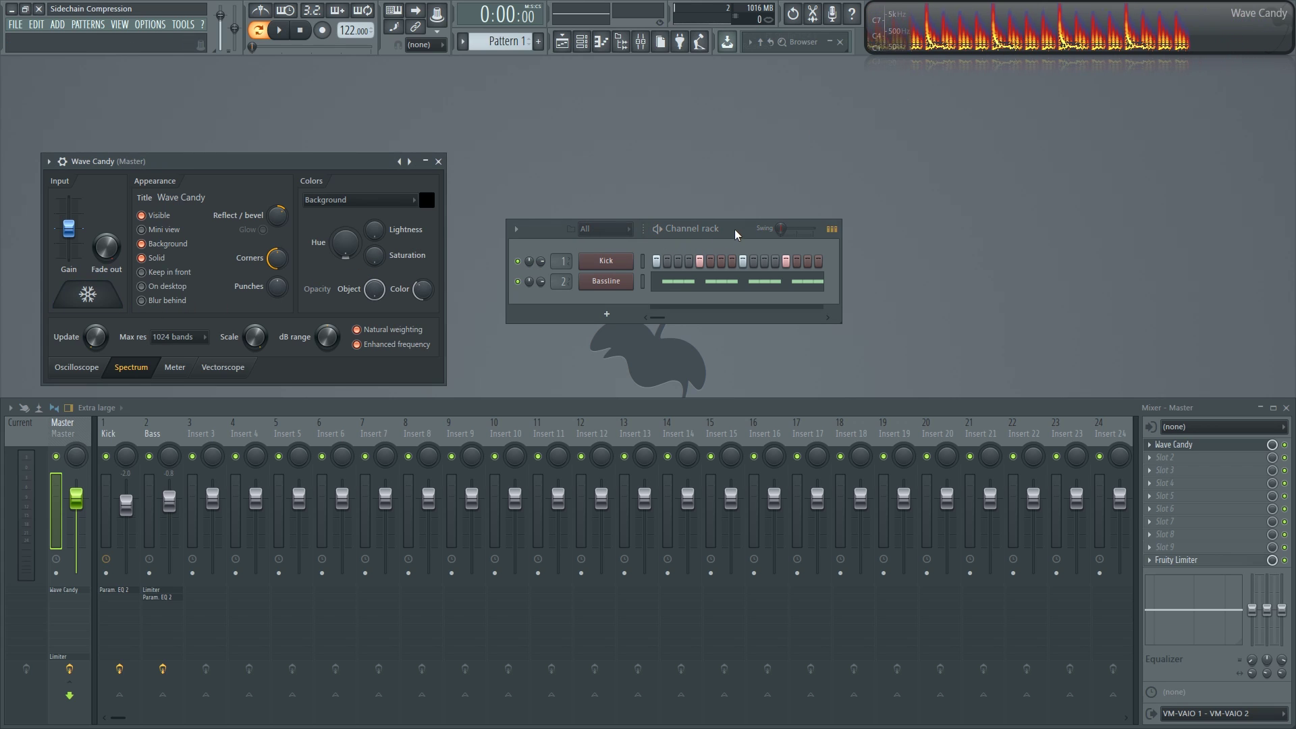
# Step: Play the thinned bassline with the kick and freeze the Wave Candy spectrum for inspection
pyautogui.press('space')
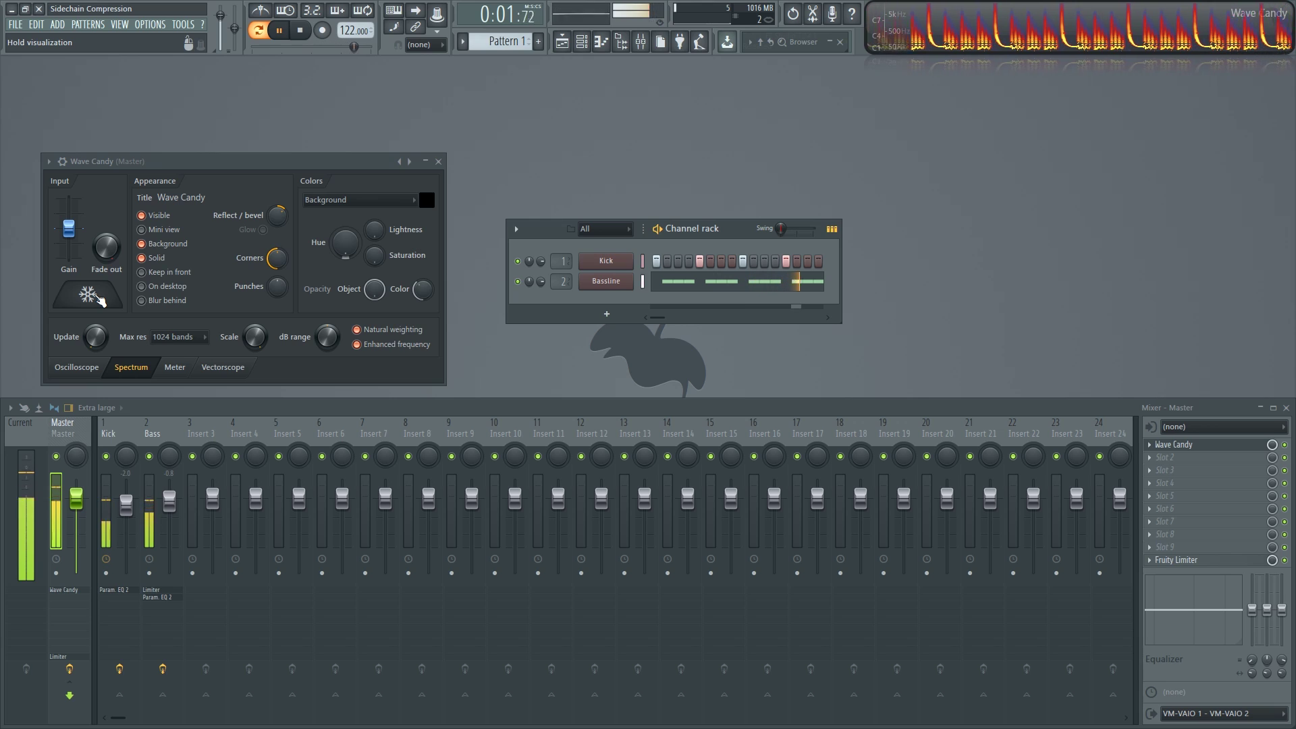
pyautogui.click(100, 299)
pyautogui.press('space')
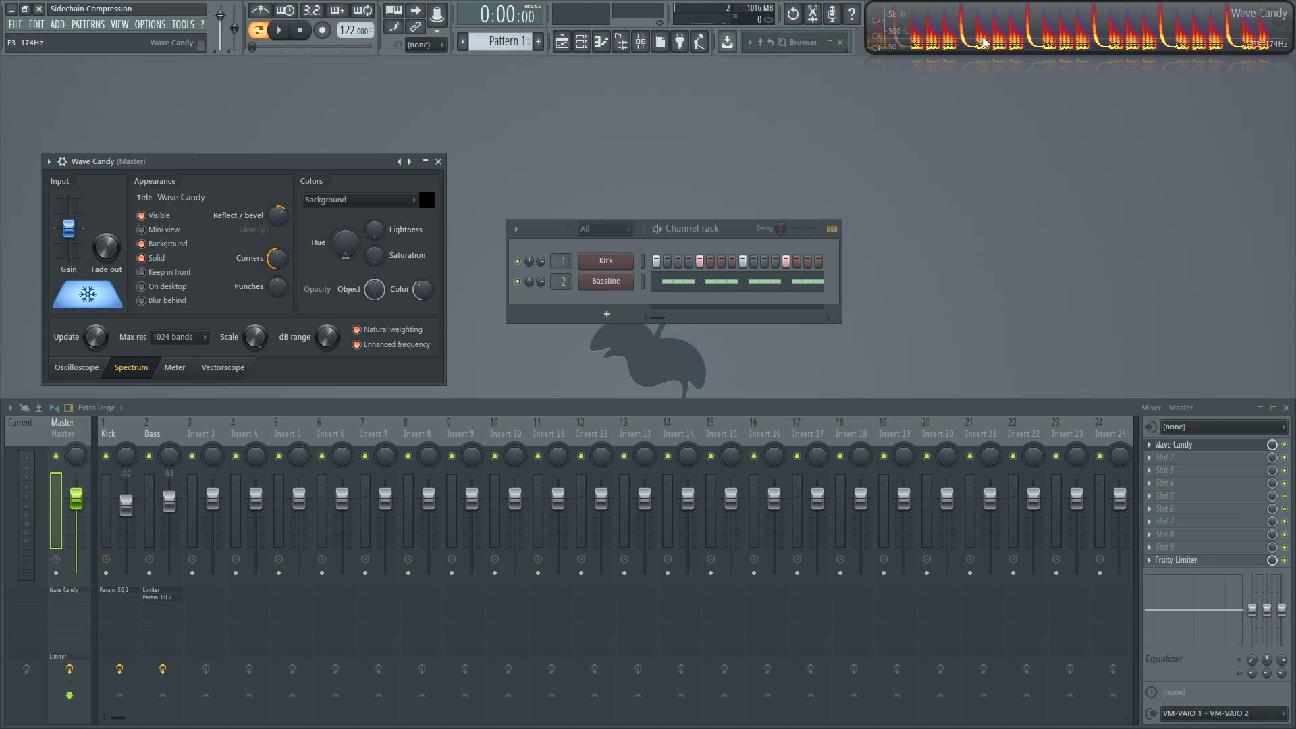
# Step: Delete the first remaining Bassline note after each of the four beats, leaving two notes per beat
pyautogui.click(737, 232)
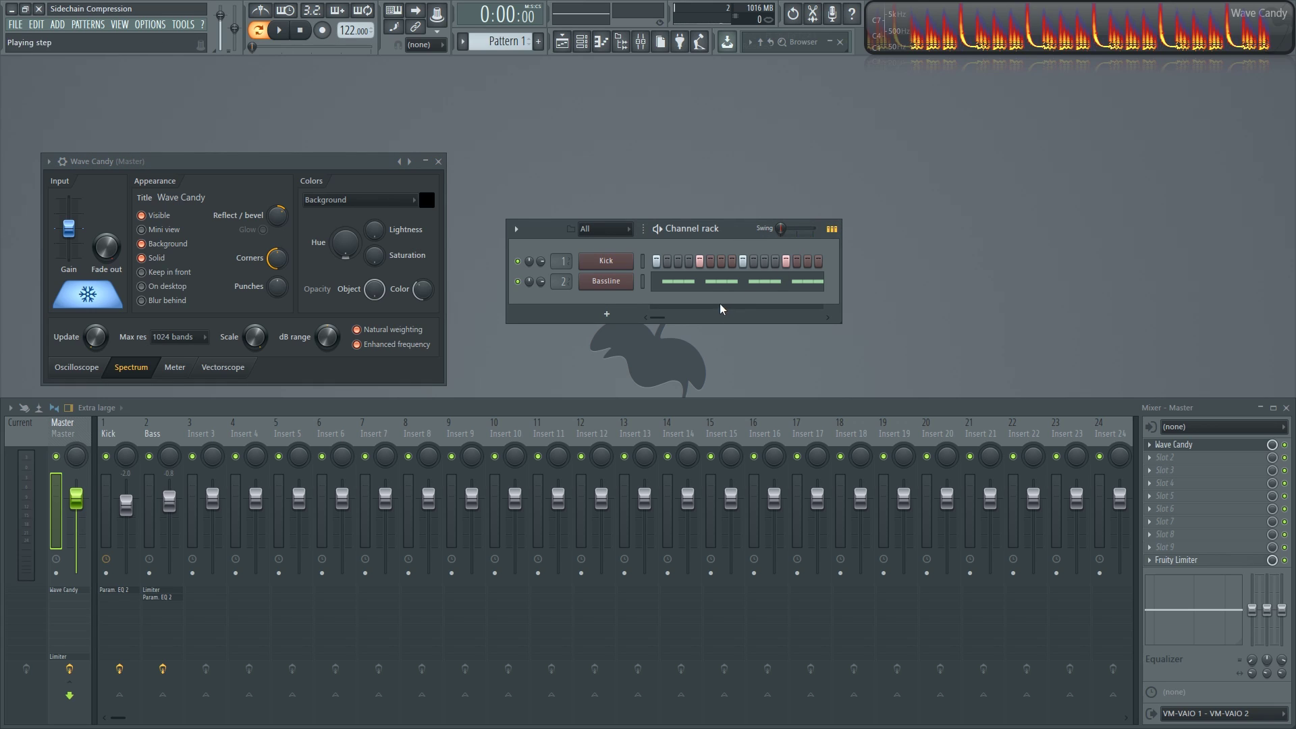
pyautogui.click(709, 285)
pyautogui.rightClick(349, 299)
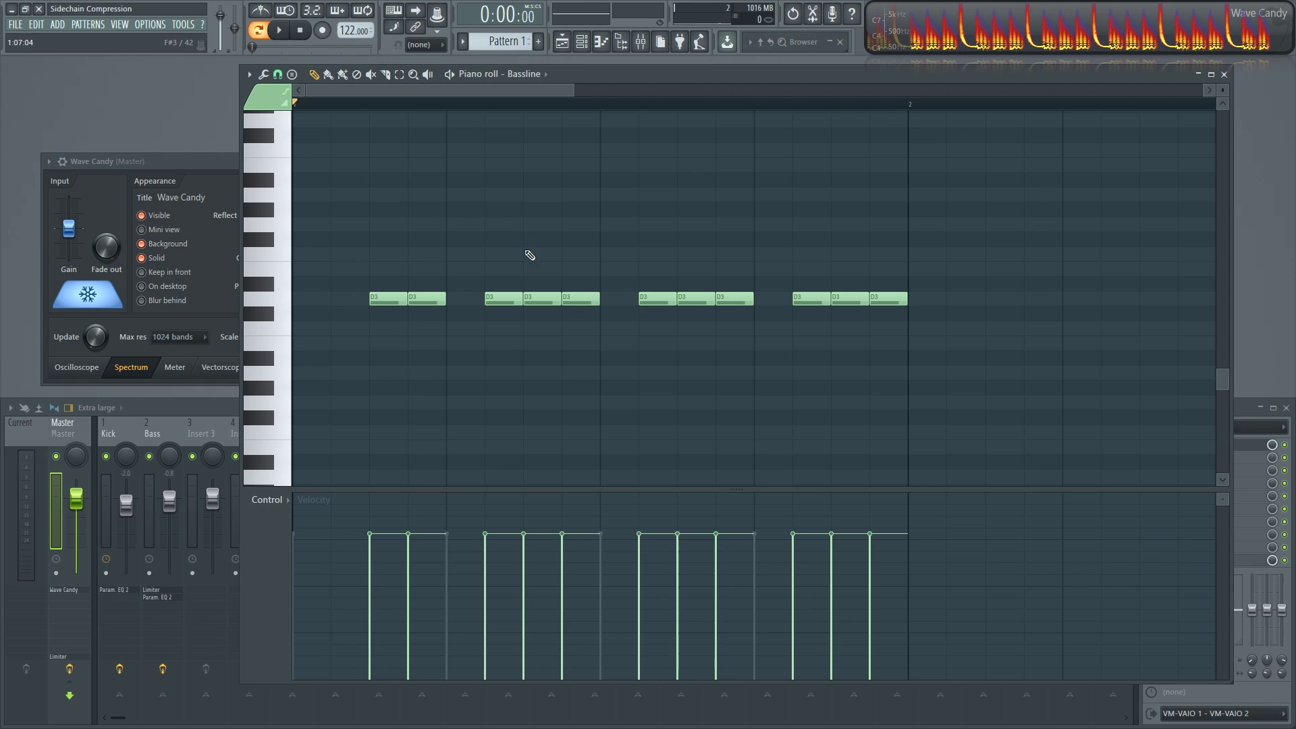
pyautogui.rightClick(505, 299)
pyautogui.rightClick(657, 298)
pyautogui.rightClick(812, 299)
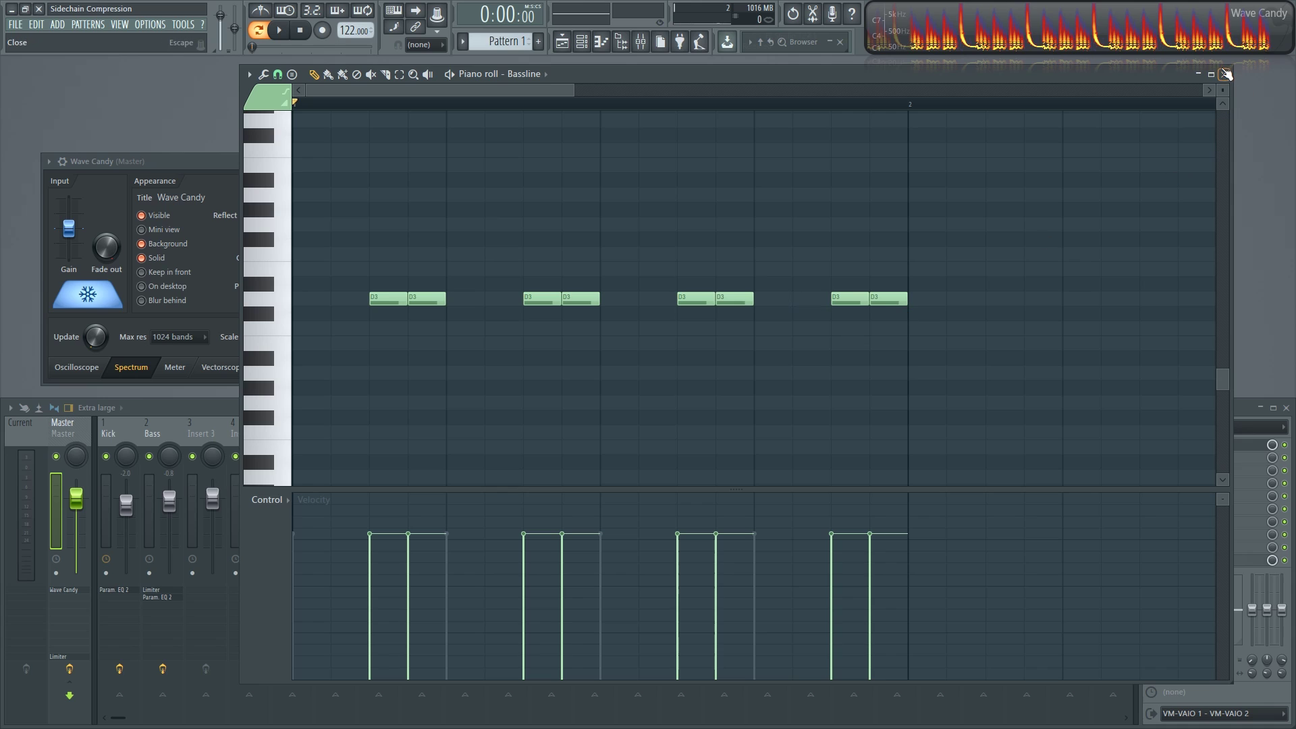
pyautogui.click(1226, 75)
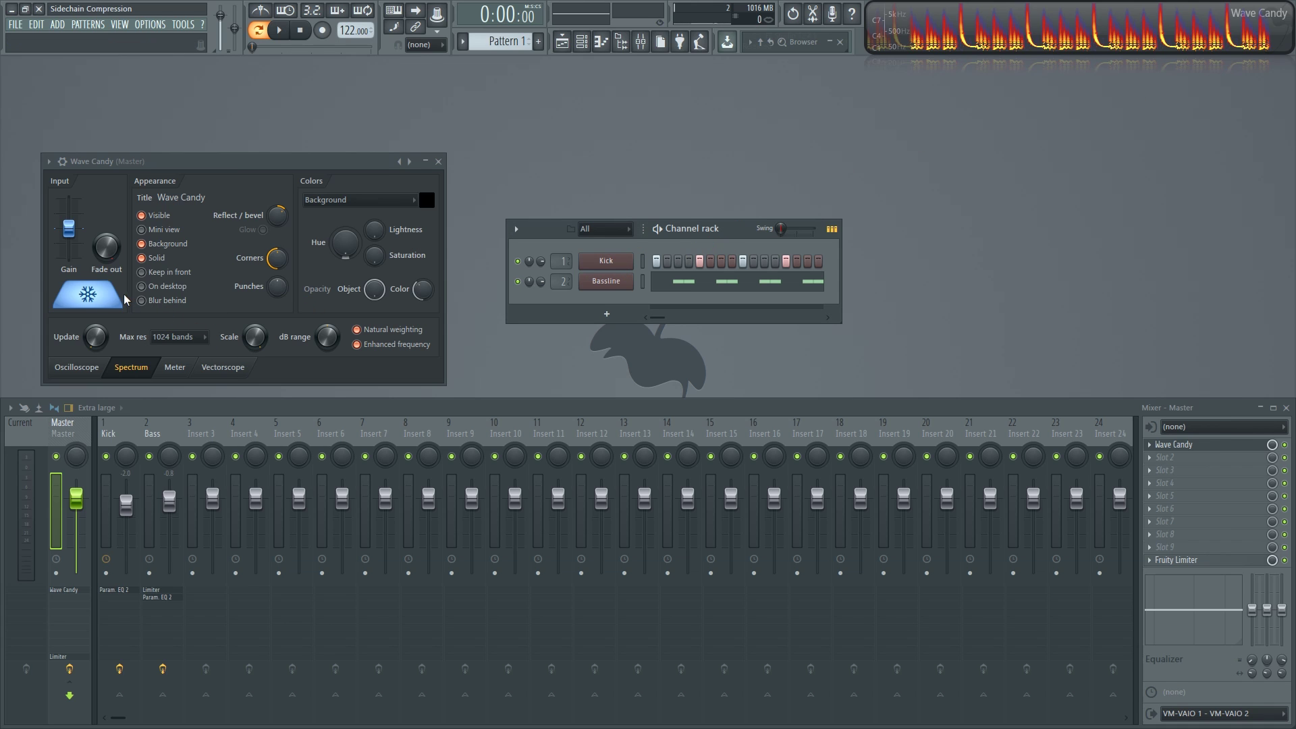
# Step: Play the pattern with two bass notes per beat and hold its spectrum in Wave Candy
pyautogui.press('space')
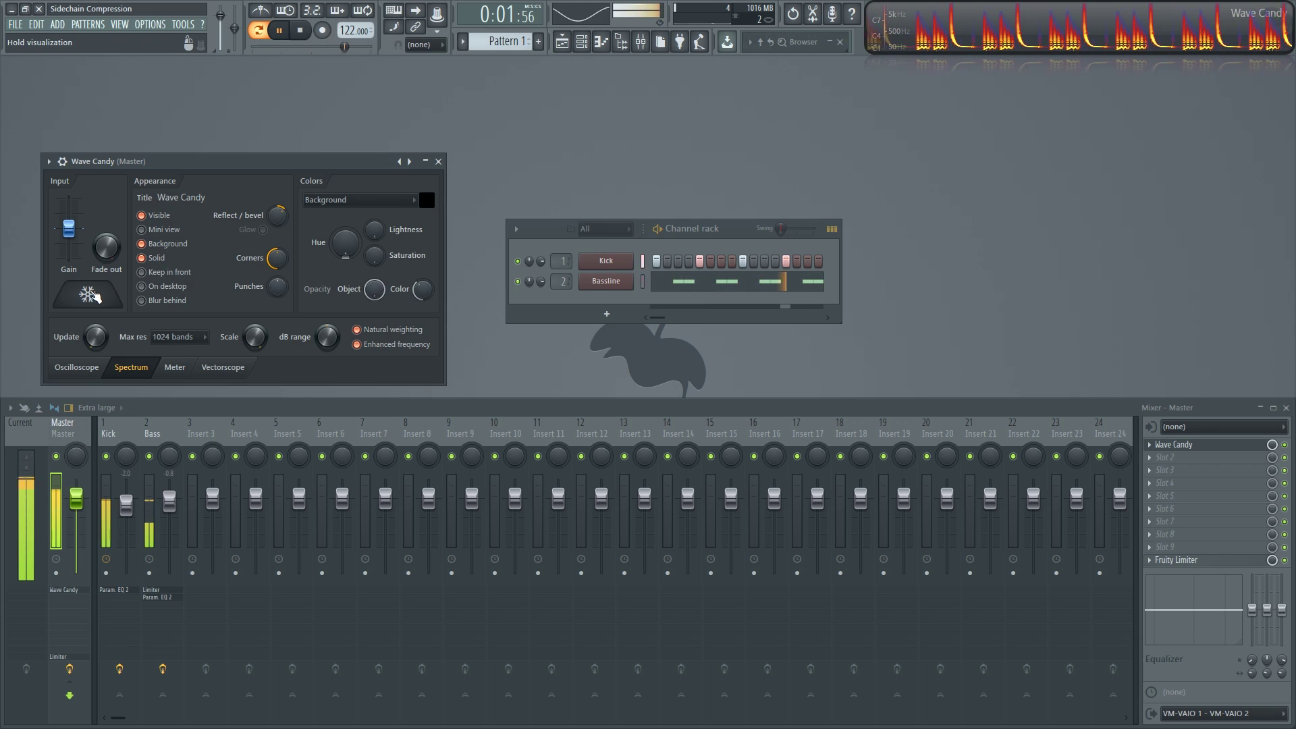
pyautogui.click(91, 296)
pyautogui.press('space')
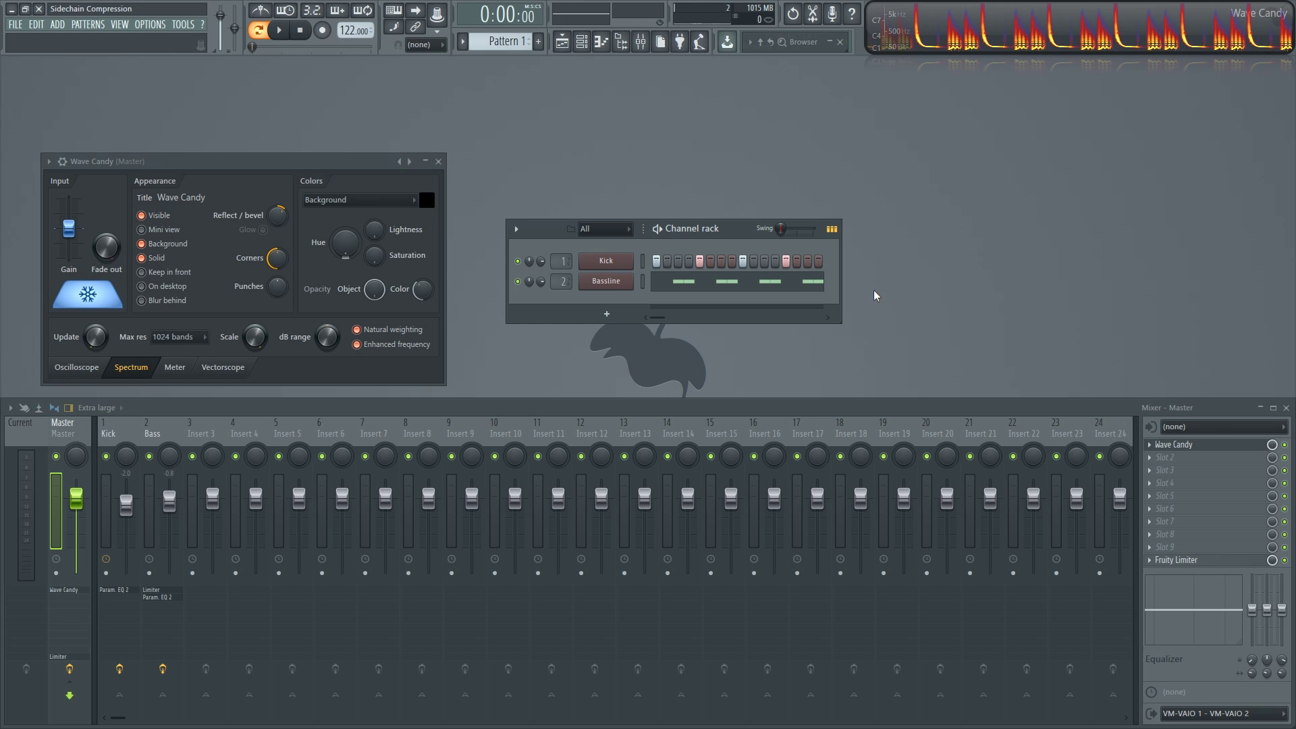
# Step: Paint D3 notes back into the gaps of the Bassline so the notes fill the whole bar
pyautogui.click(804, 287)
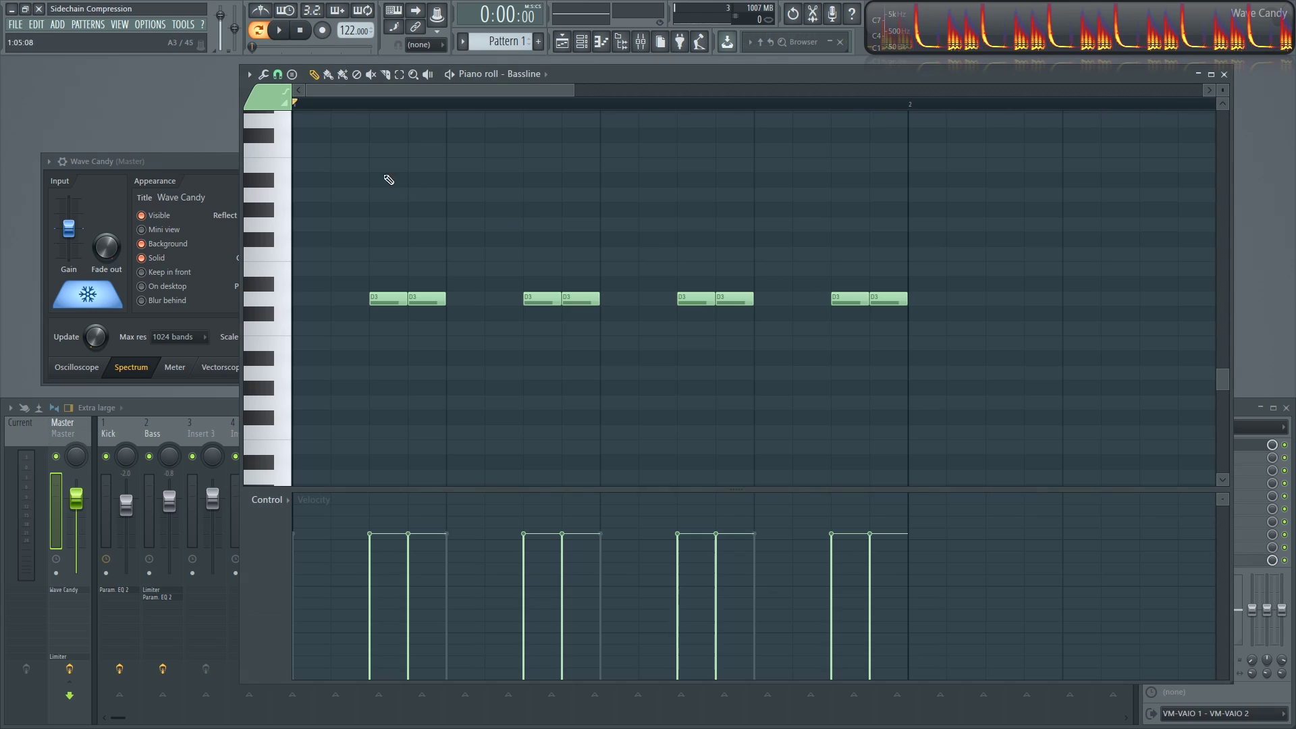
pyautogui.click(328, 74)
pyautogui.moveTo(813, 305); pyautogui.dragTo(297, 301)
pyautogui.click(1225, 75)
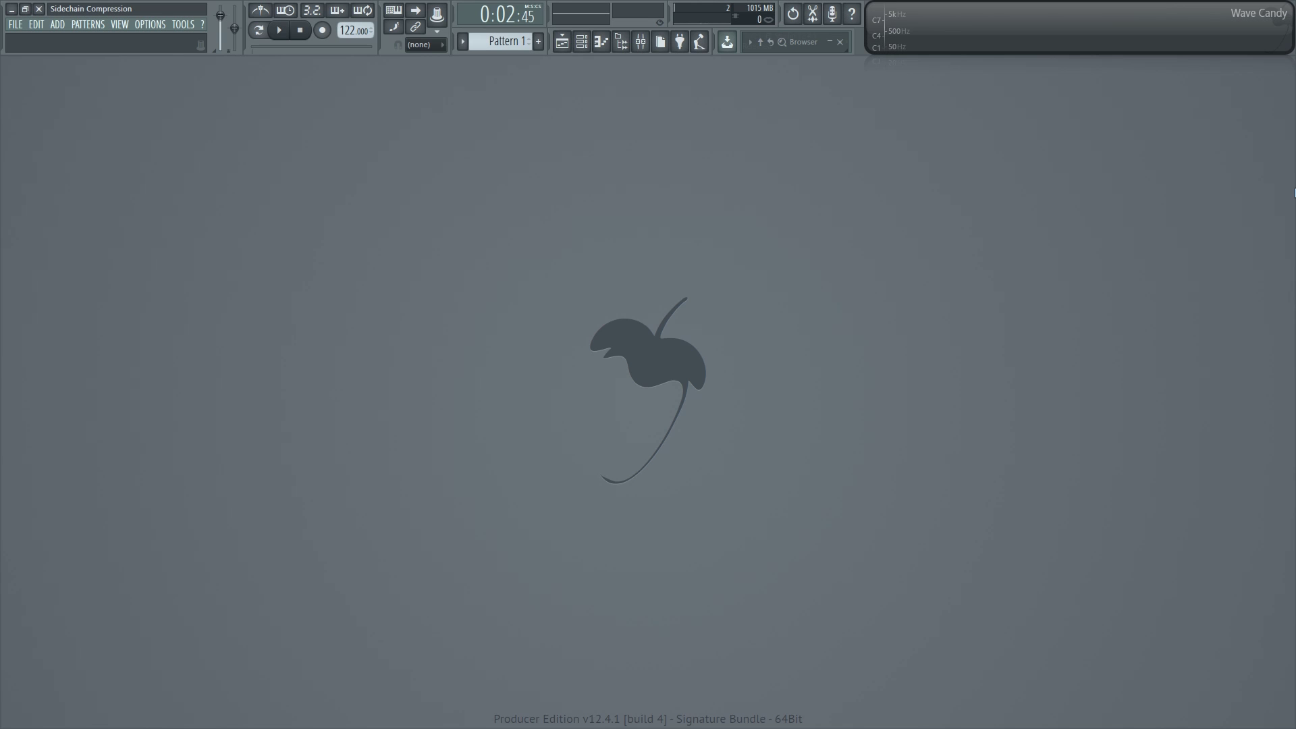
# Step: Show the Mixer and Playlist and place four consecutive Pattern 1 clips on Track 1 across bars 1 to 4
pyautogui.press('F9')
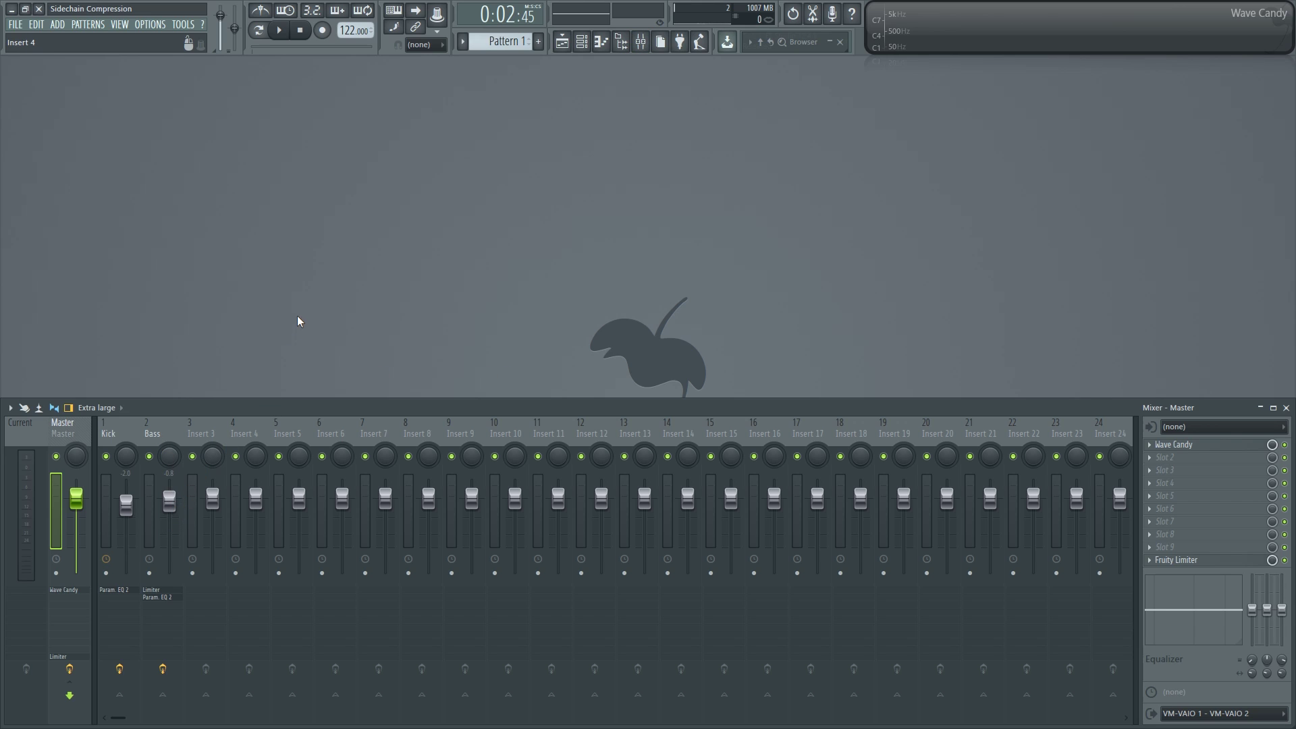
pyautogui.press('F5')
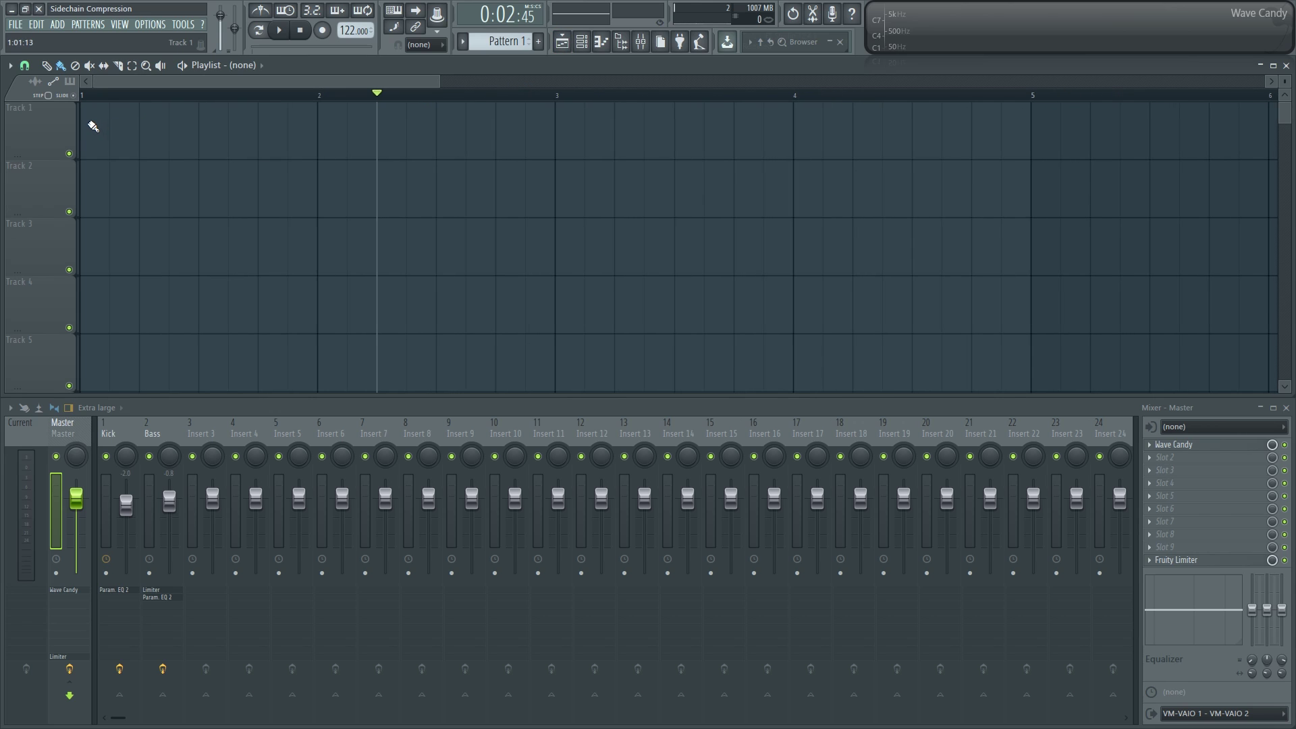
pyautogui.moveTo(93, 126); pyautogui.dragTo(862, 124)
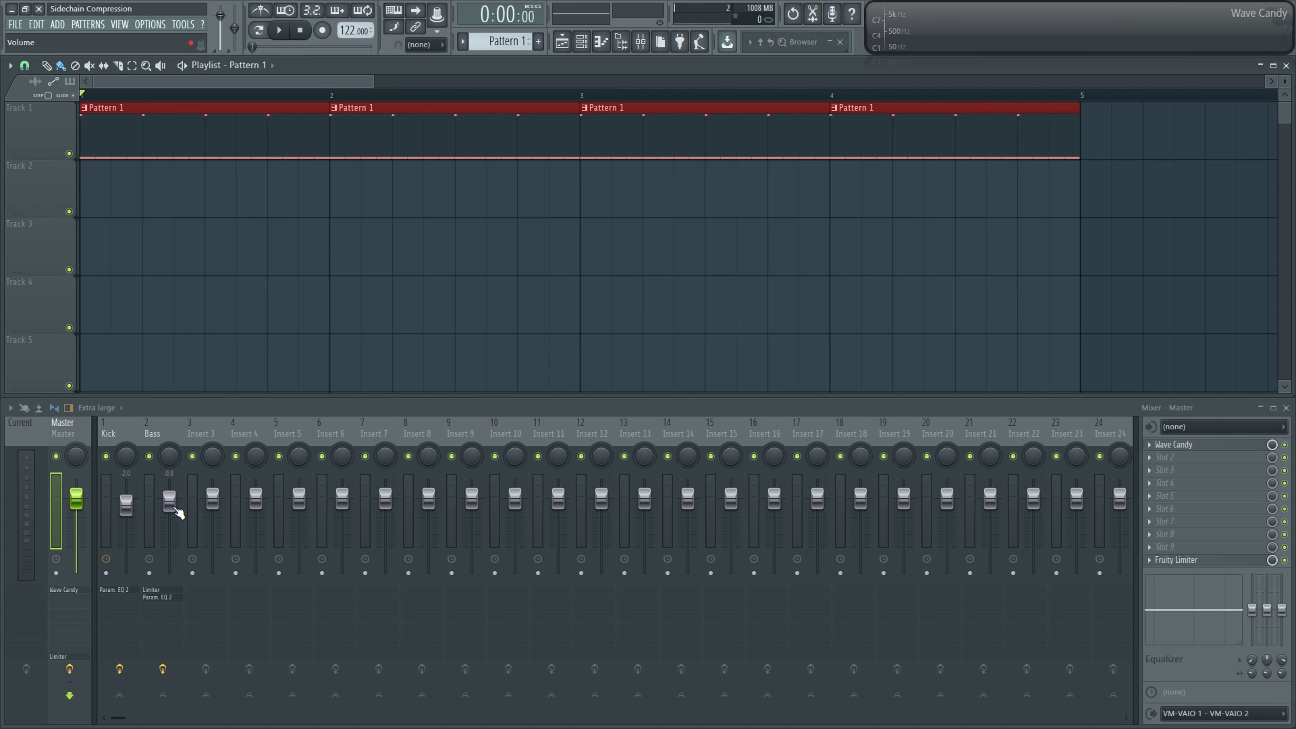
# Step: Create a volume automation clip for the Bass mixer track, shortened to one beat and rising from a start point at zero
pyautogui.rightClick(174, 510)
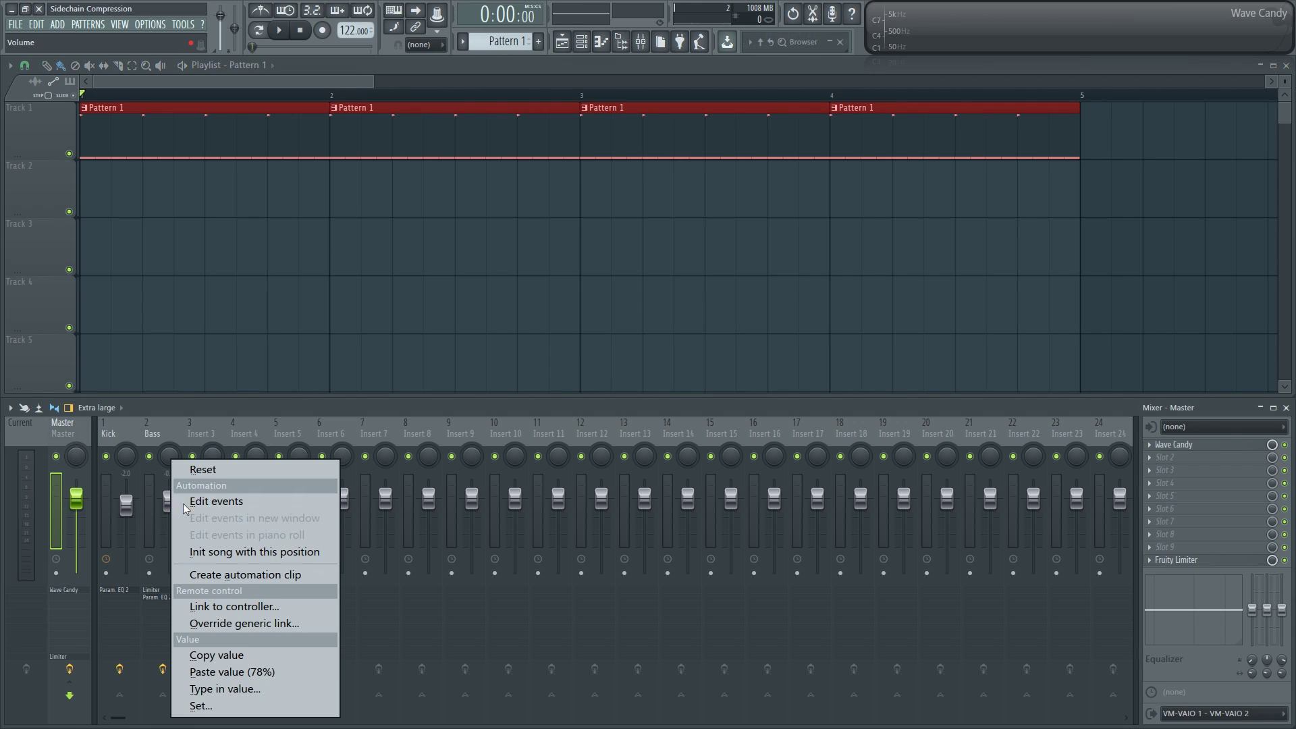
pyautogui.click(273, 578)
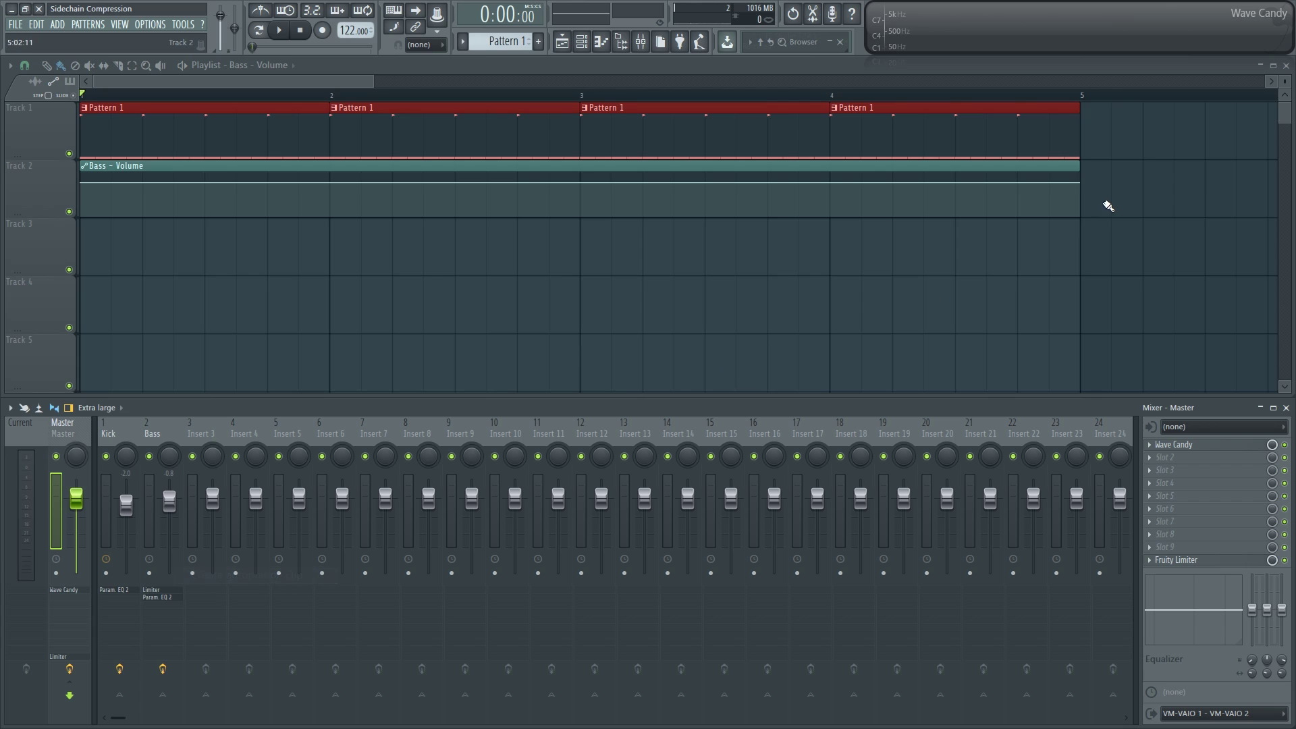
pyautogui.moveTo(1081, 183); pyautogui.dragTo(141, 191)
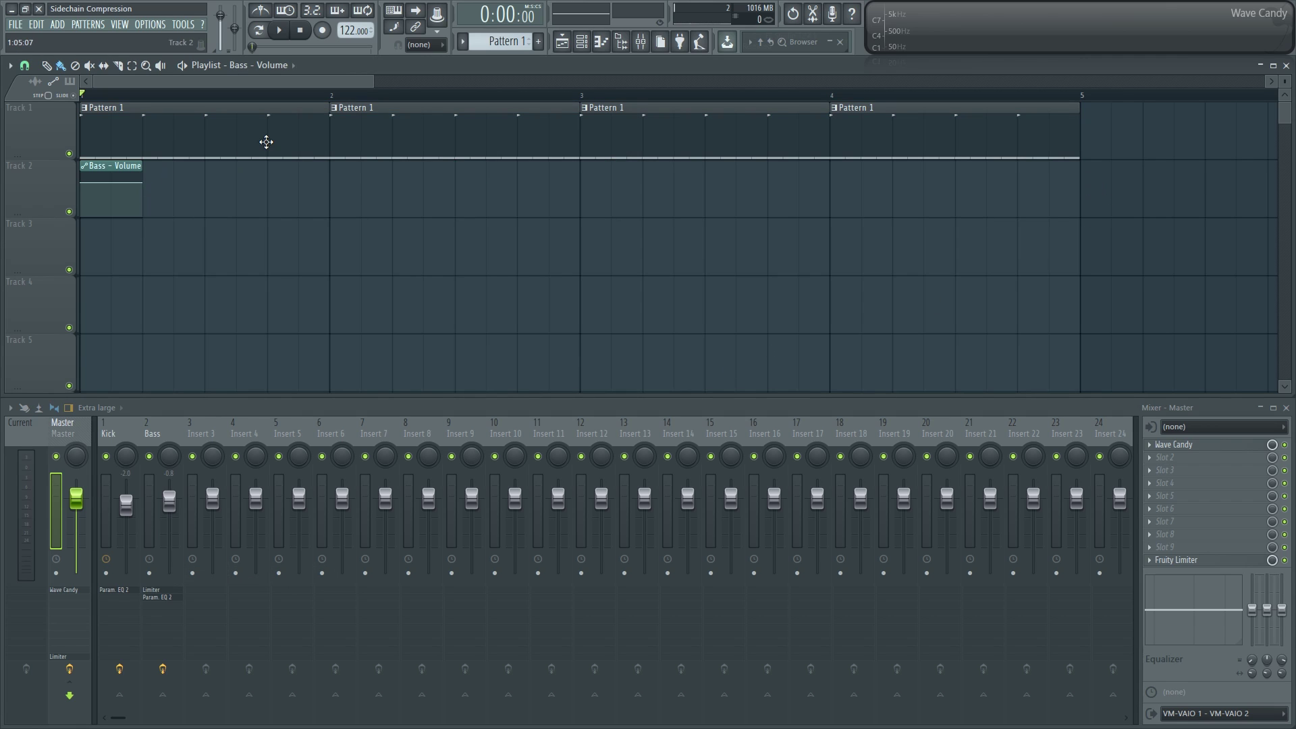
pyautogui.scroll(2, 345, 81)
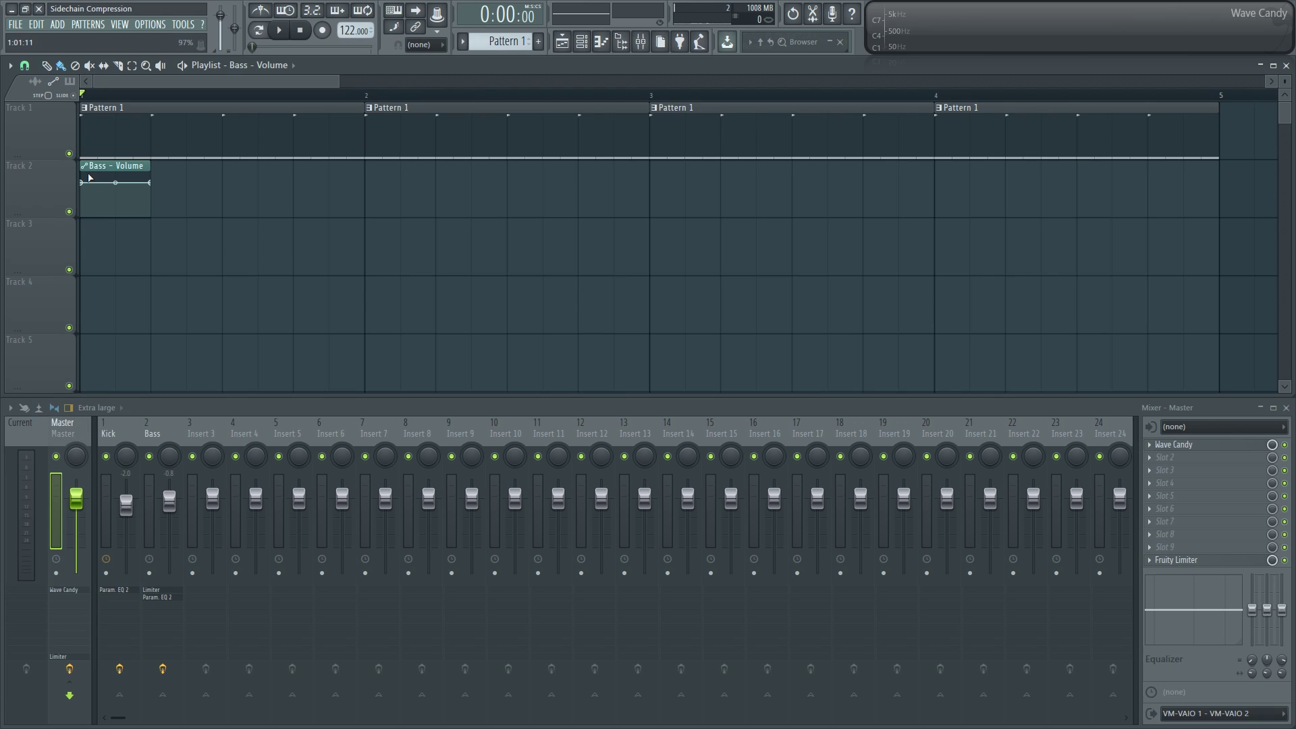
pyautogui.moveTo(84, 194)
pyautogui.moveTo(84, 184); pyautogui.dragTo(71, 237)
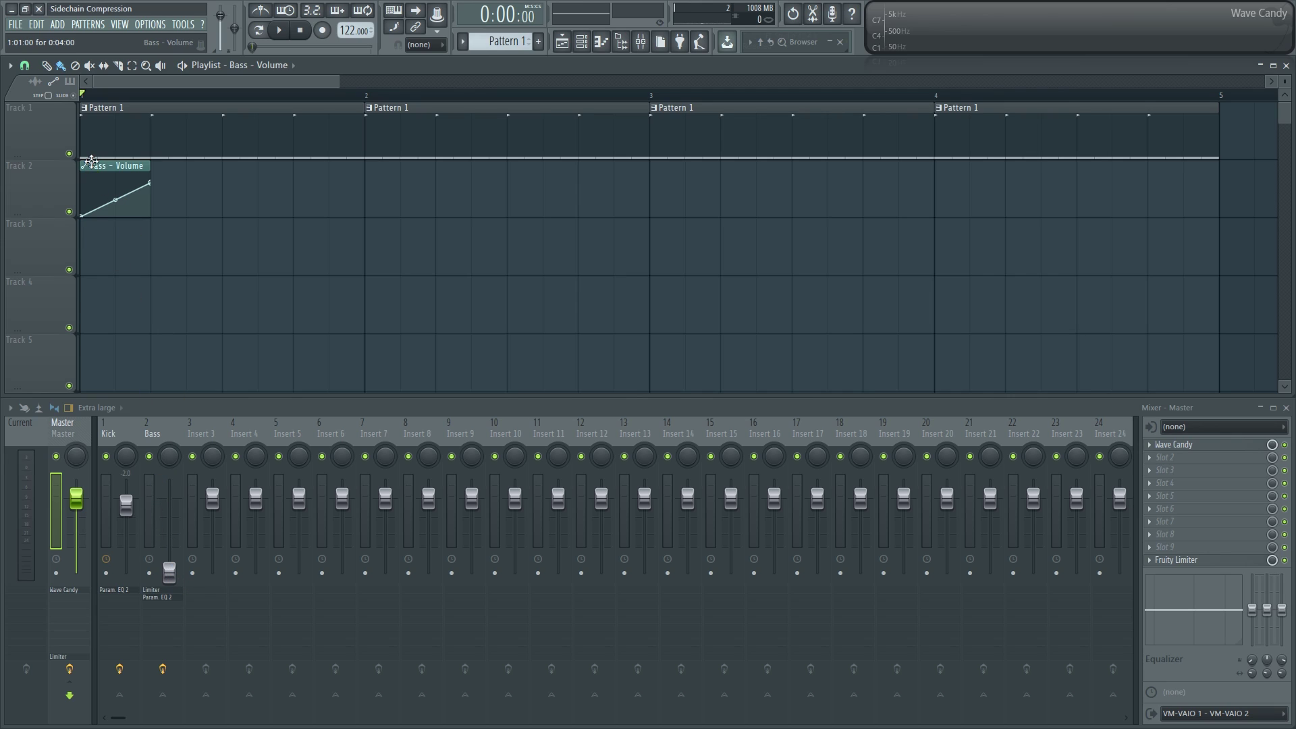
# Step: Repeat the one-beat Bass - Volume clip on Track 2 through the end of bar 4 and play the song
pyautogui.moveTo(165, 184)
pyautogui.mouseDown()
pyautogui.moveTo(574, 169)
pyautogui.moveTo(1178, 184)
pyautogui.mouseUp()
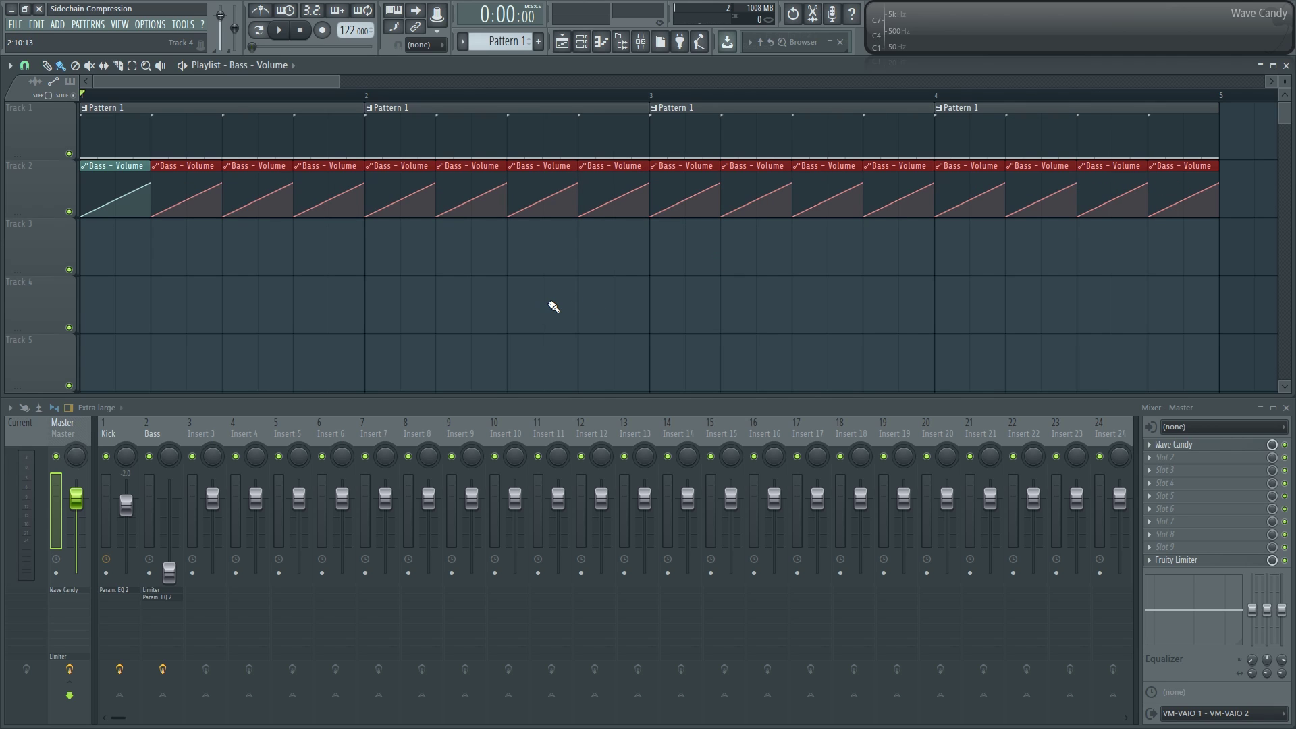
pyautogui.press('space')
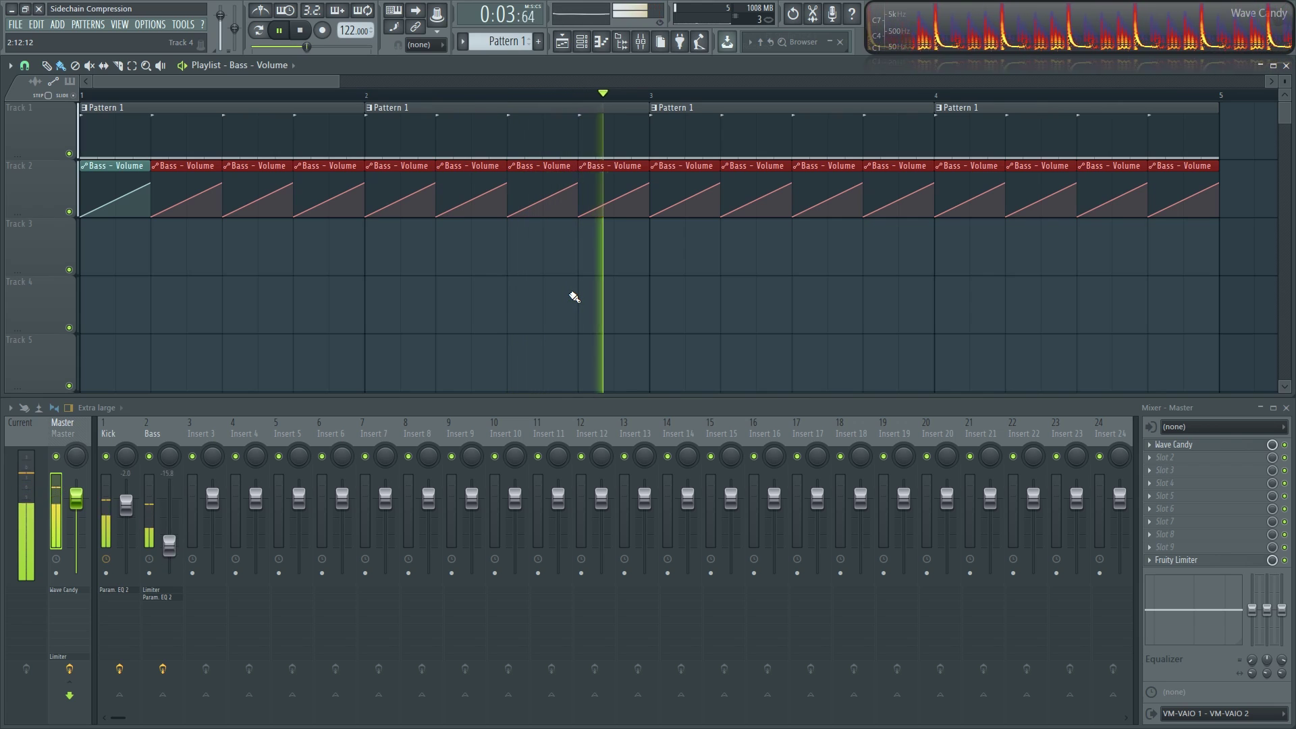
pyautogui.press('space')
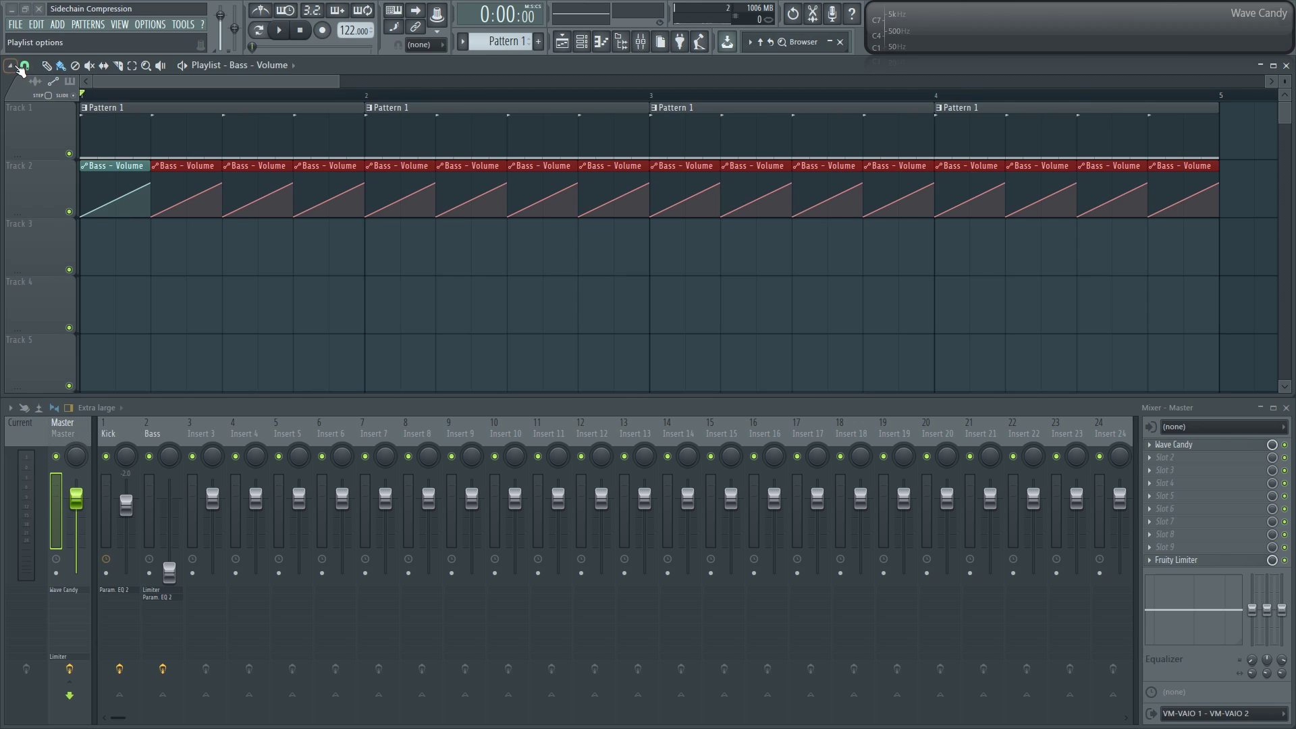
# Step: Set the snap to 1/2 beat and add a raised point halfway through the first Bass - Volume clip
pyautogui.click(30, 68)
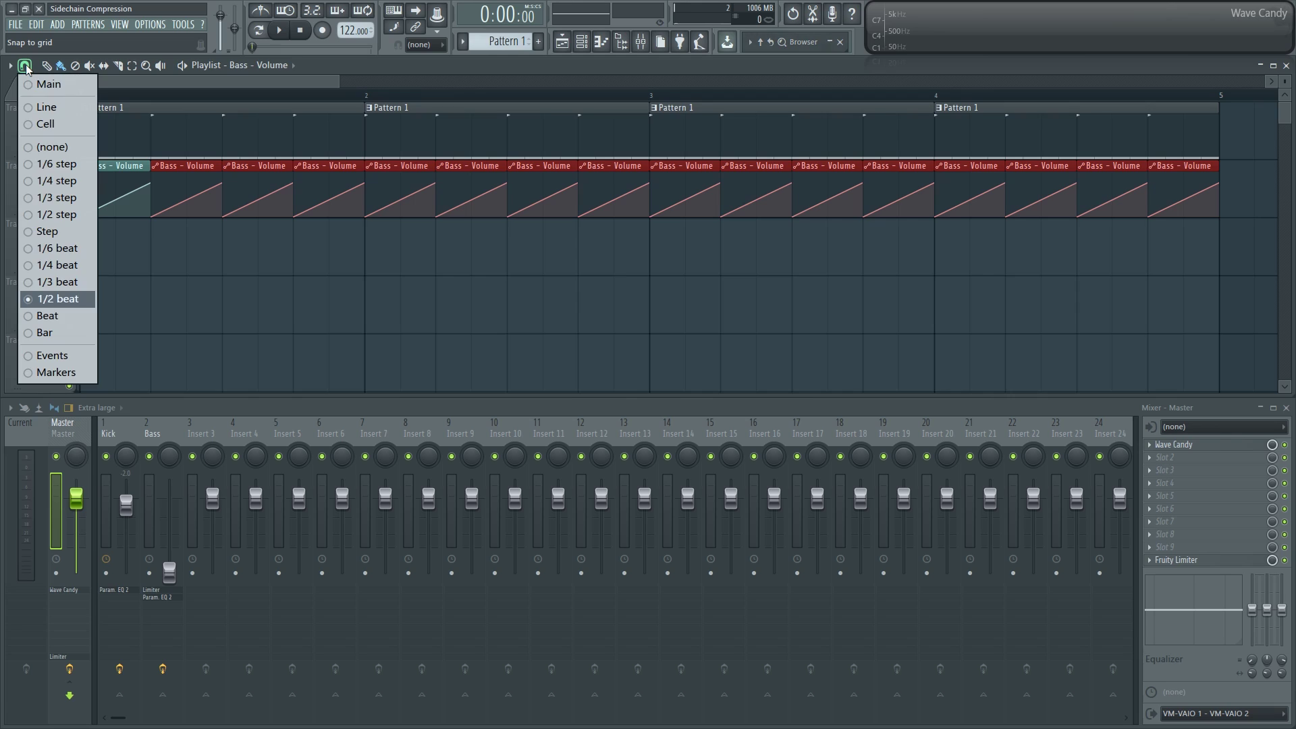
pyautogui.click(68, 295)
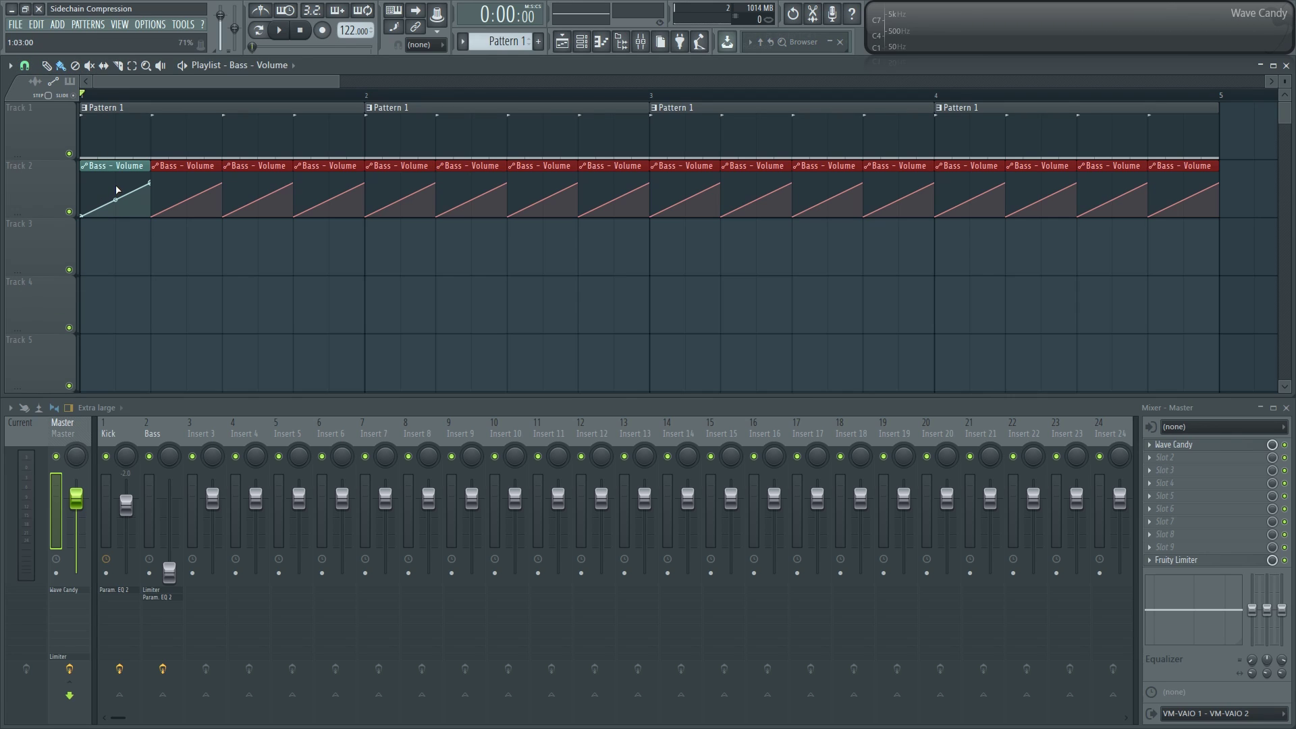
pyautogui.moveTo(117, 199); pyautogui.dragTo(119, 187)
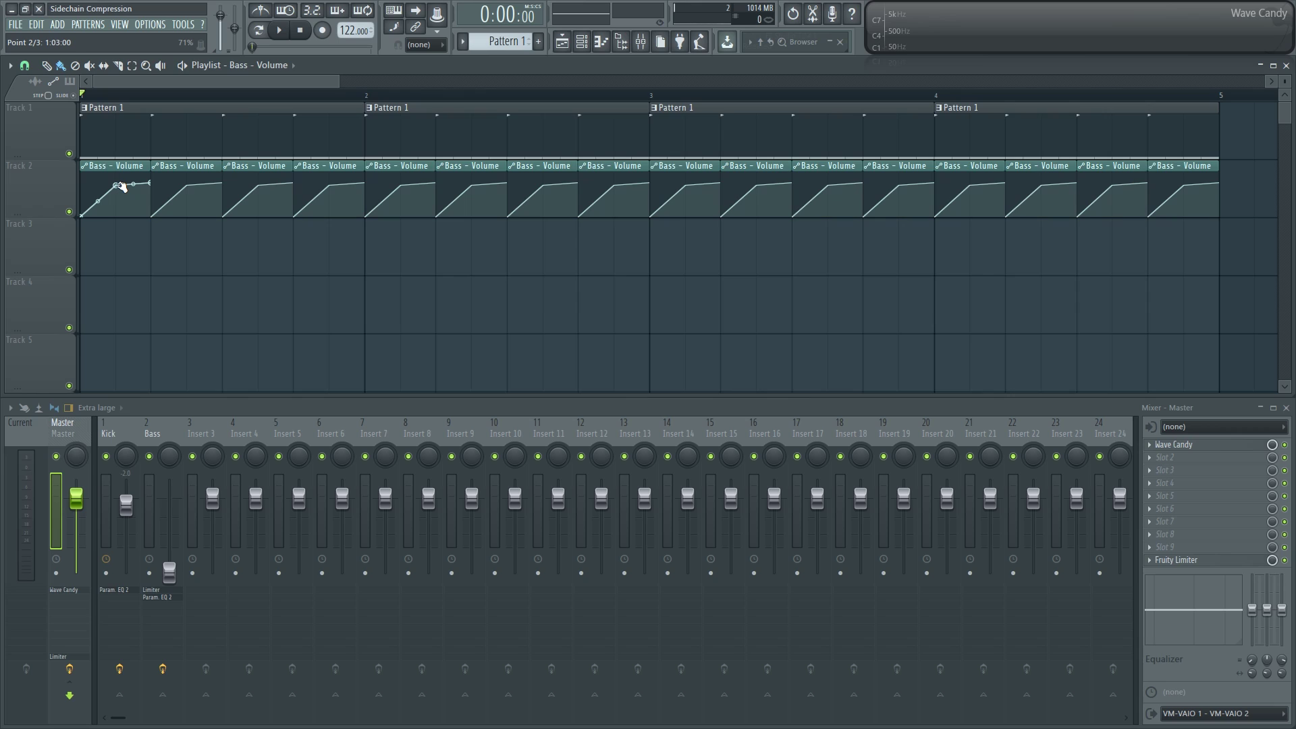
# Step: Copy the value of the Bass - Volume clip's last point and paste it onto the middle point
pyautogui.rightClick(152, 184)
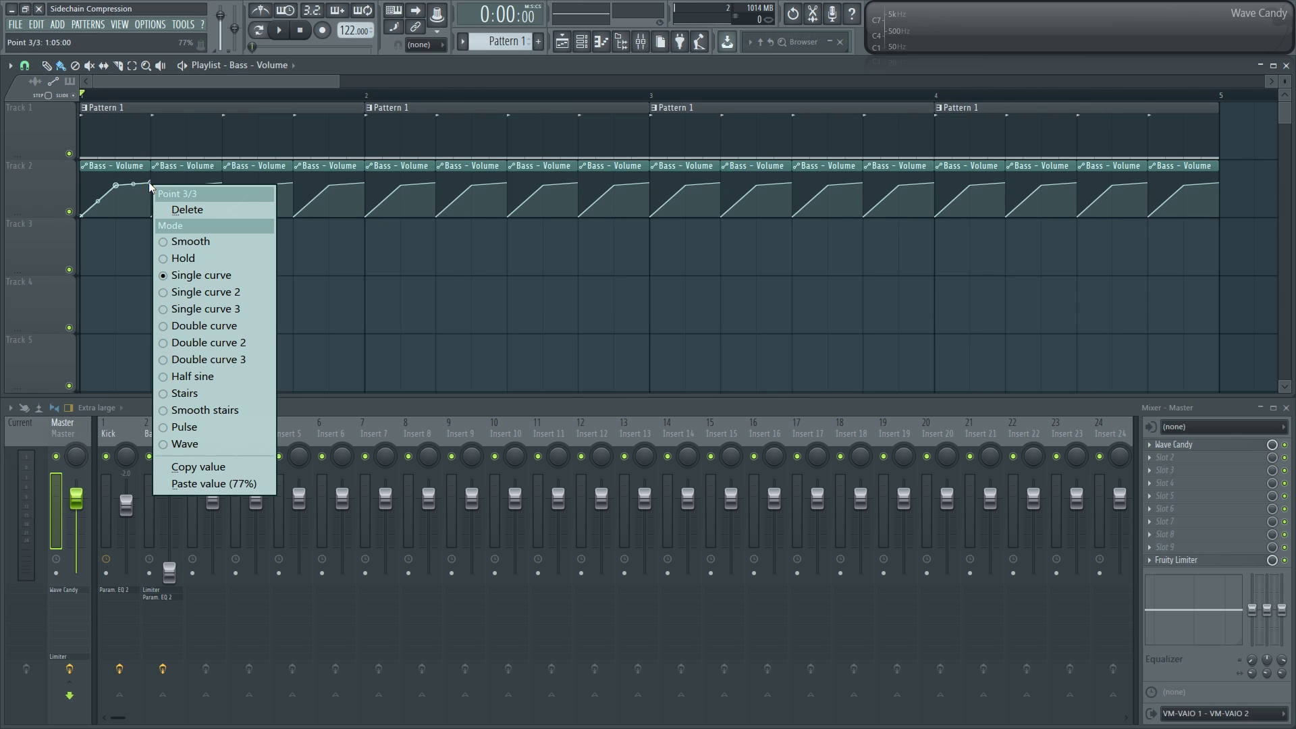
pyautogui.click(151, 187)
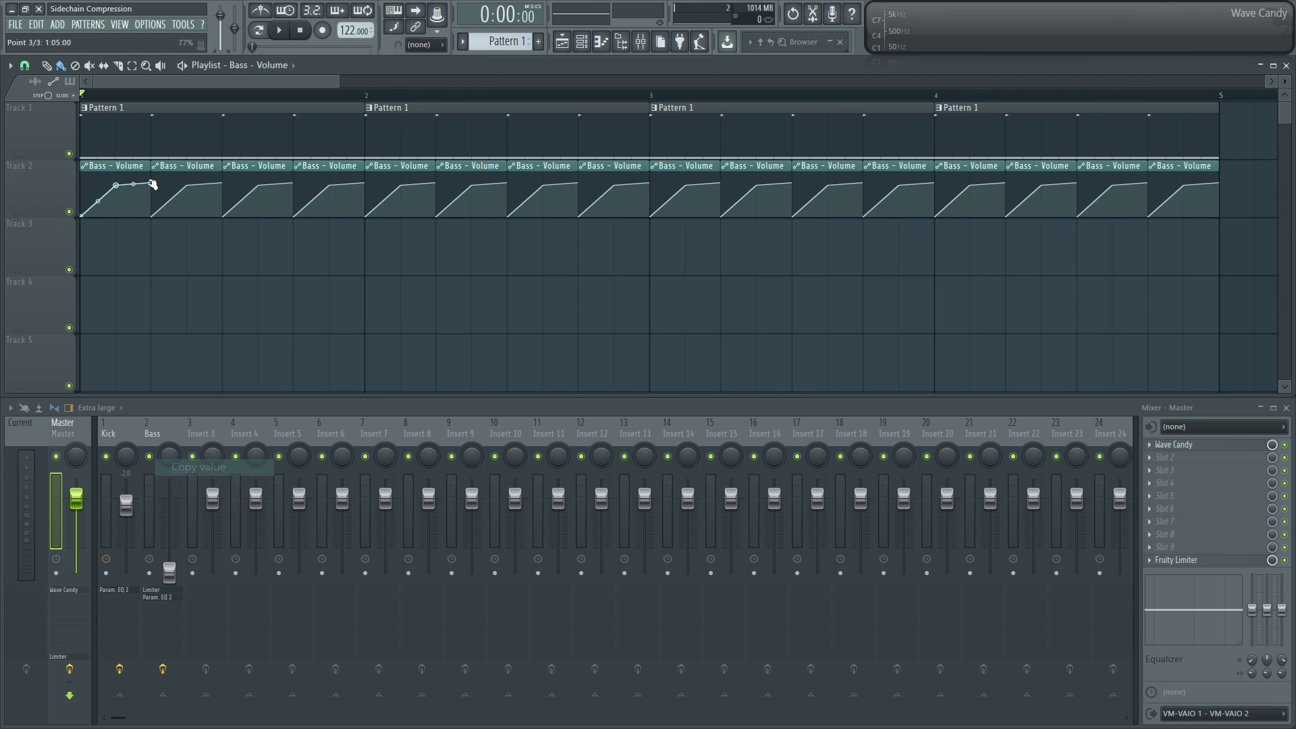
pyautogui.rightClick(117, 185)
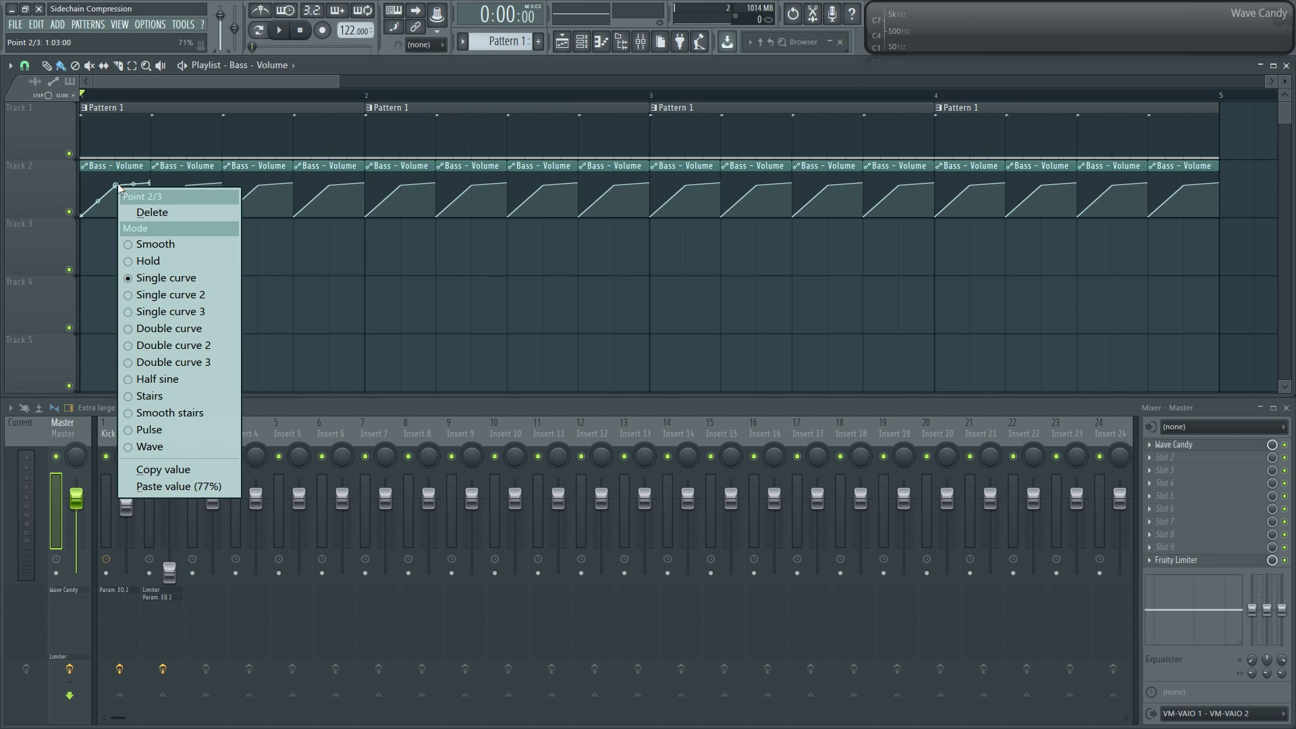
pyautogui.click(178, 486)
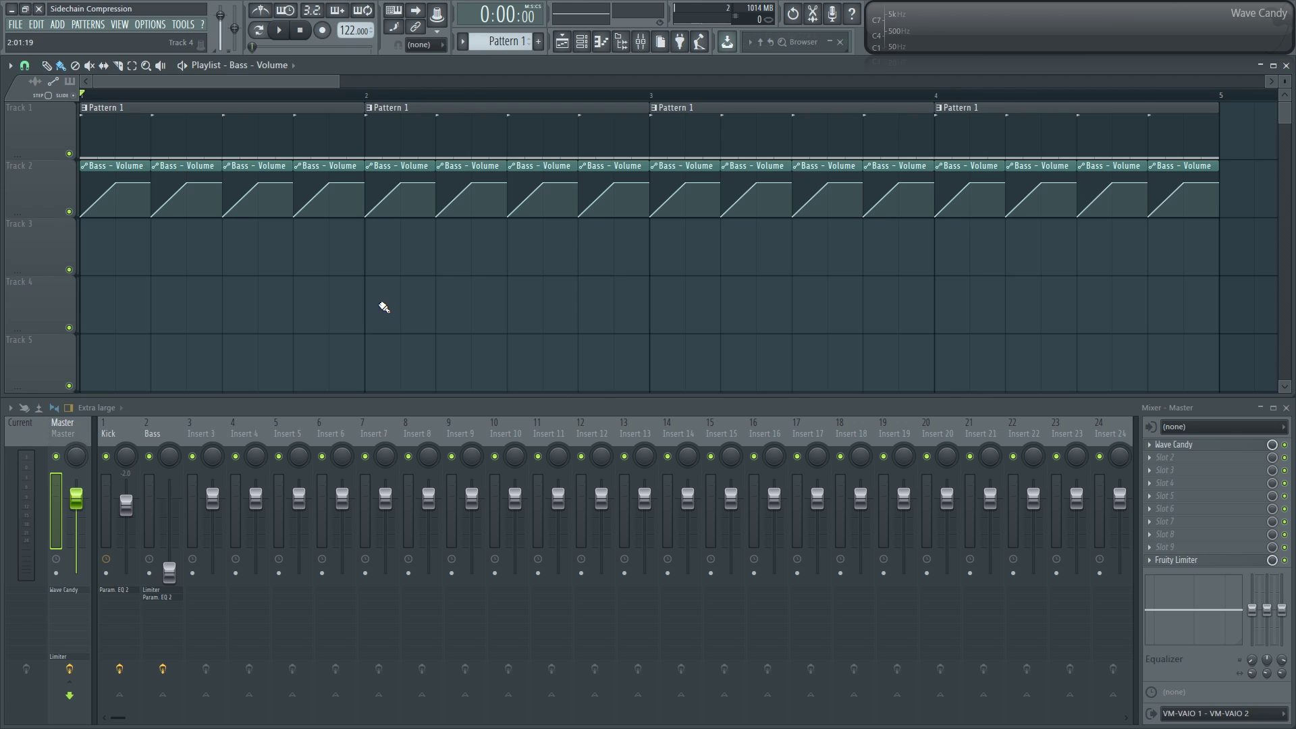
# Step: Play the song with the flattened volume ramps and try bending the tension of the rising segment
pyautogui.press('space')
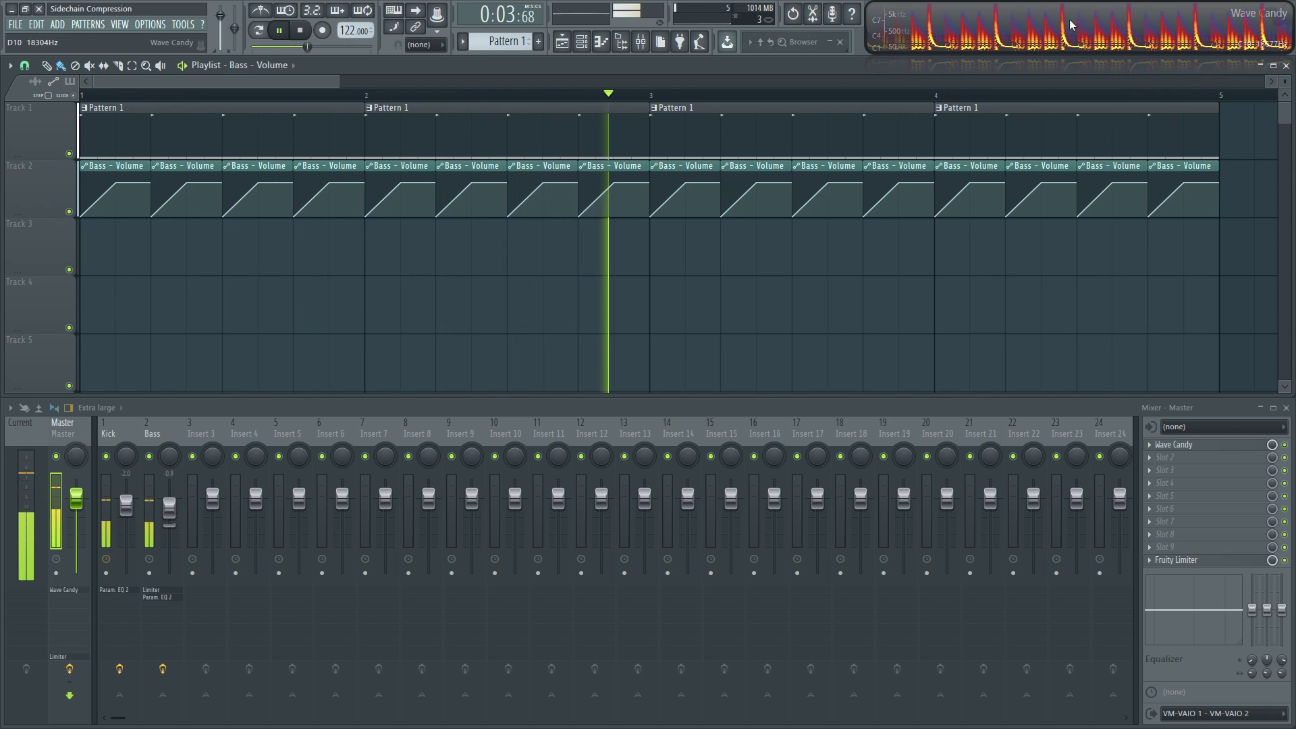
pyautogui.press('space')
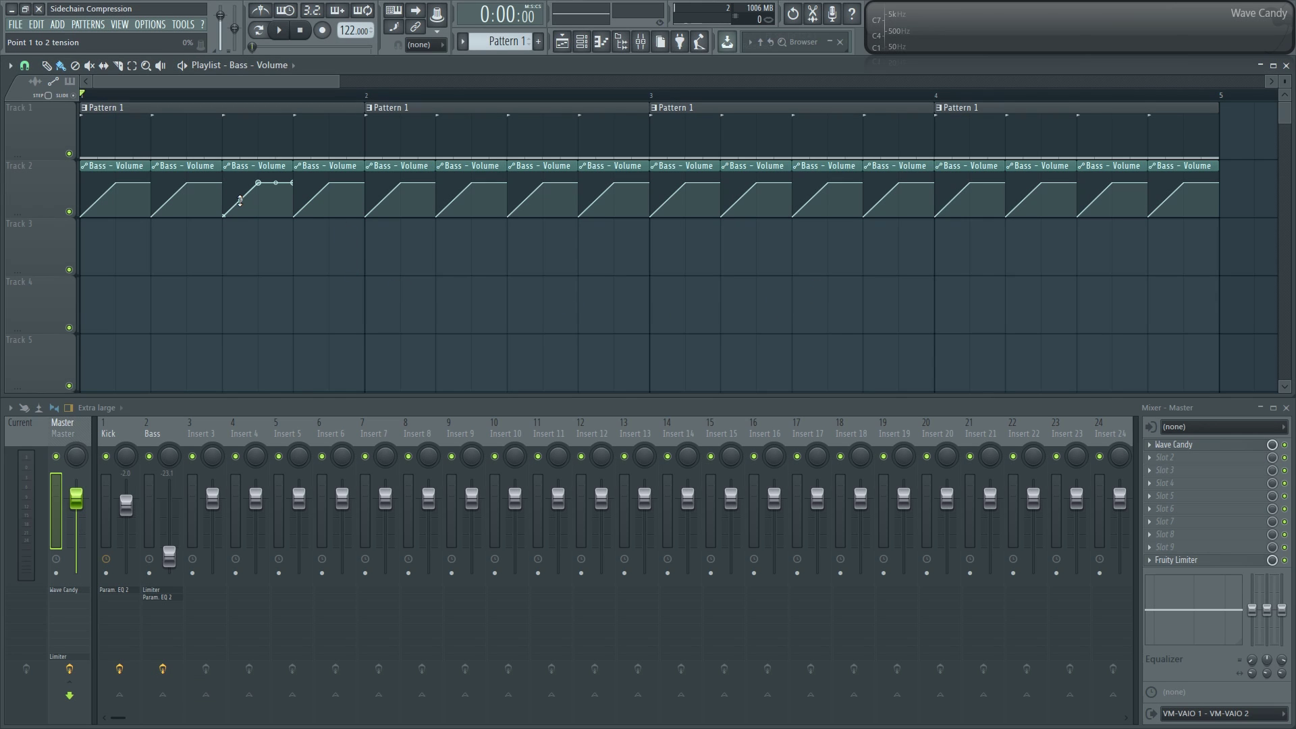
pyautogui.moveTo(242, 203); pyautogui.dragTo(243, 177)
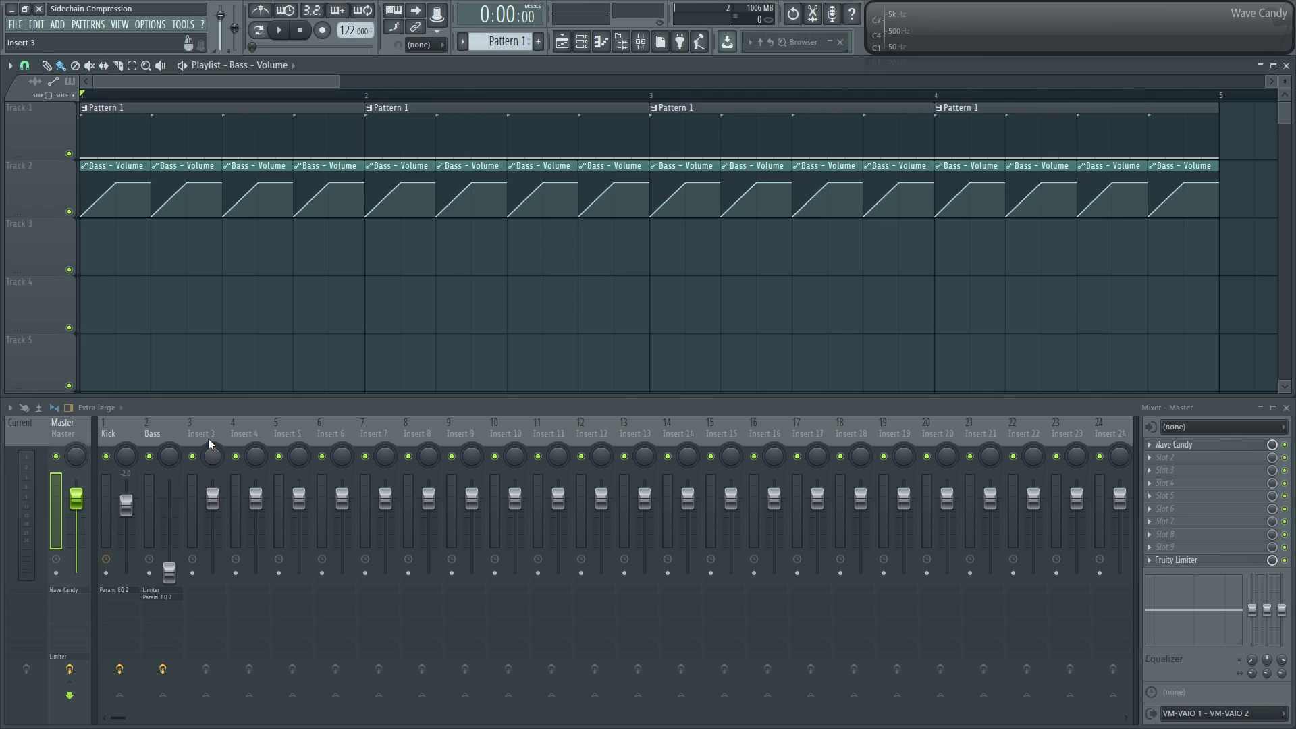
pyautogui.moveTo(215, 497); pyautogui.dragTo(213, 511)
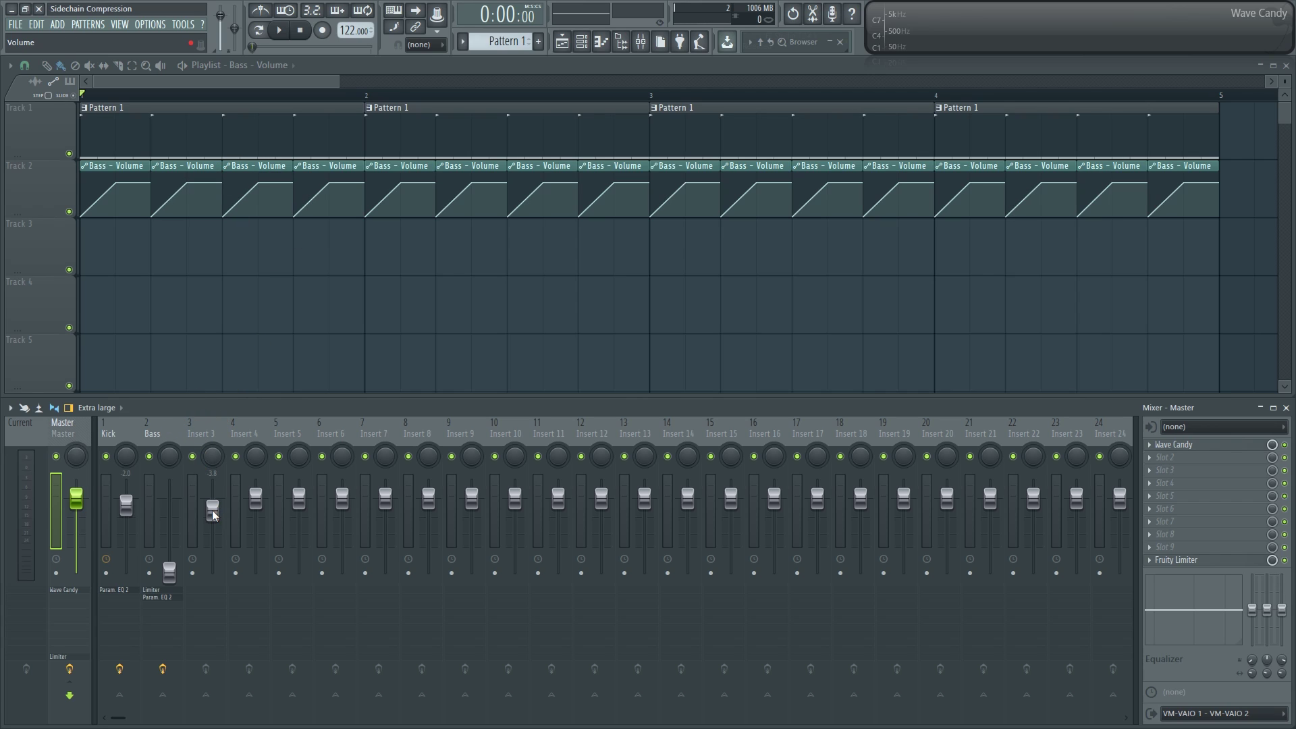
pyautogui.rightClick(212, 509)
pyautogui.click(237, 513)
# Step: Rename the mixer track Insert 3 as Bass Out
pyautogui.click(206, 436)
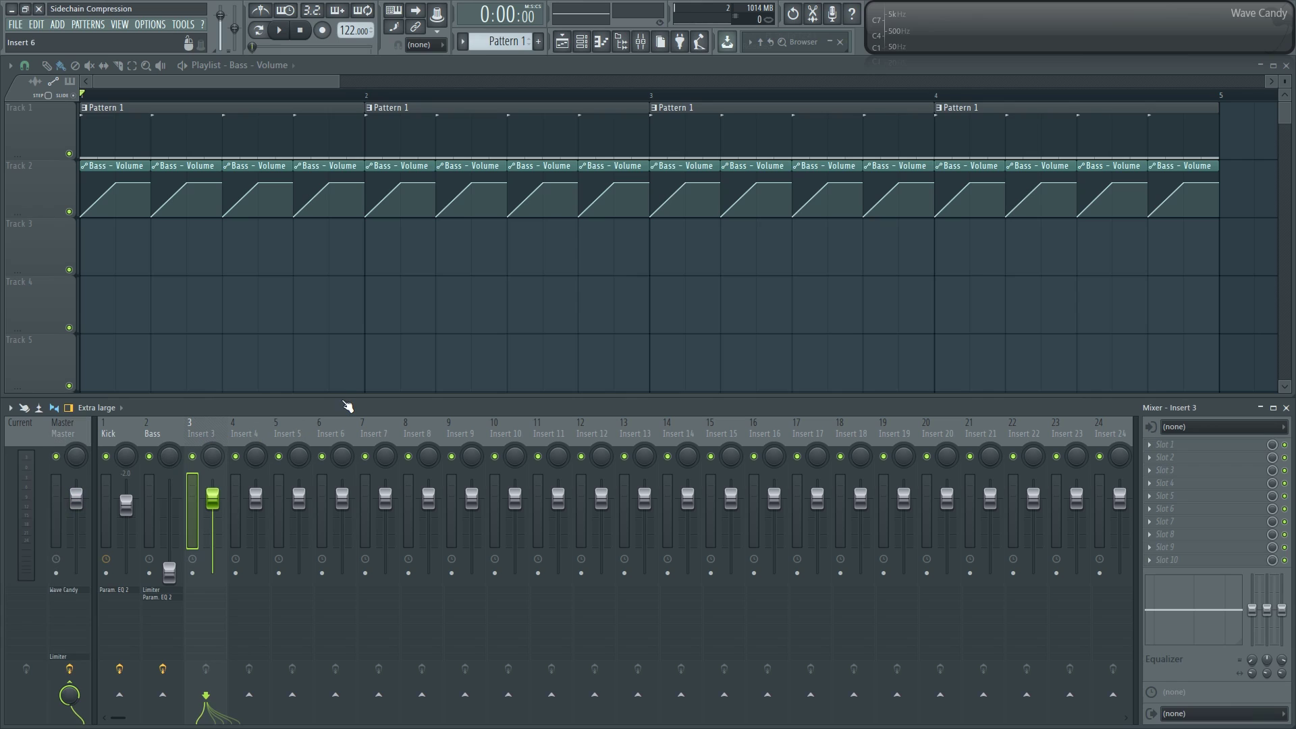
pyautogui.press('F2')
pyautogui.write('Bass')
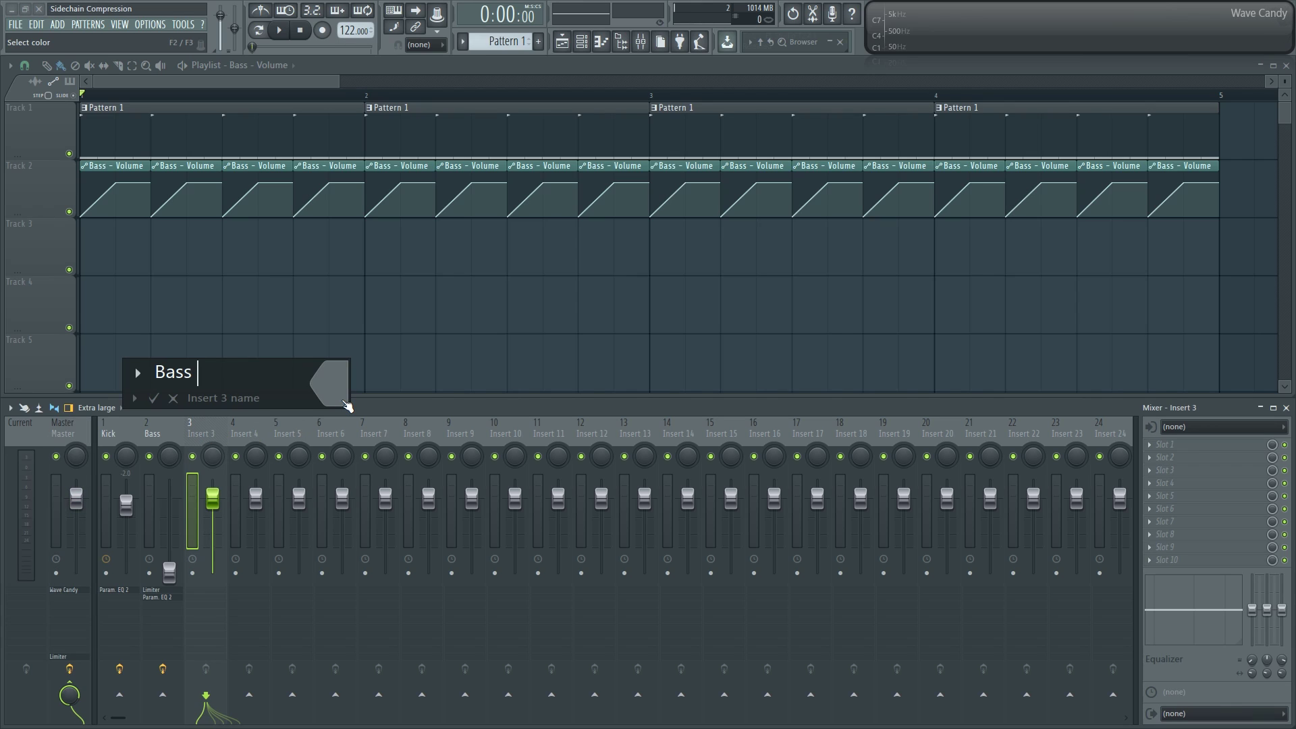
pyautogui.write(' Out')
pyautogui.press('Return')
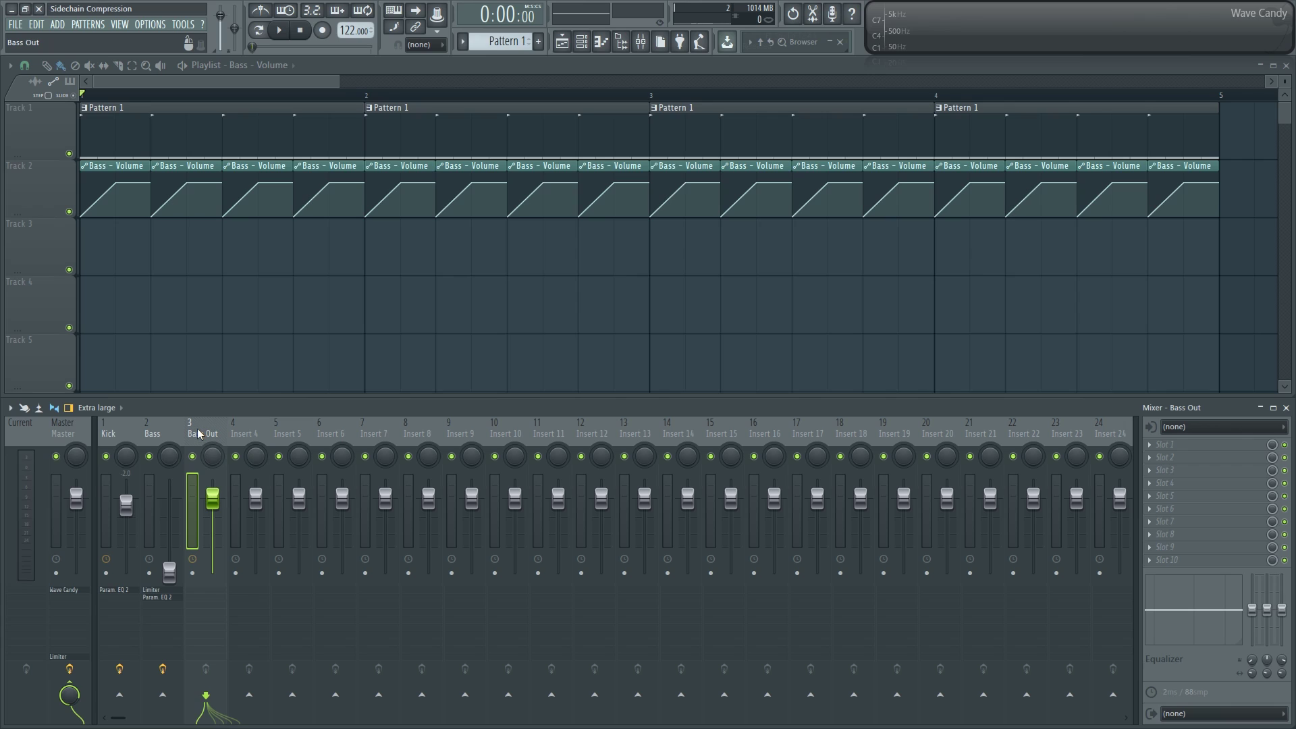
# Step: Route the Bass mixer track to Bass Out and disable its send to the Master
pyautogui.click(162, 436)
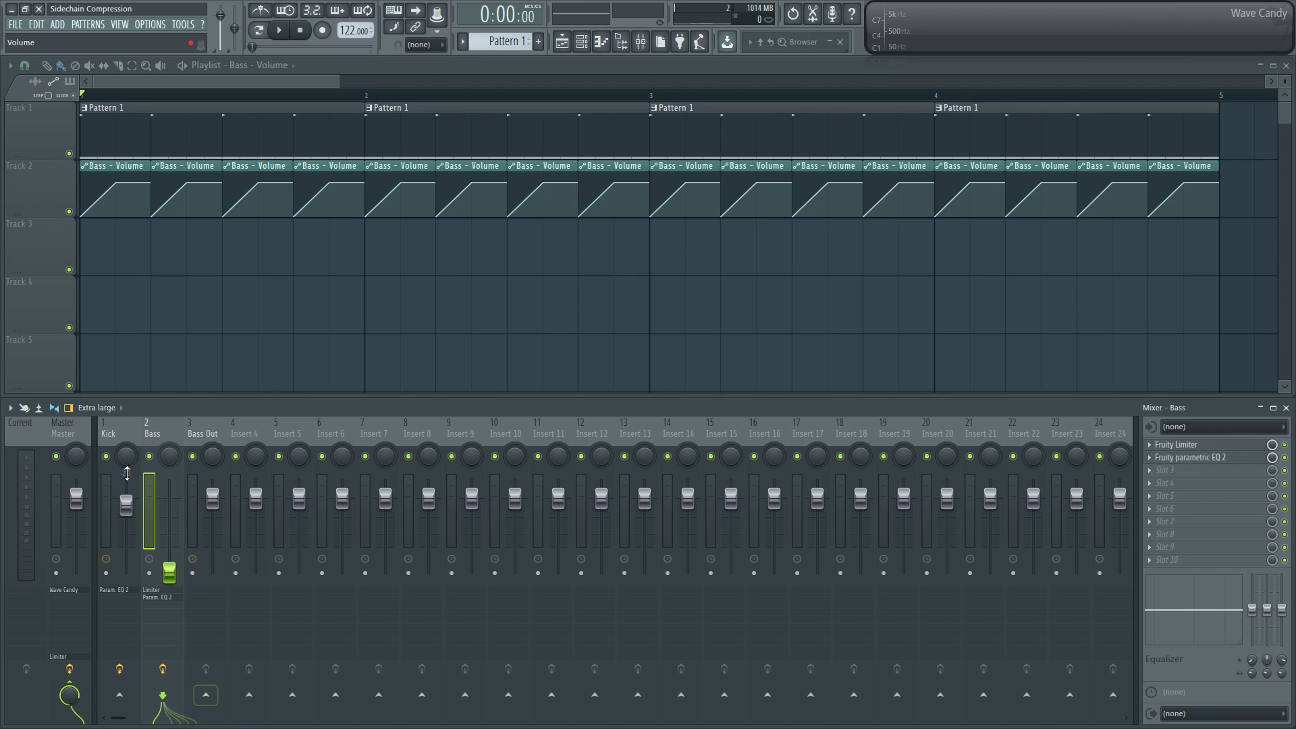
pyautogui.click(206, 696)
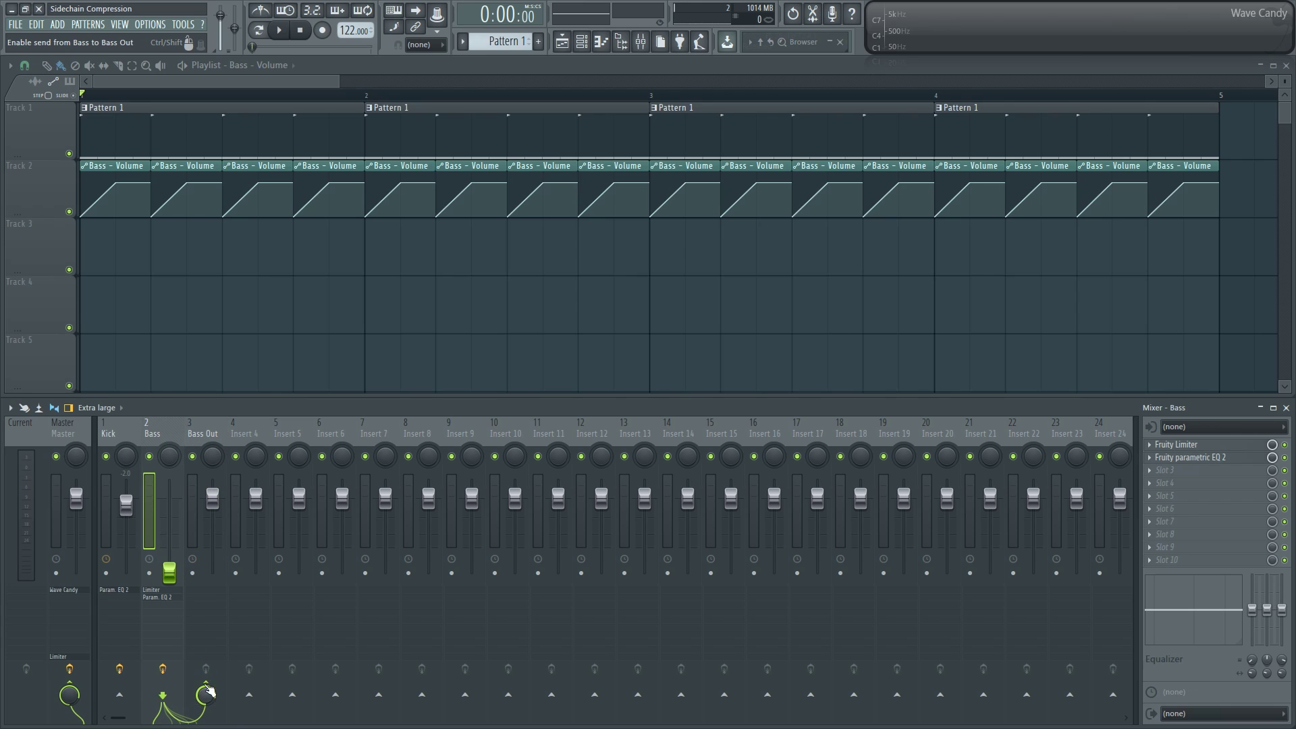
pyautogui.click(76, 688)
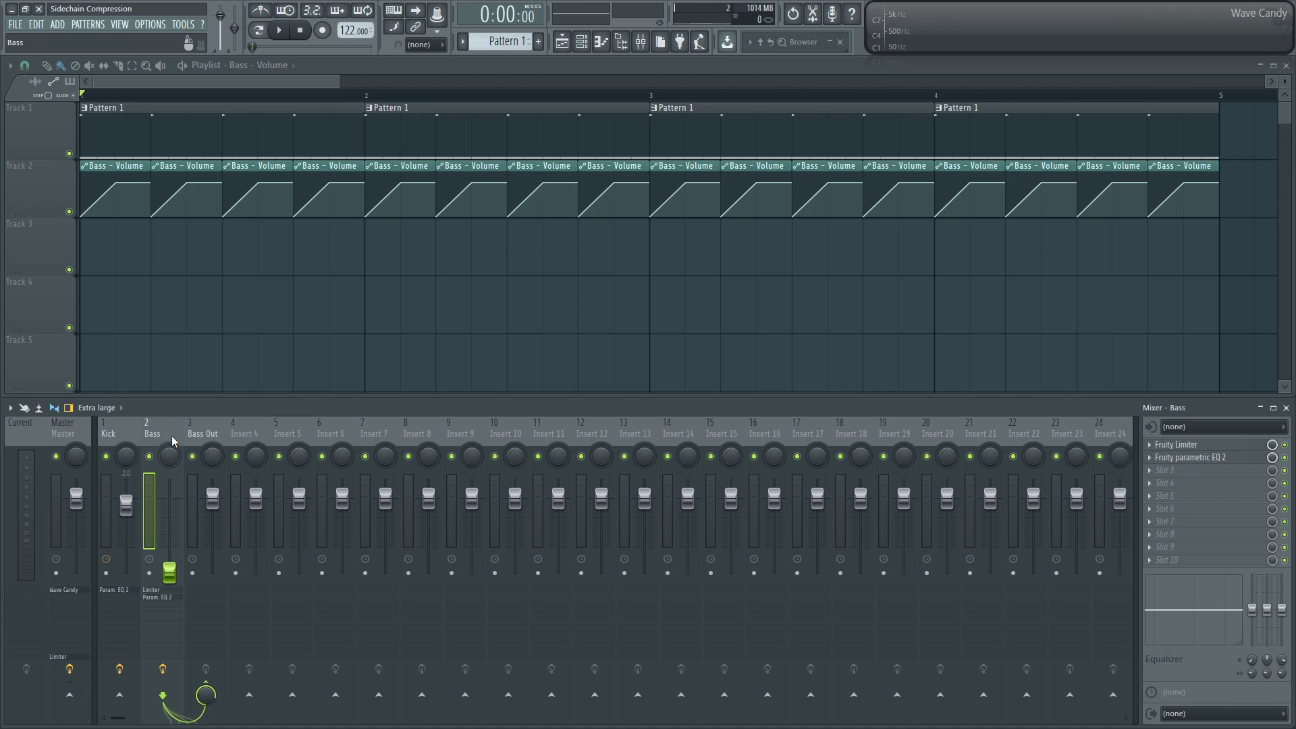
# Step: Lower the volume fader of the Bass Out mixer track to about -2 dB
pyautogui.click(212, 432)
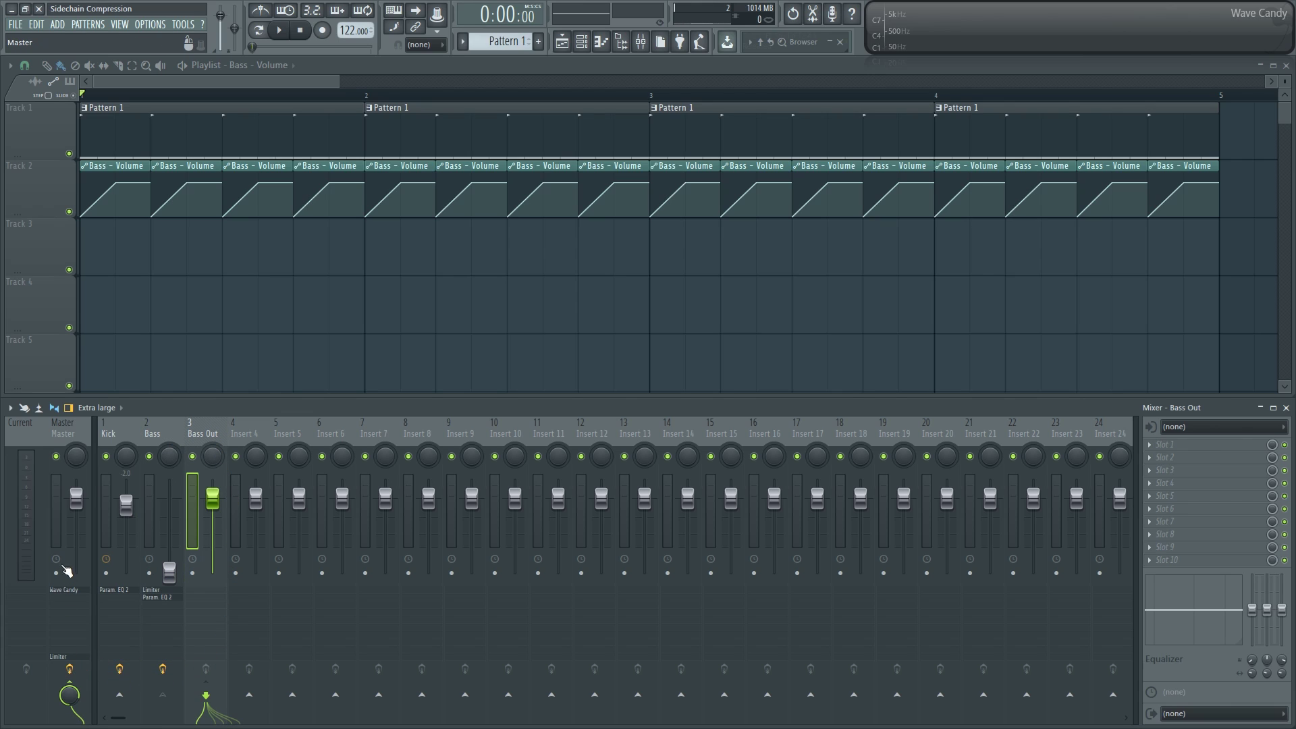
pyautogui.click(158, 432)
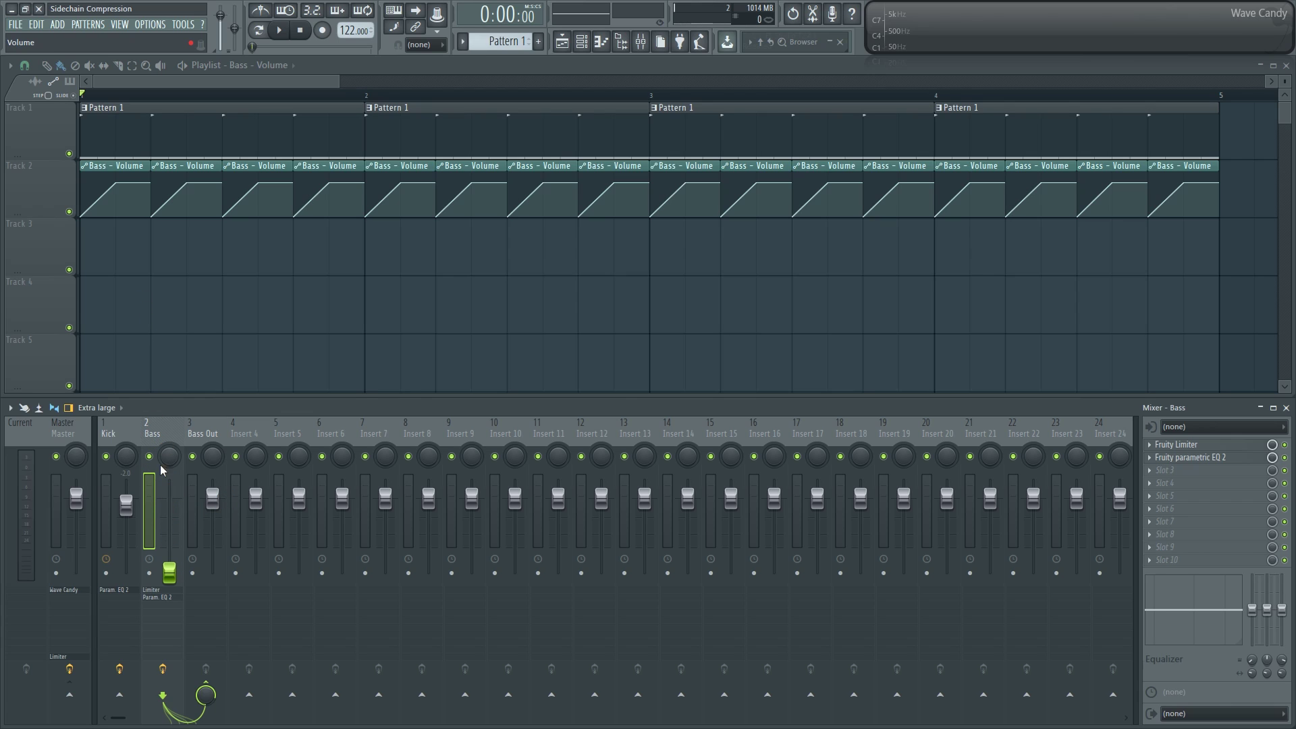
pyautogui.moveTo(213, 500); pyautogui.dragTo(213, 506)
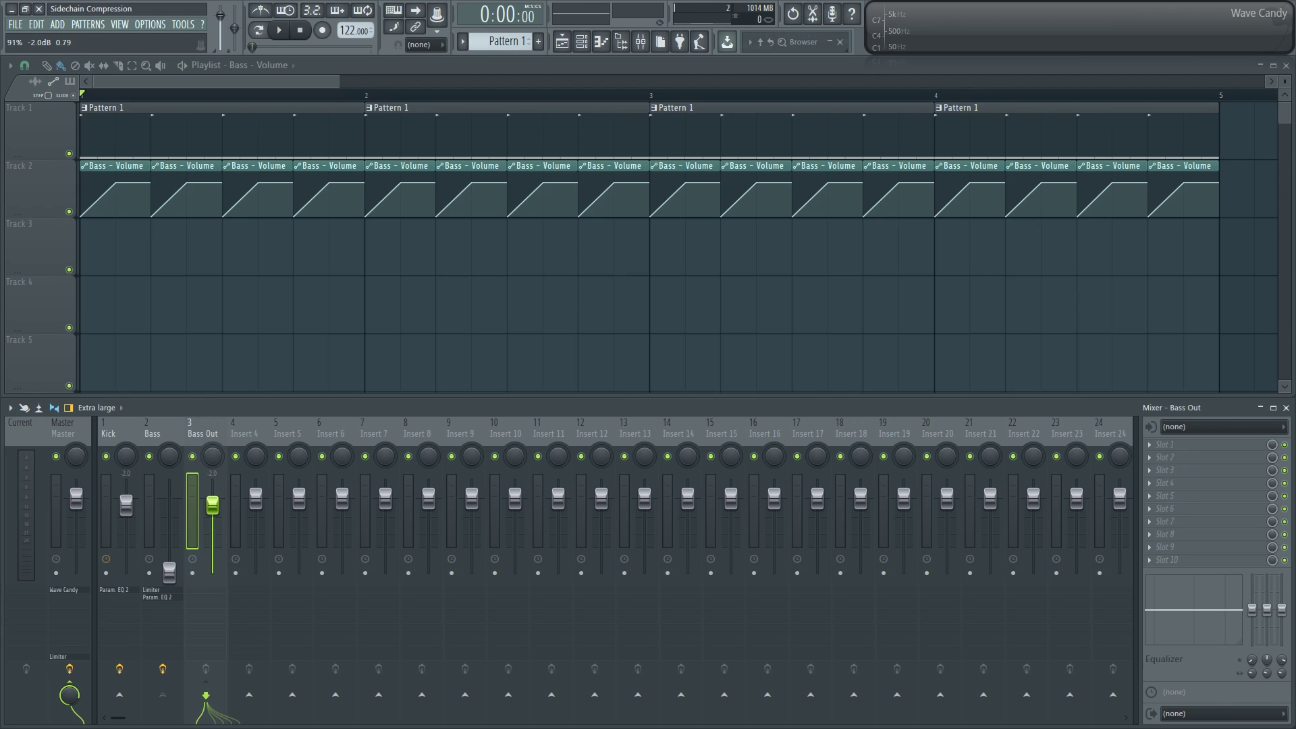
pyautogui.moveTo(213, 506); pyautogui.dragTo(216, 508)
pyautogui.scroll(-1, 216, 508)
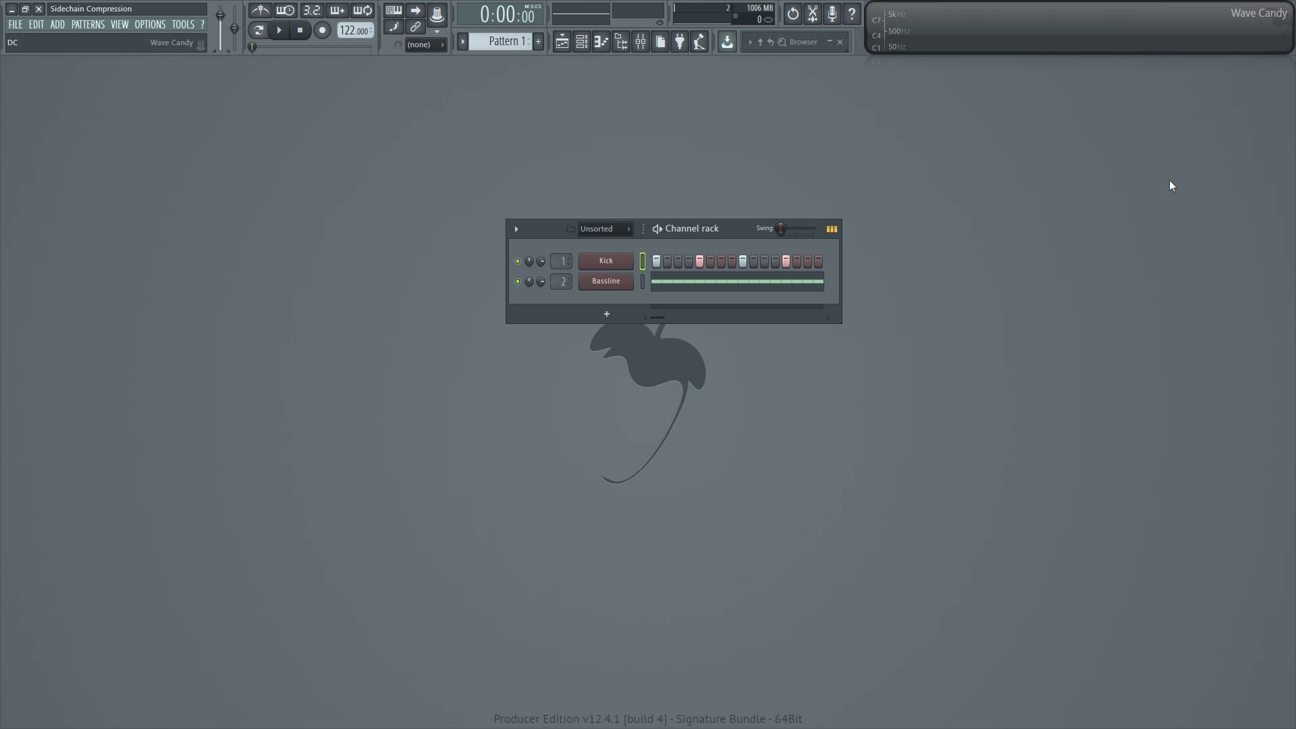
# Step: Show the Mixer and load LFOTool into slot 10 of the Bass track
pyautogui.press('F9')
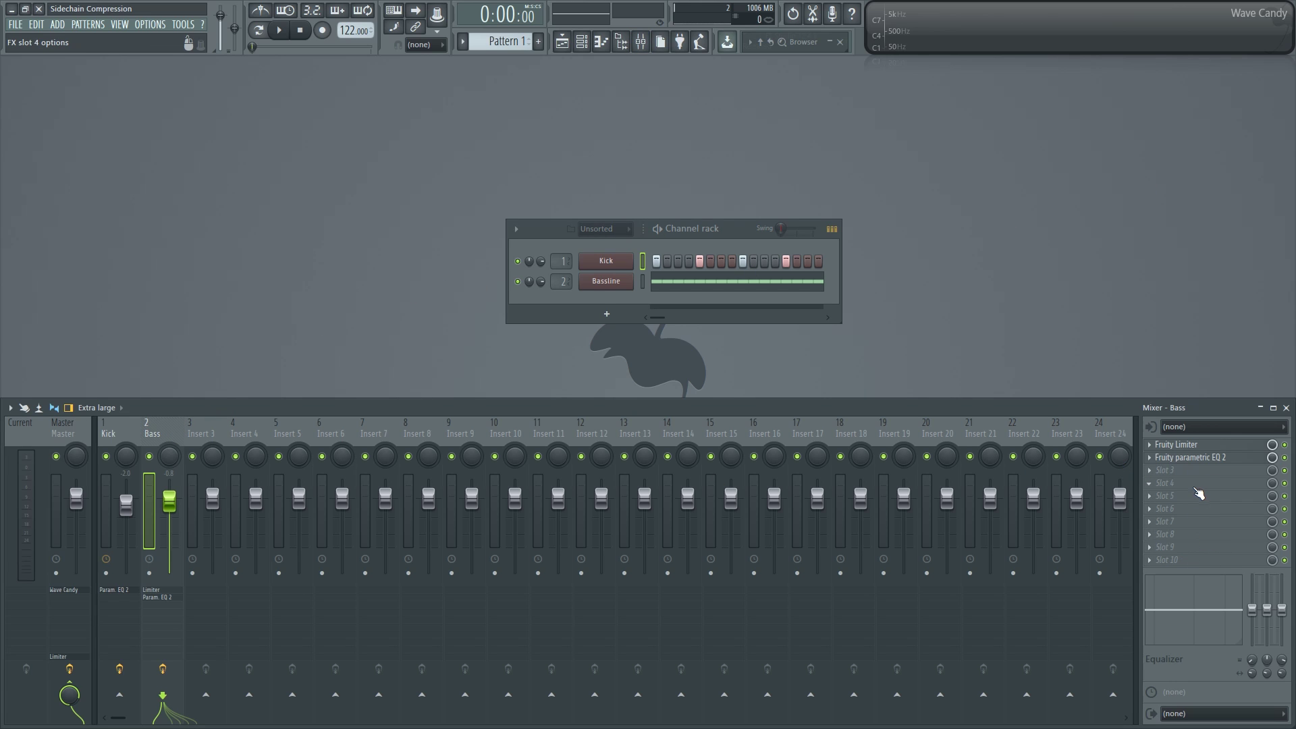
pyautogui.click(1175, 561)
pyautogui.click(1045, 474)
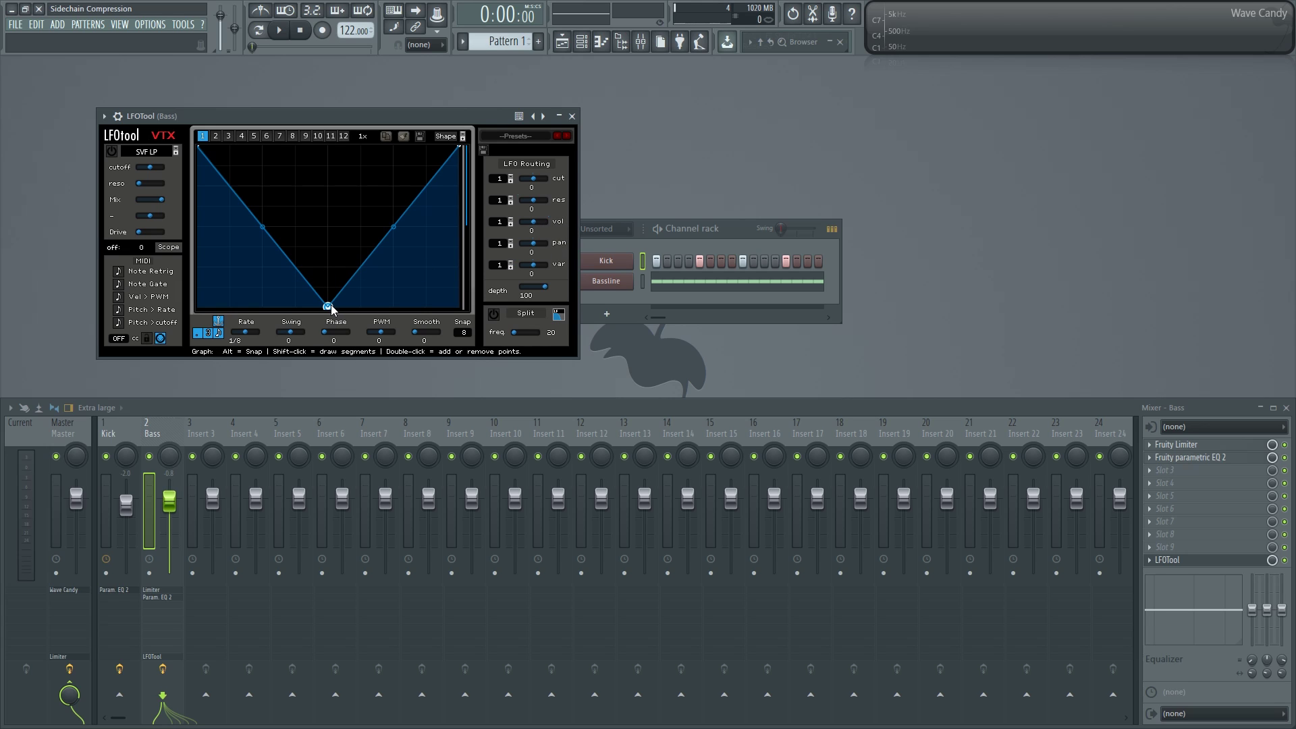
# Step: Redraw the LFOTool graph as a ramp from zero to 100% at mid-cycle, a plateau near the end and a curved final drop to zero
pyautogui.moveTo(326, 308); pyautogui.dragTo(328, 147)
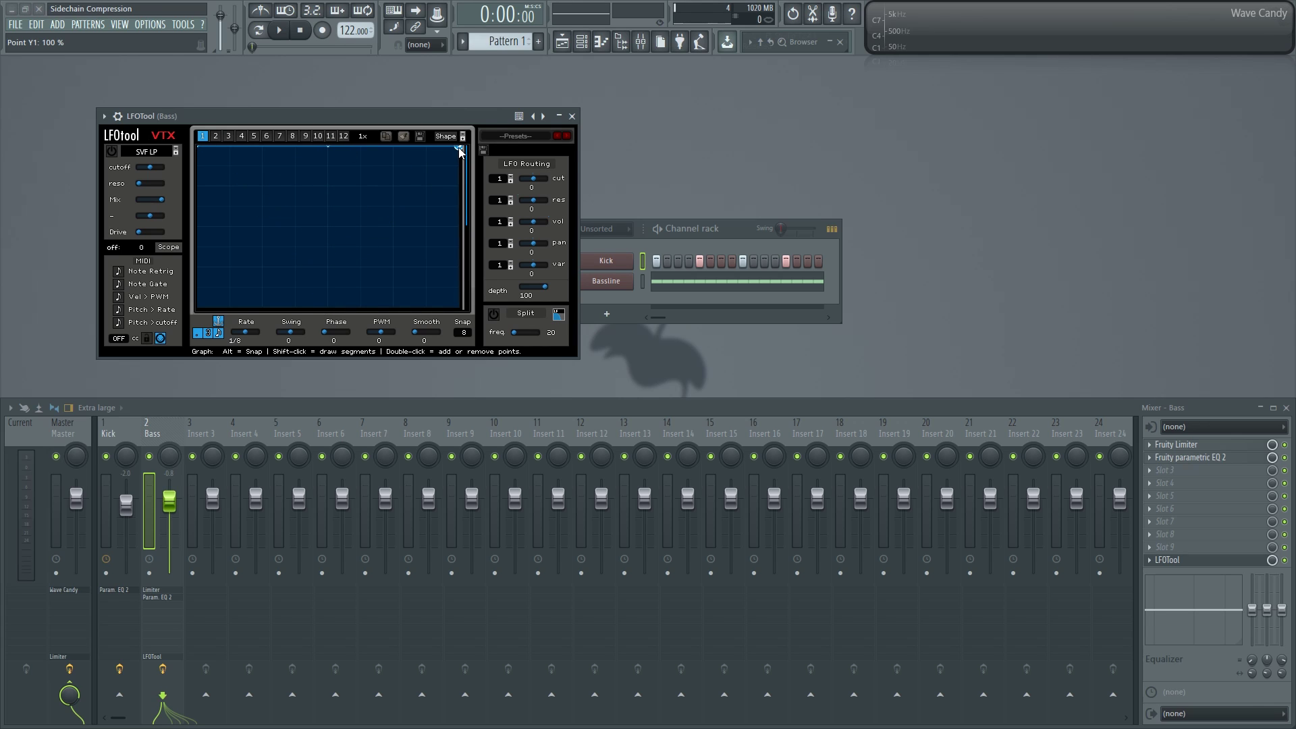
pyautogui.moveTo(459, 147); pyautogui.dragTo(459, 309)
pyautogui.doubleClick(428, 231)
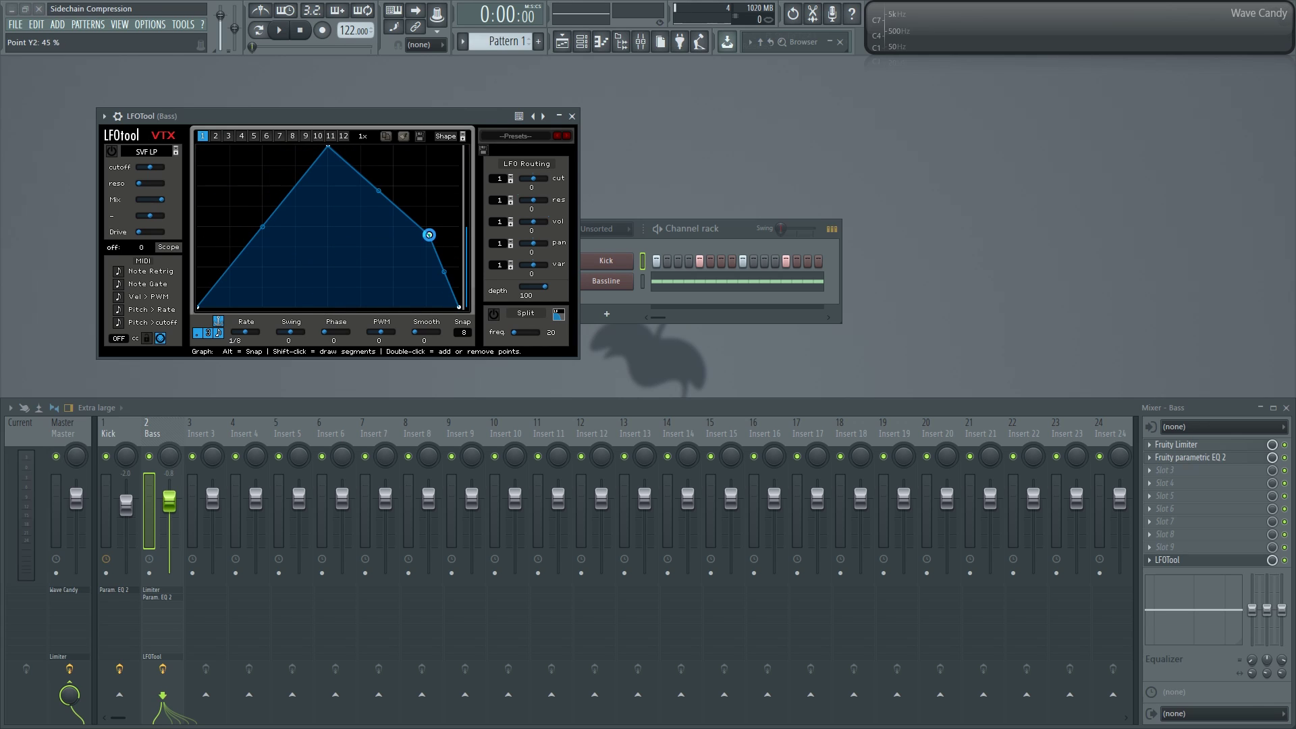
pyautogui.moveTo(428, 231); pyautogui.dragTo(427, 146)
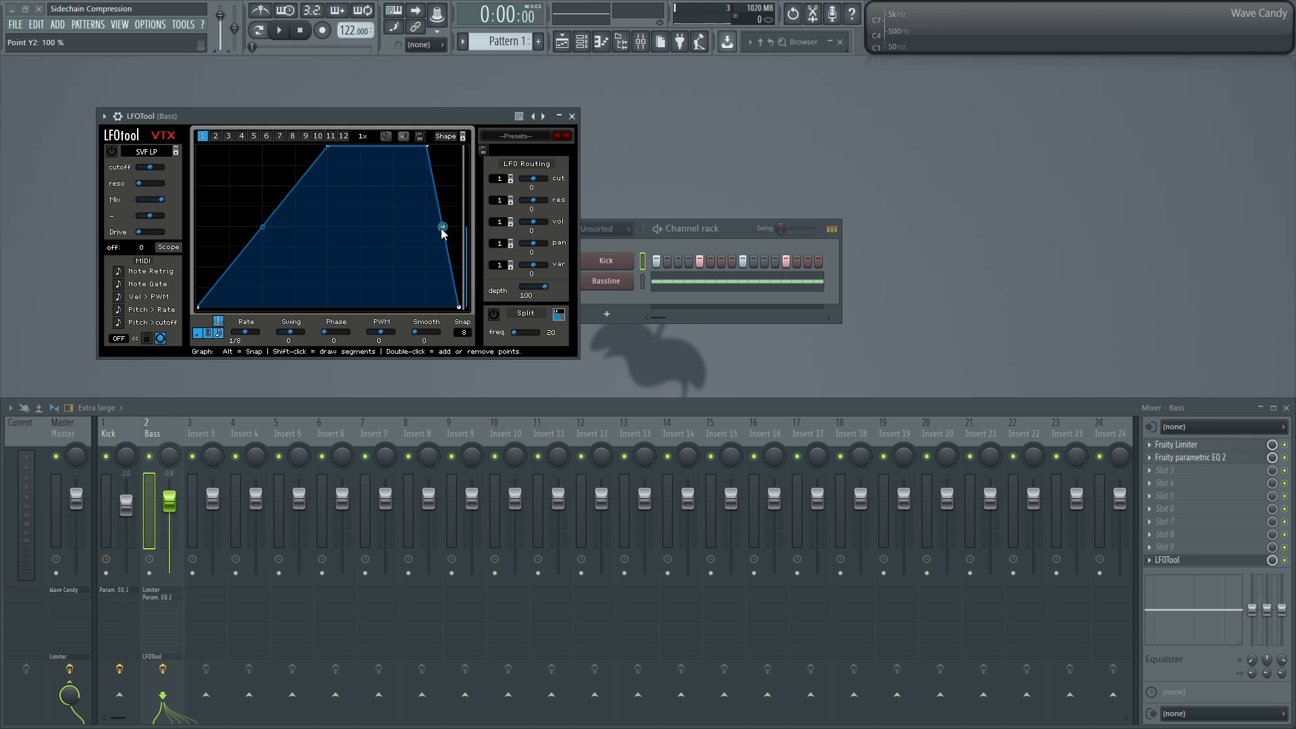
pyautogui.moveTo(443, 226); pyautogui.dragTo(457, 178)
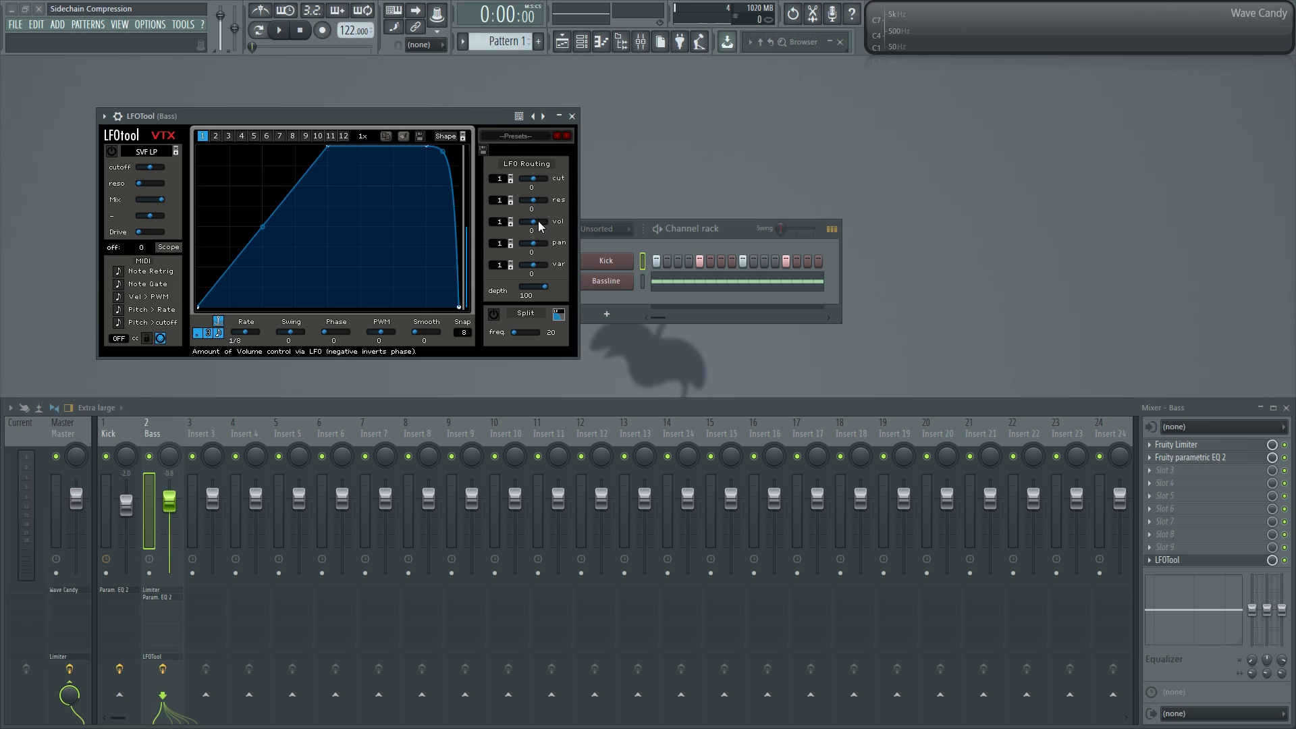
# Step: Set LFOTool's rate to 1/4 and its volume routing amount to 100, and audition the pattern
pyautogui.scroll(5, 538, 221)
pyautogui.moveTo(542, 221); pyautogui.dragTo(552, 160)
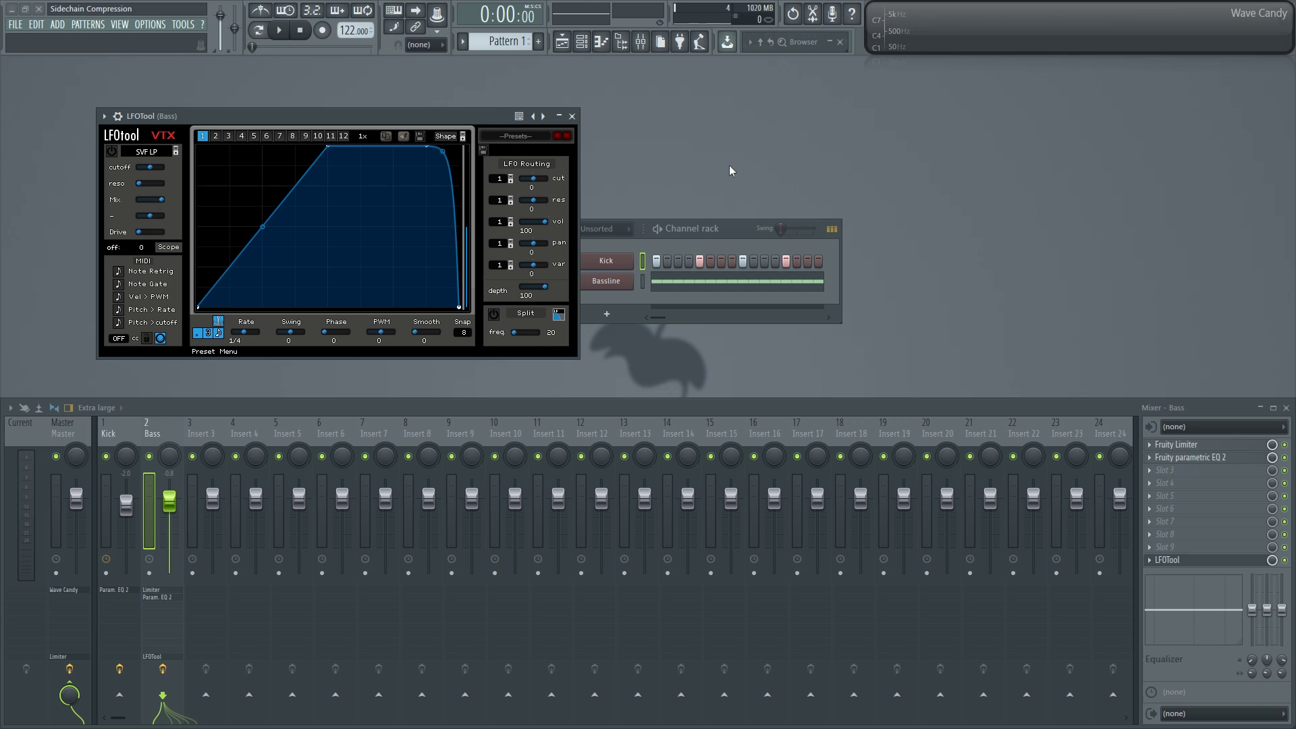
pyautogui.click(737, 230)
pyautogui.press('space')
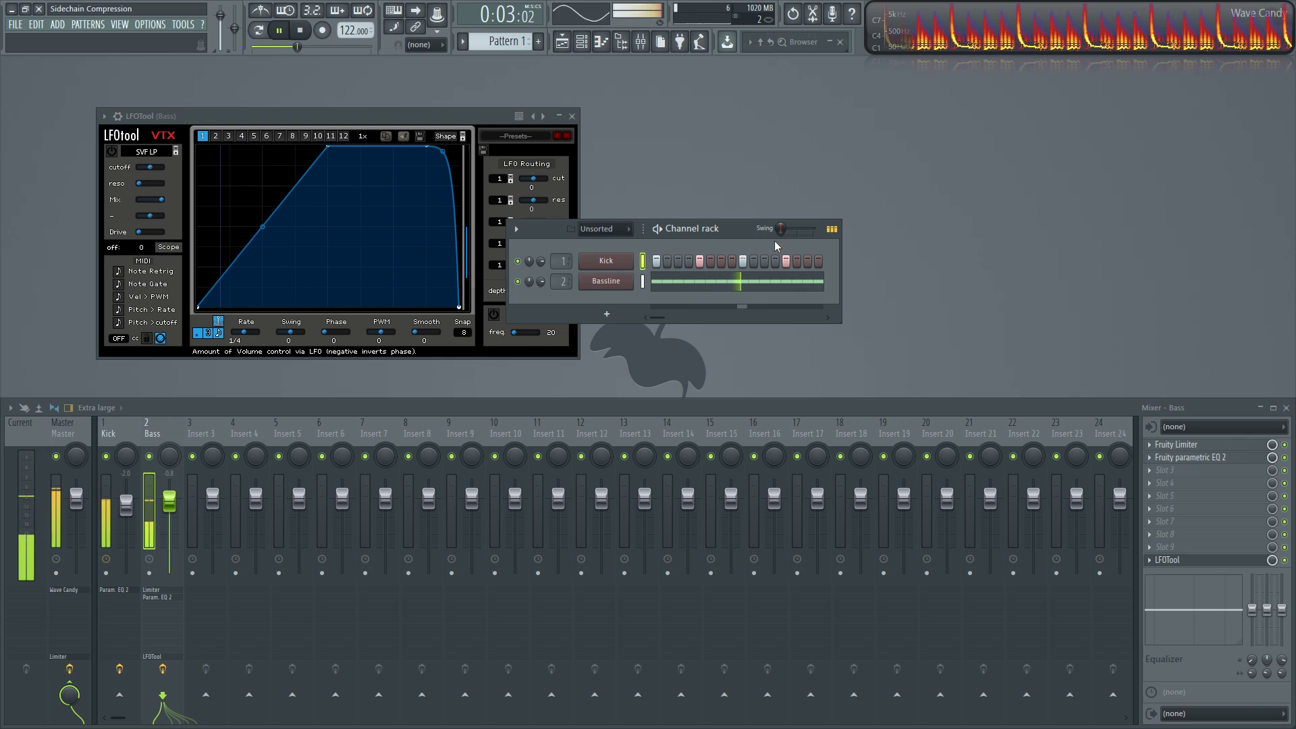
pyautogui.press('space')
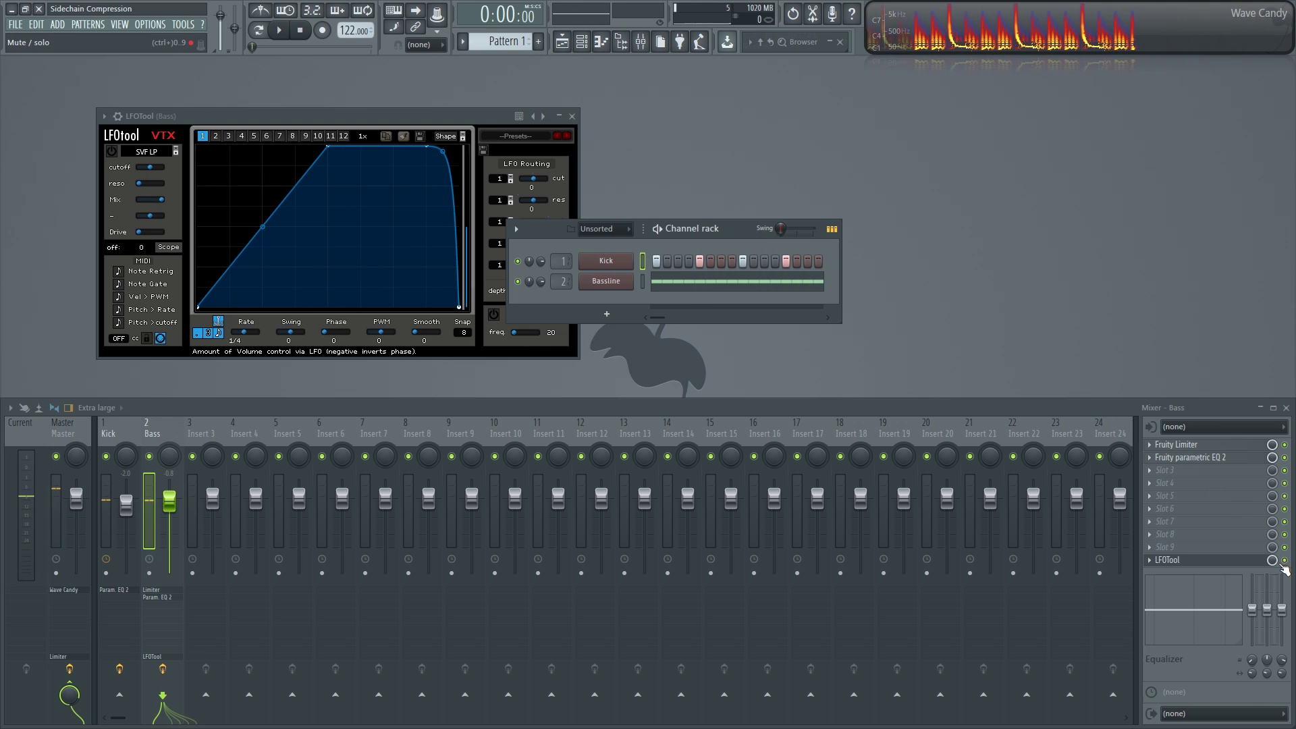
# Step: Compare playback of the pattern with LFOTool bypassed and re-enabled on the Bass mixer track
pyautogui.click(1284, 561)
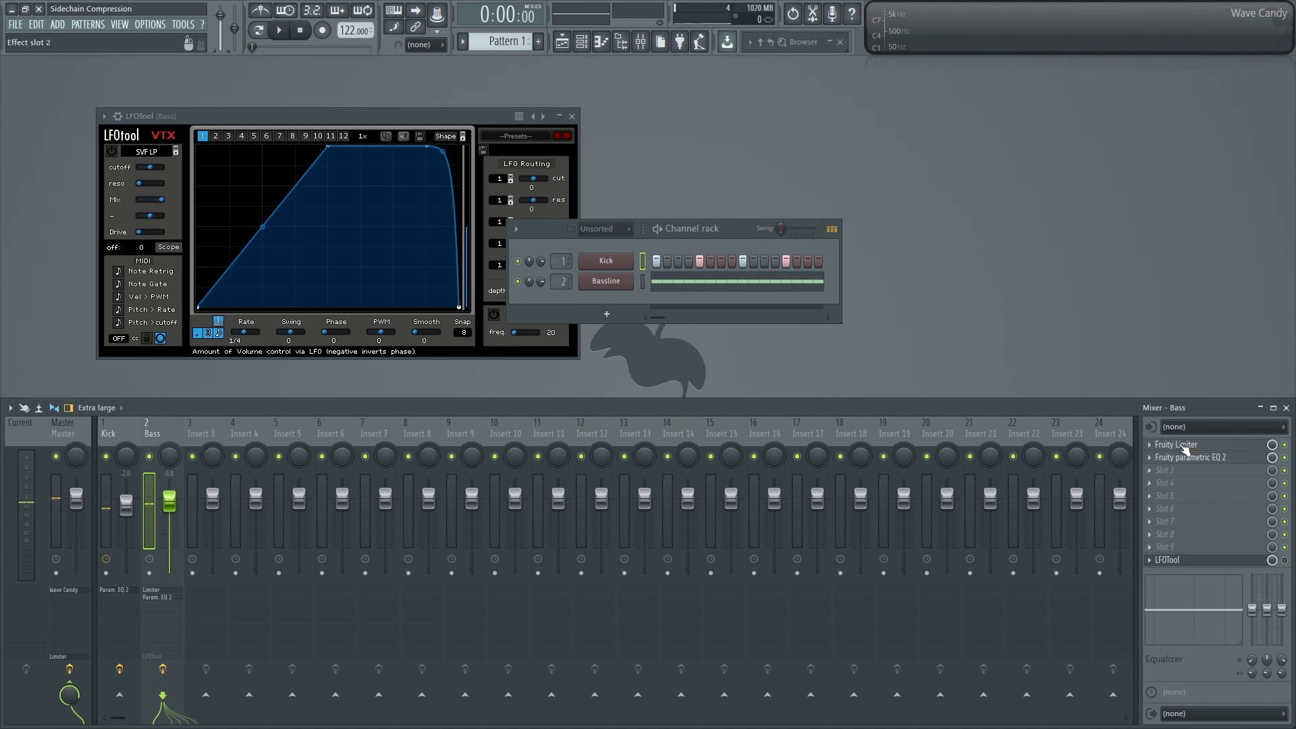
pyautogui.press('space')
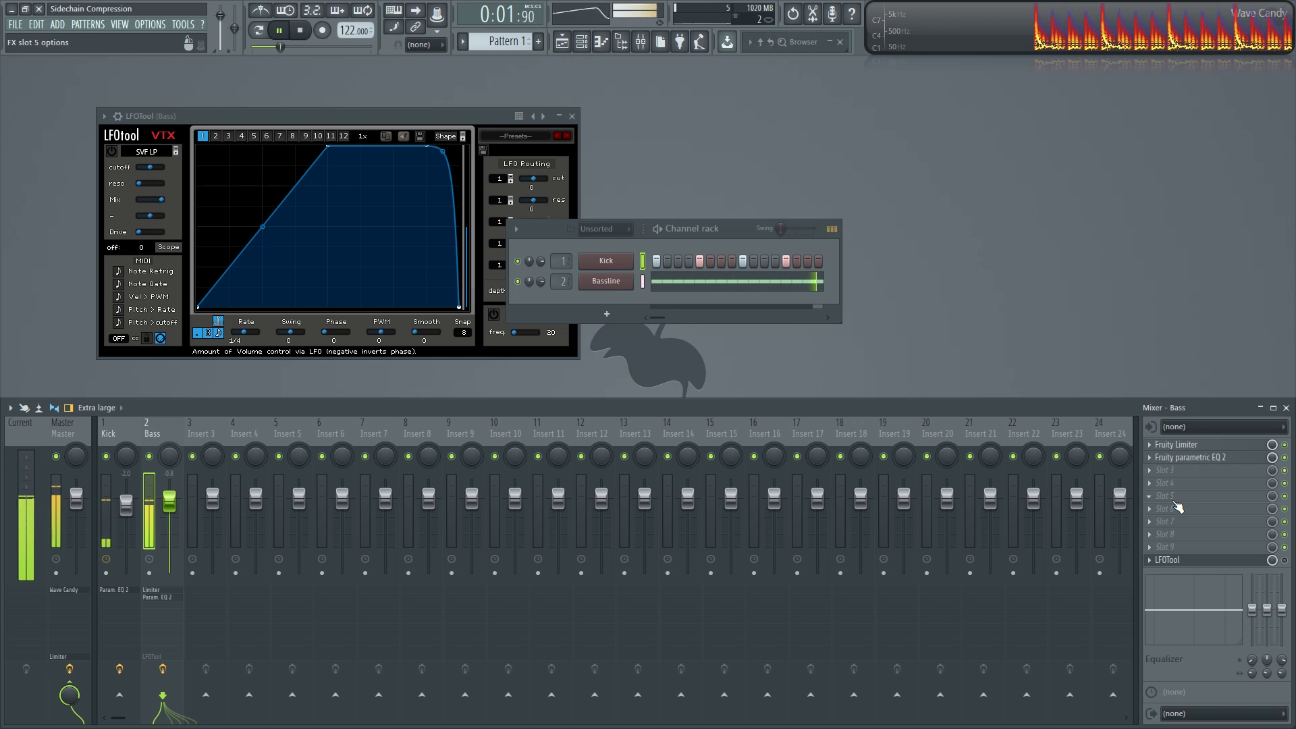
pyautogui.press('space')
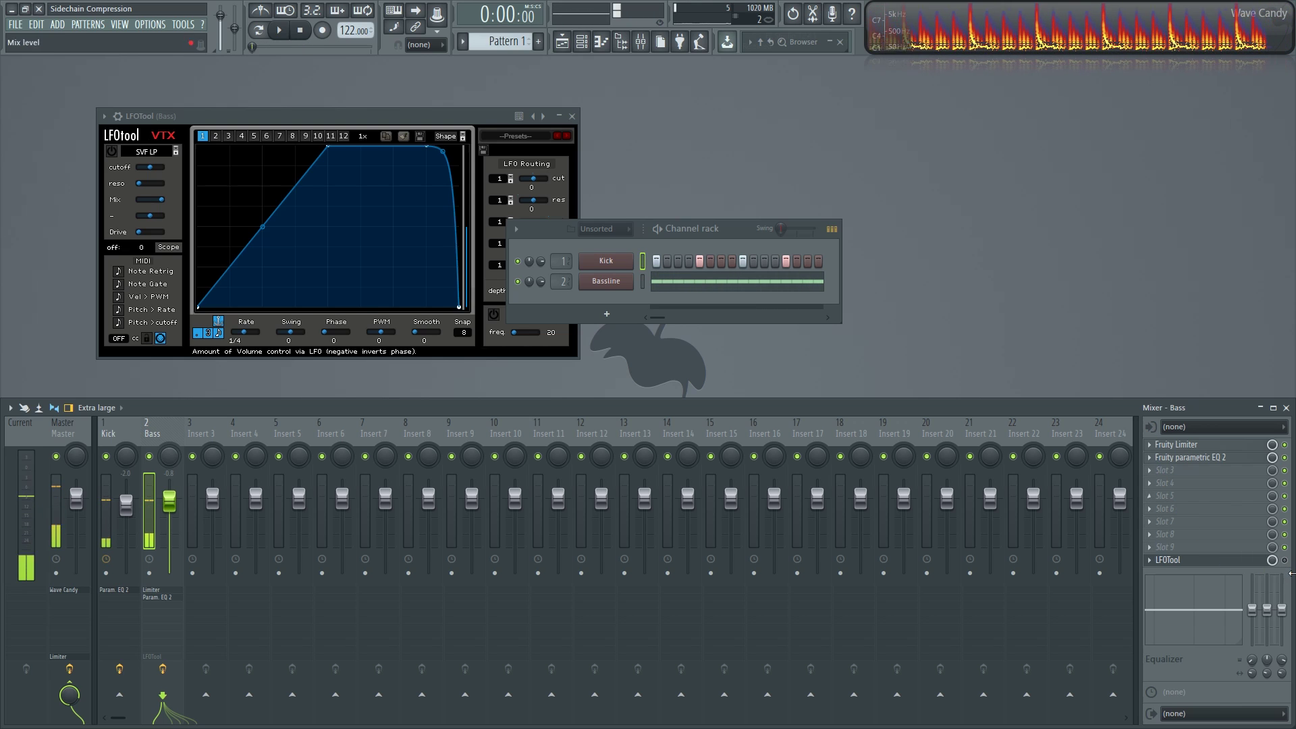
pyautogui.press('space')
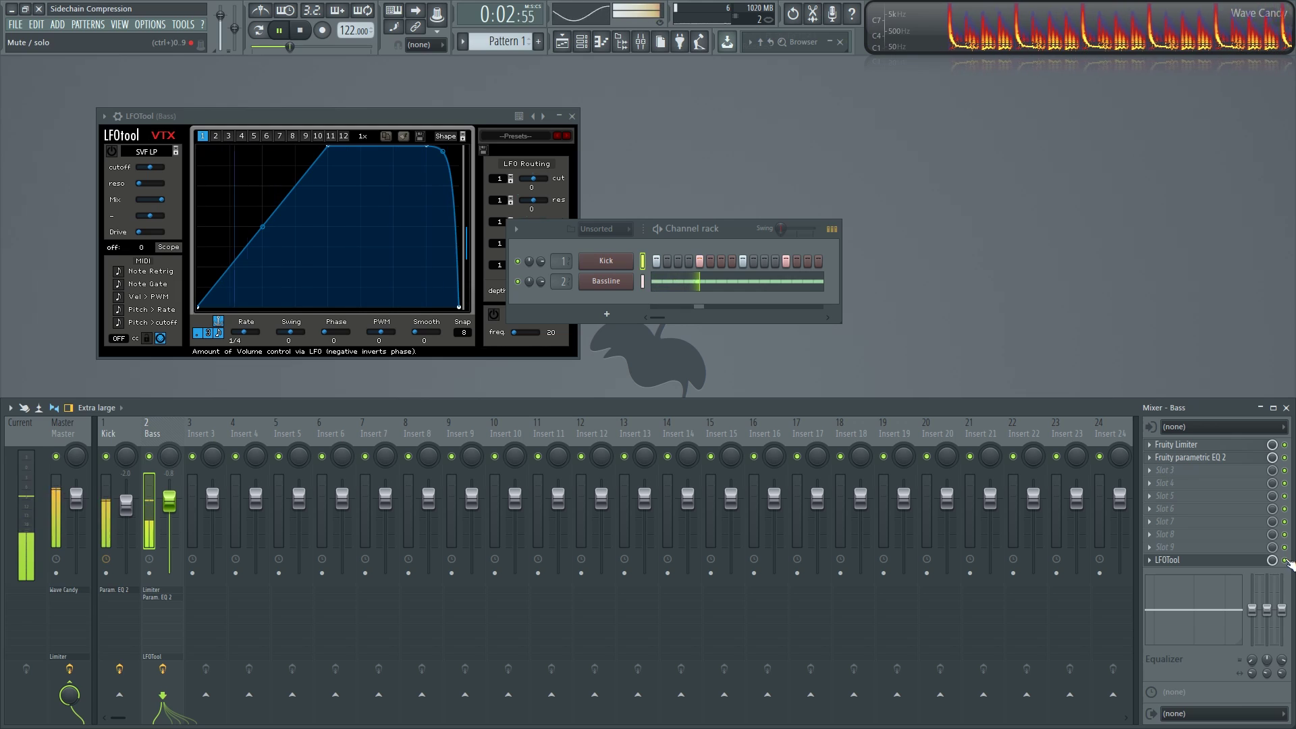
pyautogui.click(1285, 559)
pyautogui.press('space')
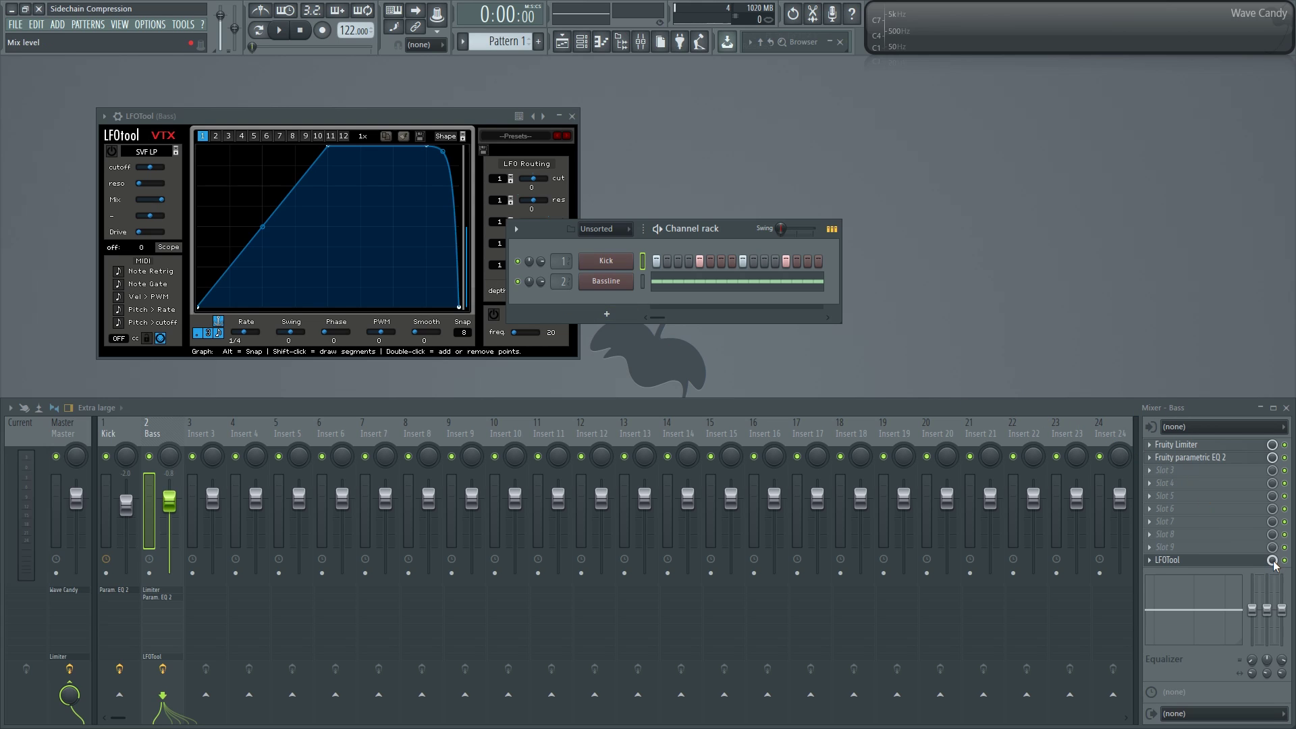
# Step: Try adjusting the mix level of LFOTool in slot 10 of the Bass track
pyautogui.moveTo(1273, 560); pyautogui.dragTo(1274, 564)
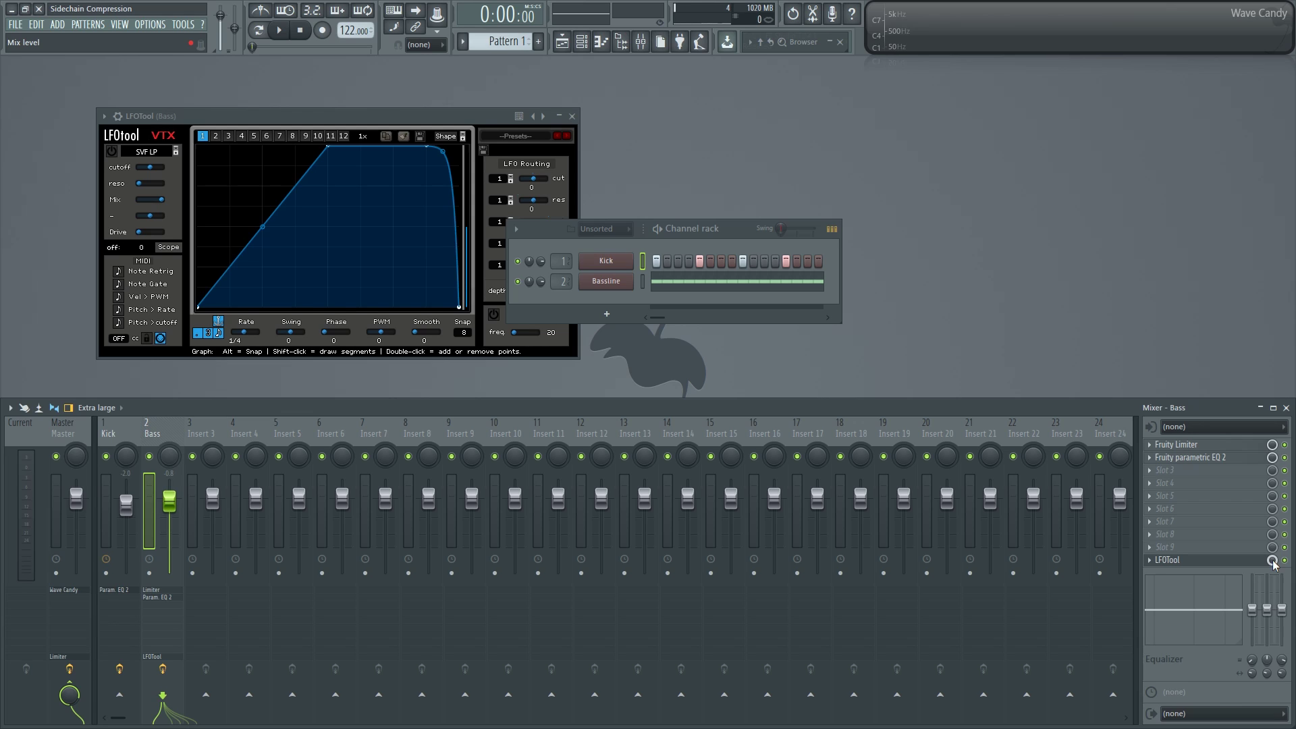
pyautogui.moveTo(1272, 560); pyautogui.dragTo(1275, 562)
pyautogui.moveTo(1274, 563); pyautogui.dragTo(1275, 566)
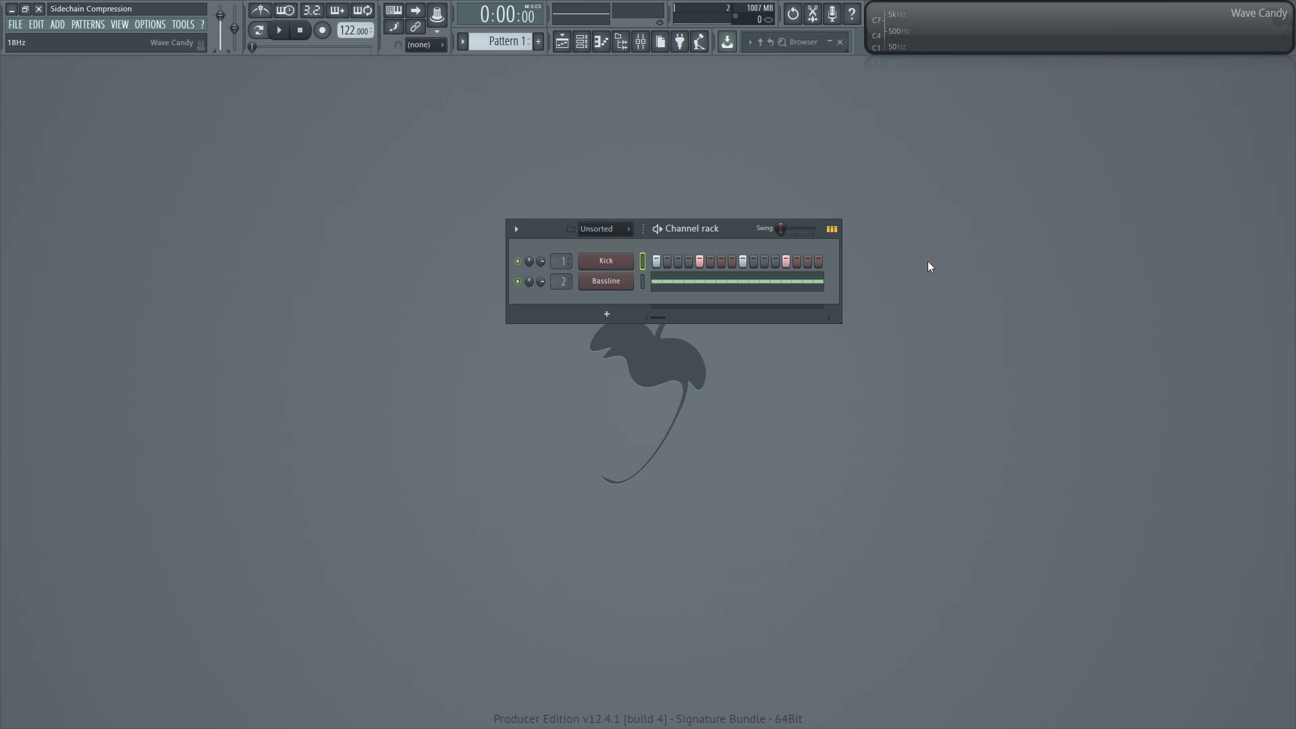
# Step: Show the Mixer and load Fruity Peak Controller into slot 10 of the Kick track
pyautogui.press('F9')
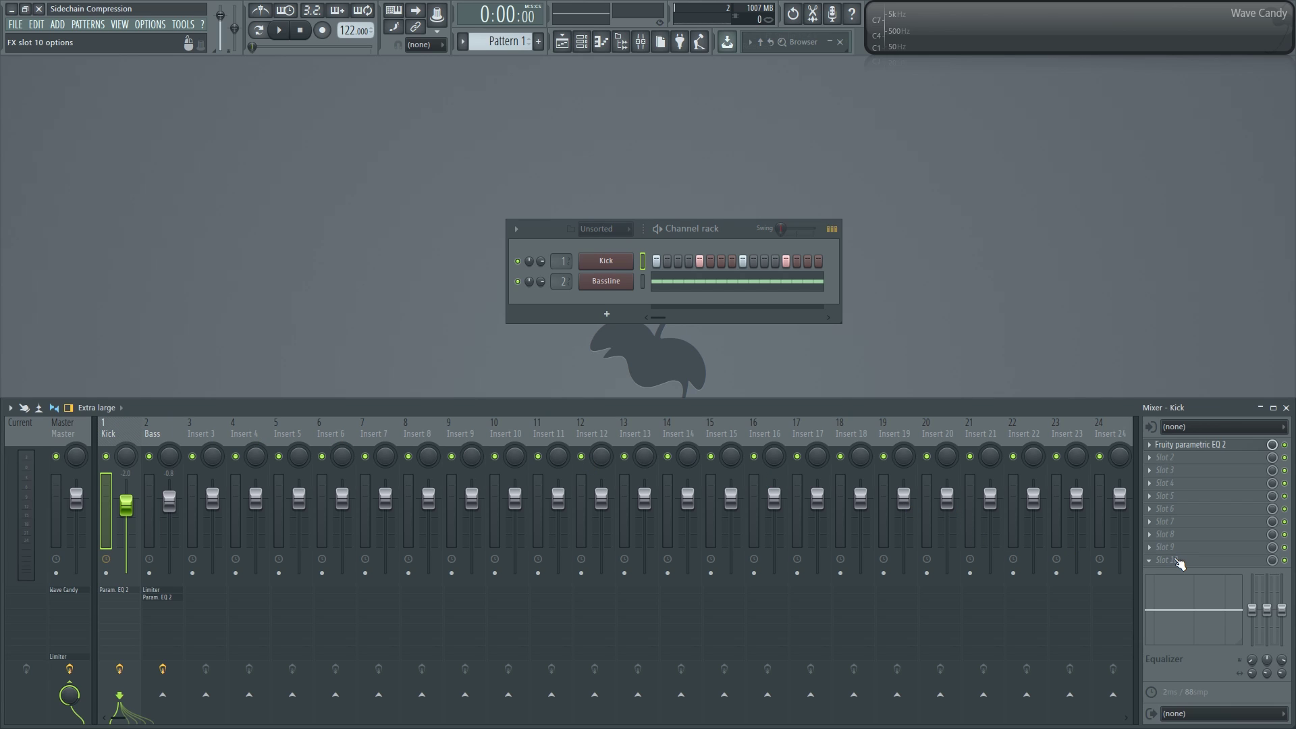
pyautogui.click(1179, 563)
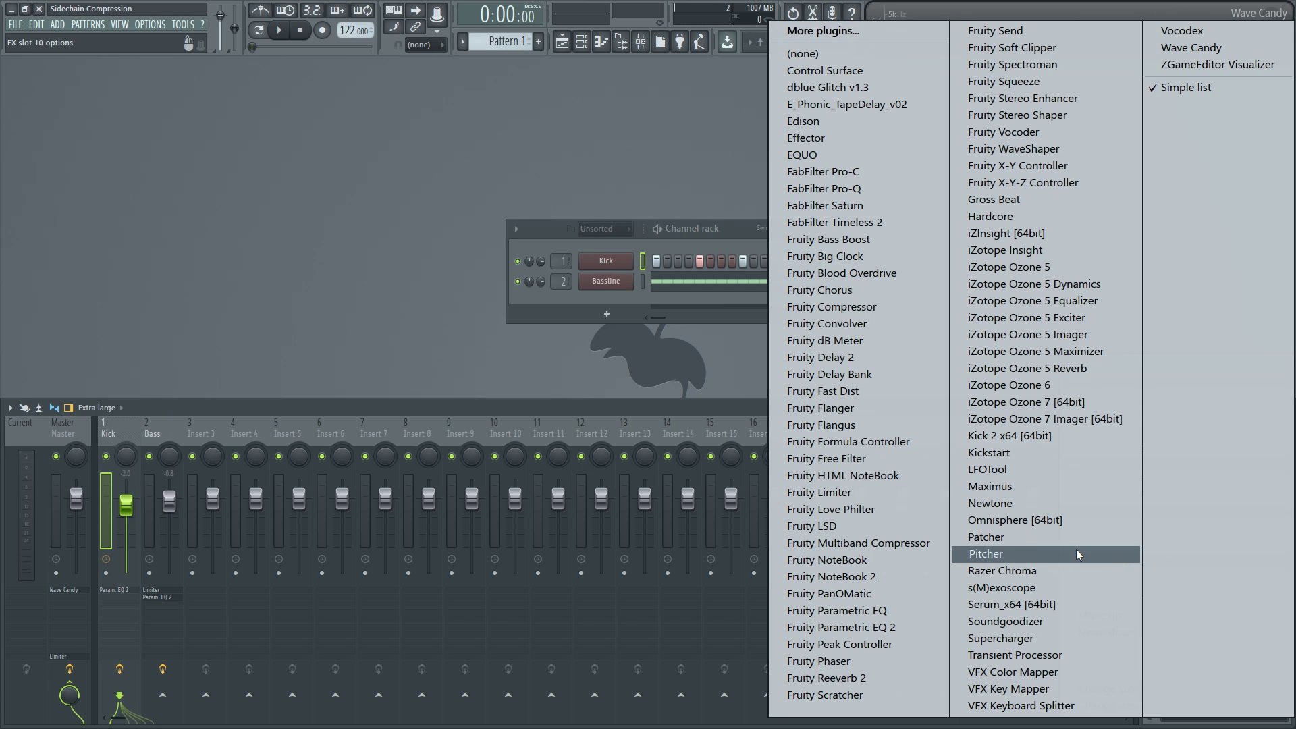
pyautogui.click(871, 644)
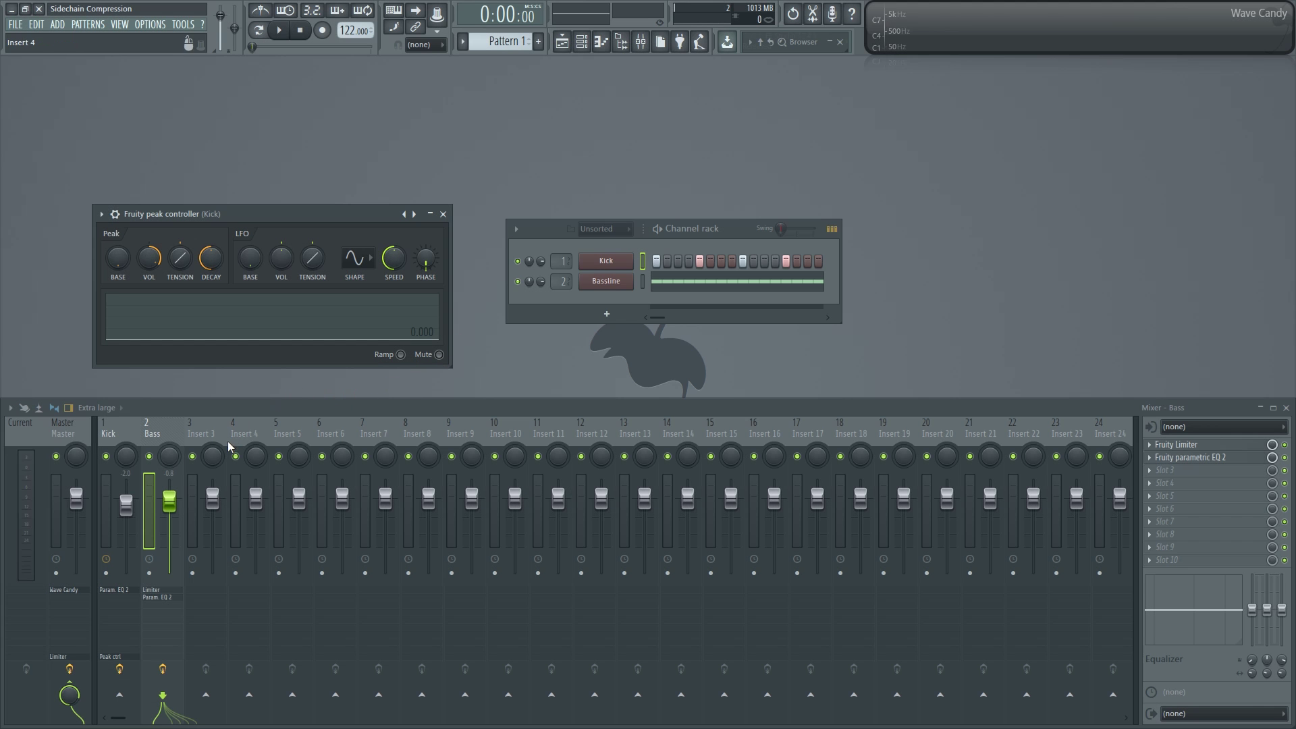
# Step: Link the Bass track's volume fader to the internal controller Peak ctrl - Peak with the default Input mapping
pyautogui.rightClick(170, 501)
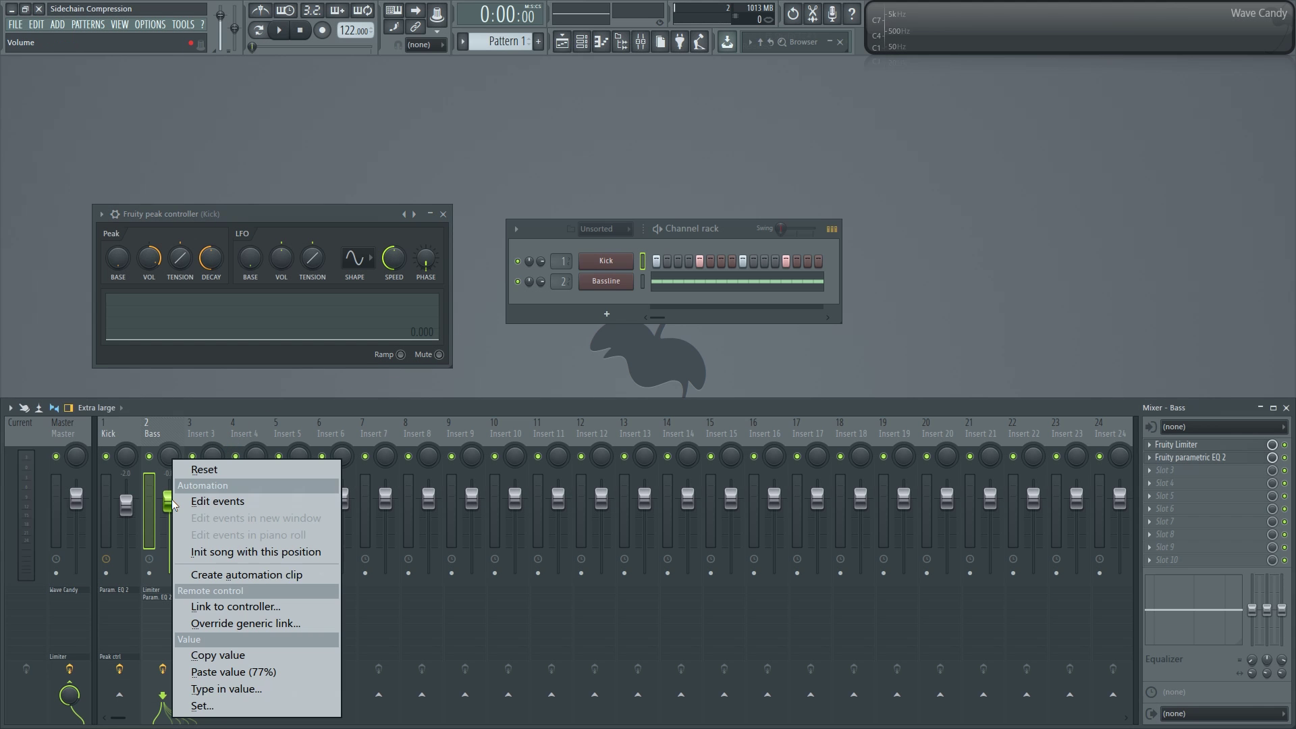
pyautogui.click(273, 613)
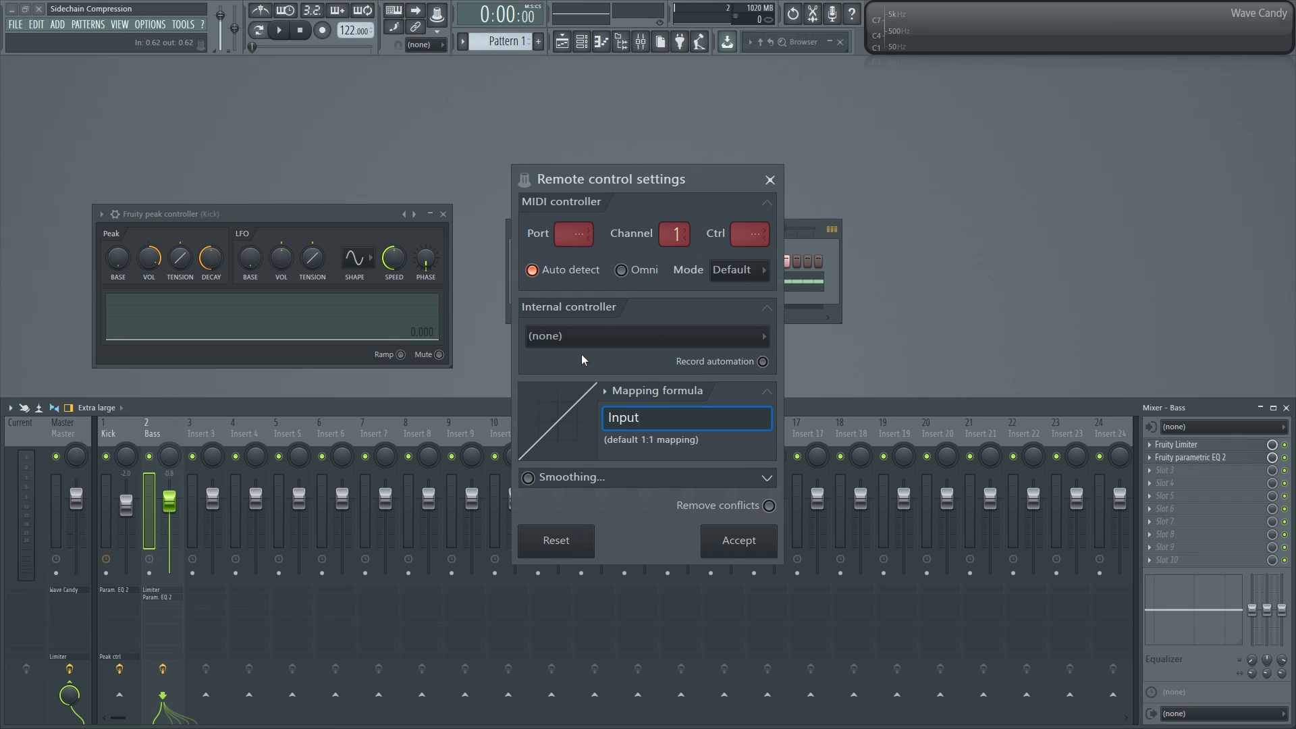
pyautogui.click(605, 336)
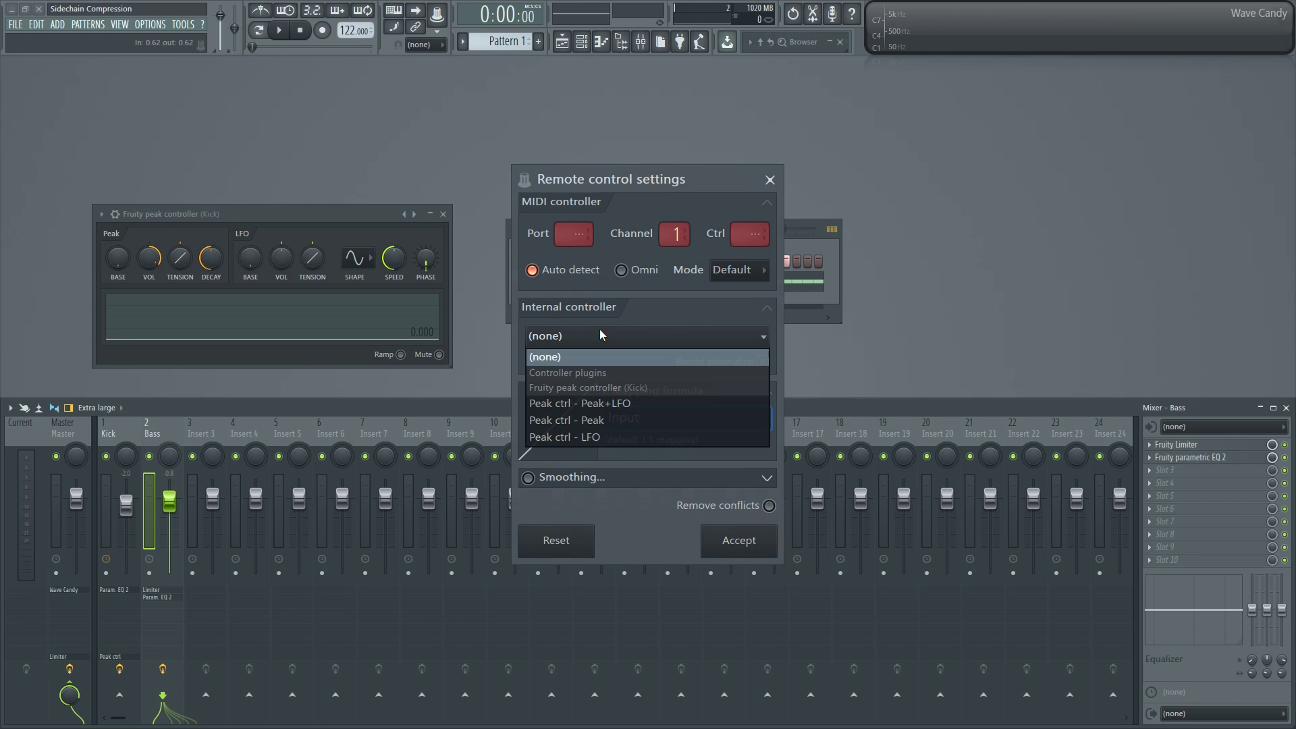
pyautogui.click(598, 427)
pyautogui.click(741, 542)
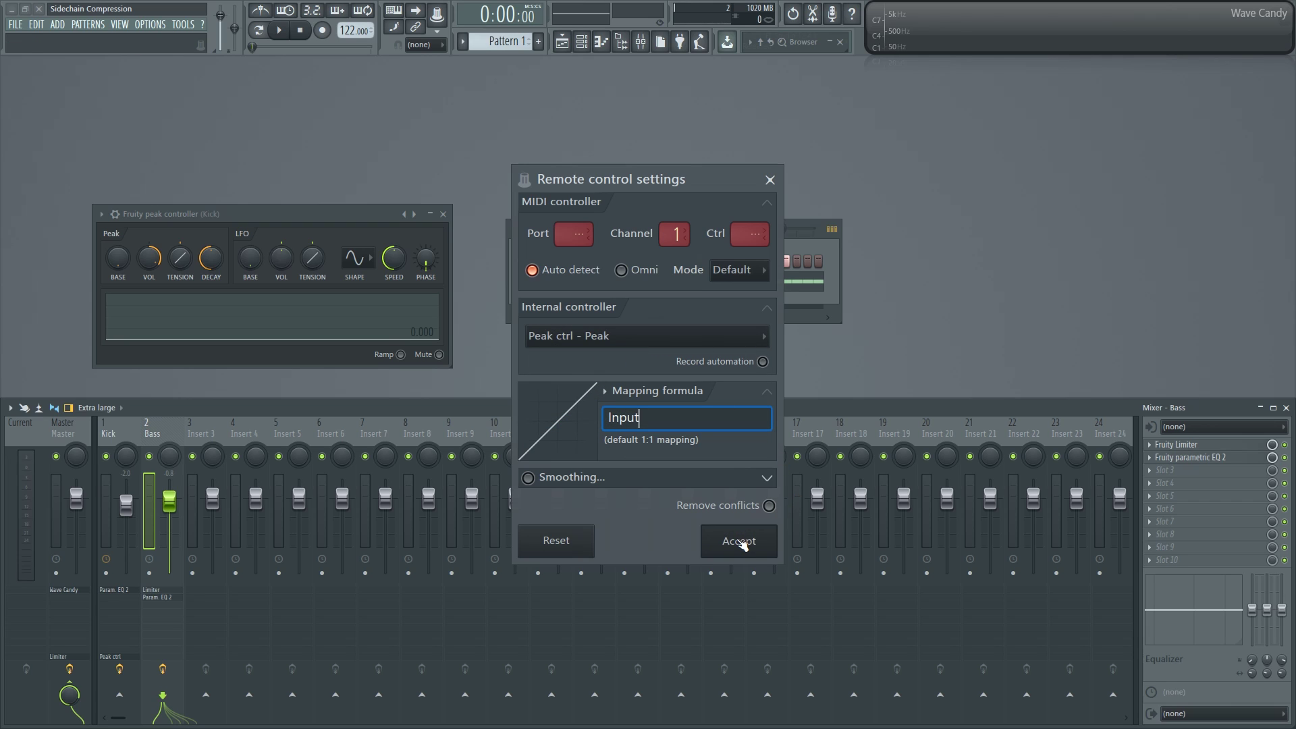
# Step: Play the pattern to check how the Peak Controller moves the Bass track's volume fader
pyautogui.click(265, 212)
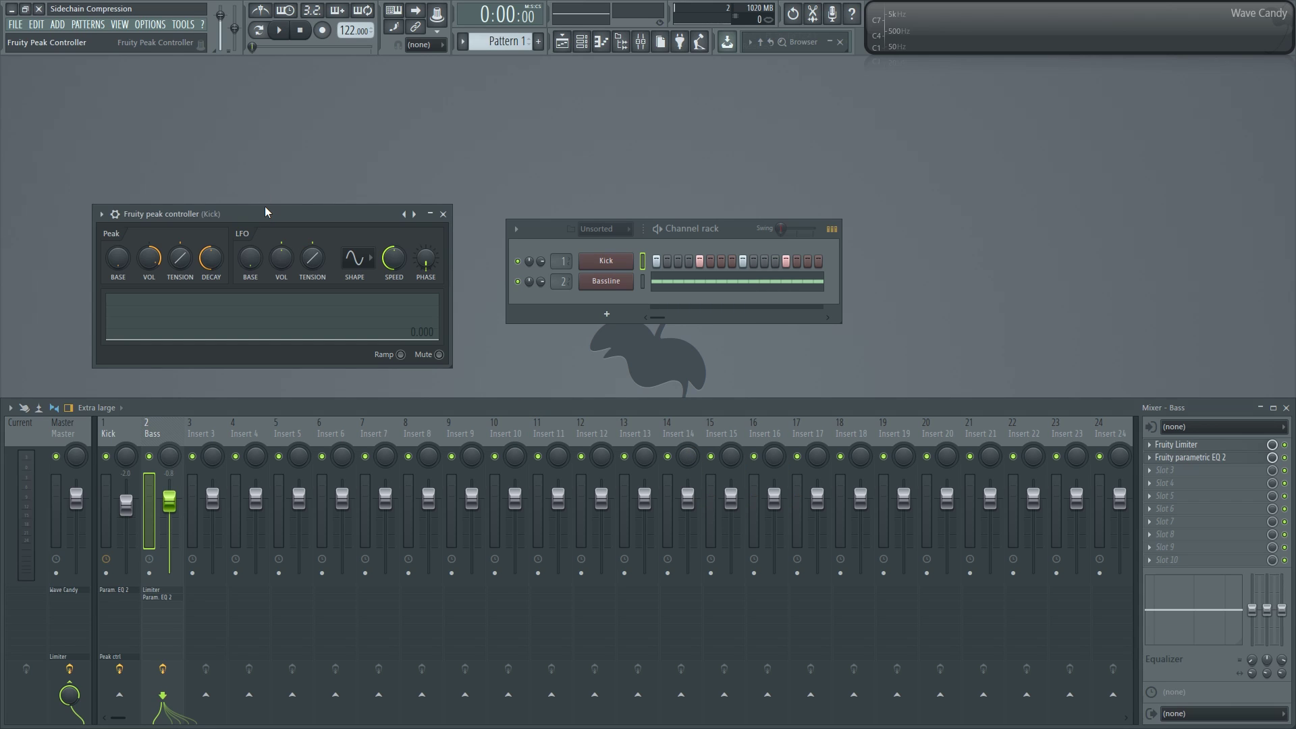
pyautogui.click(736, 230)
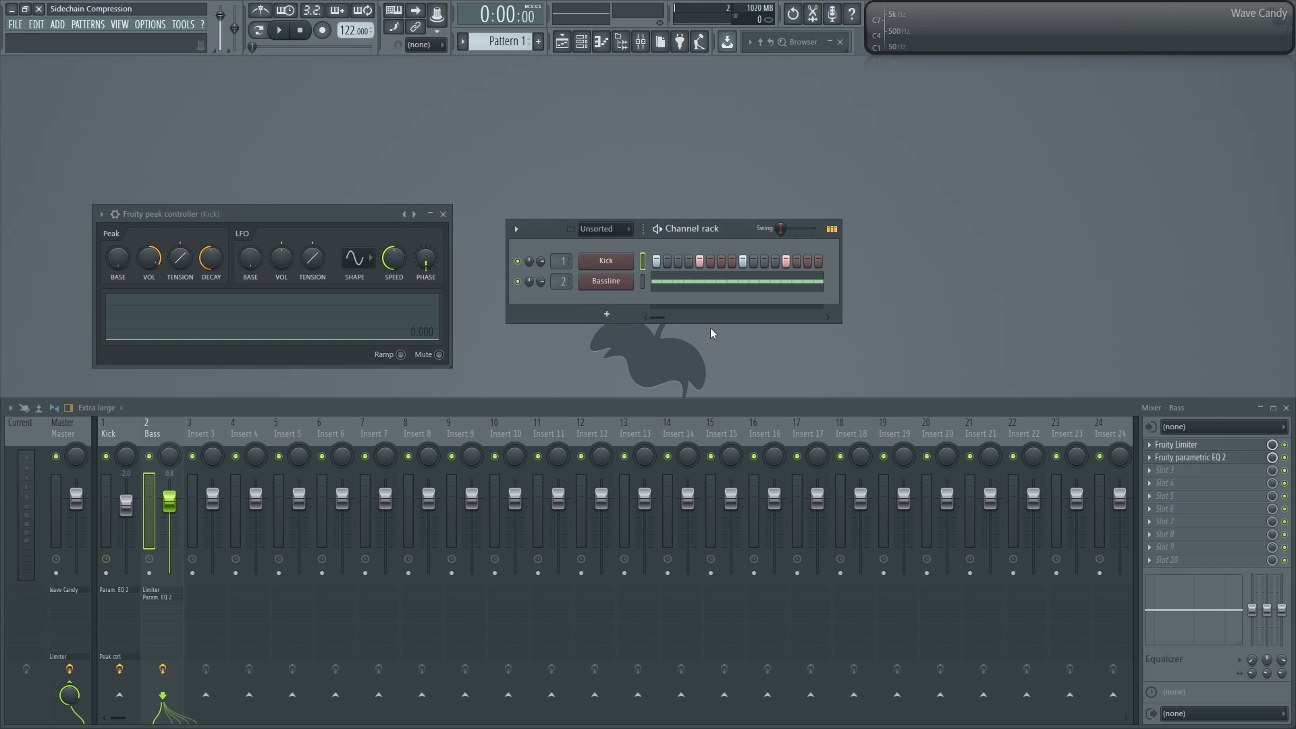
pyautogui.press('space')
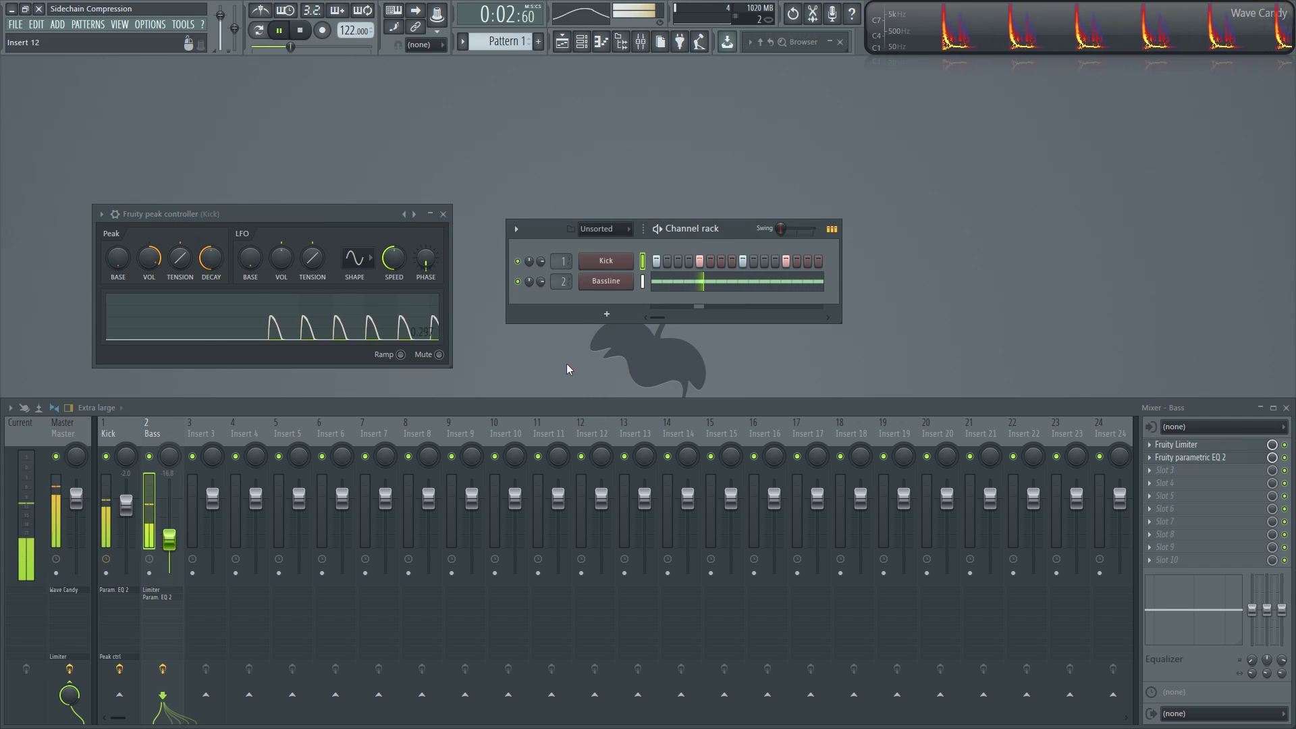
pyautogui.press('space')
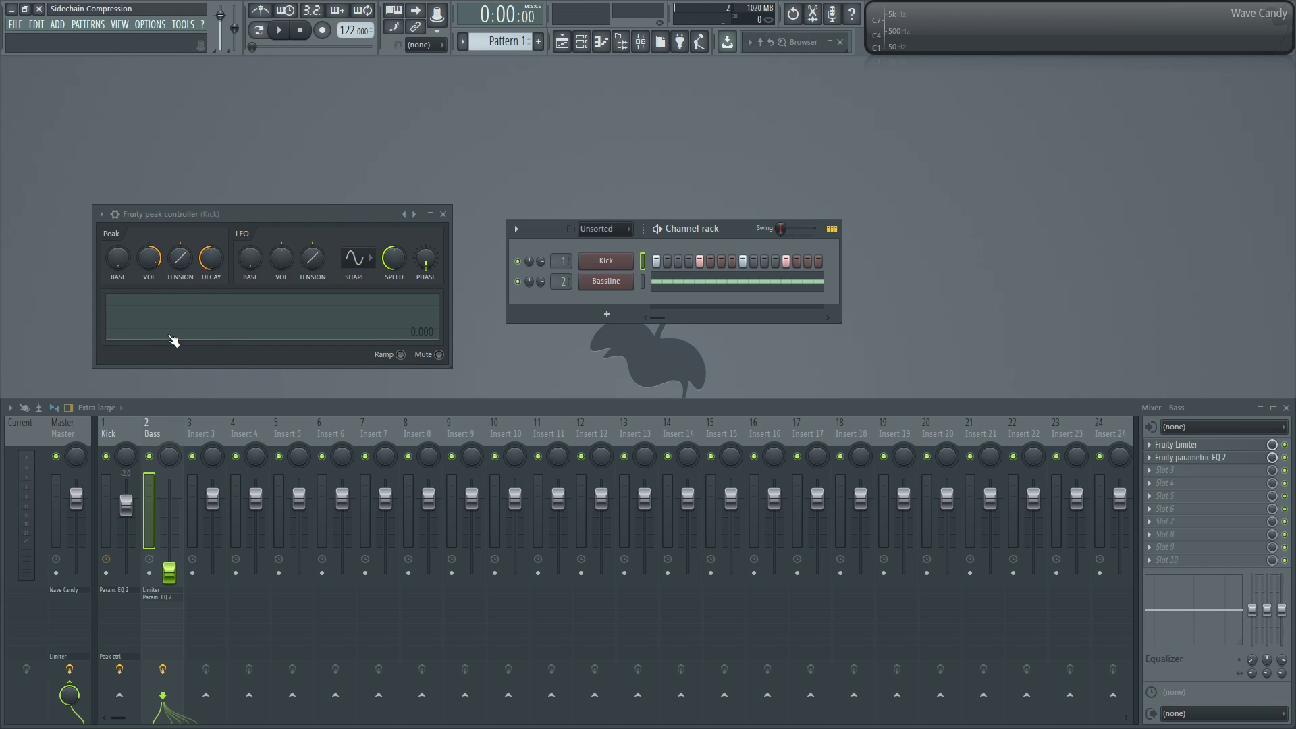
# Step: Raise the Peak Controller's peak Base, turn its Volume negative and increase the Tension slightly while the pattern plays
pyautogui.press('space')
pyautogui.moveTo(121, 270); pyautogui.dragTo(149, 326)
pyautogui.moveTo(179, 258); pyautogui.dragTo(179, 253)
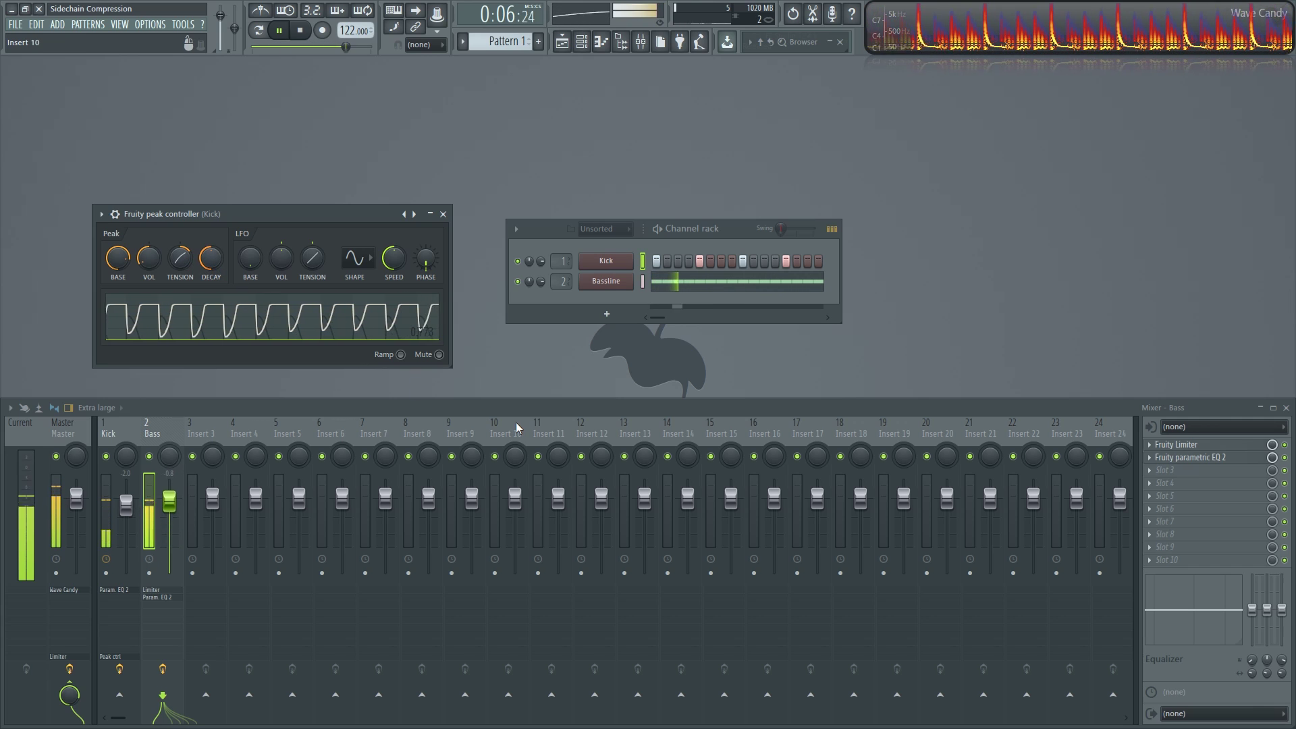
pyautogui.press('space')
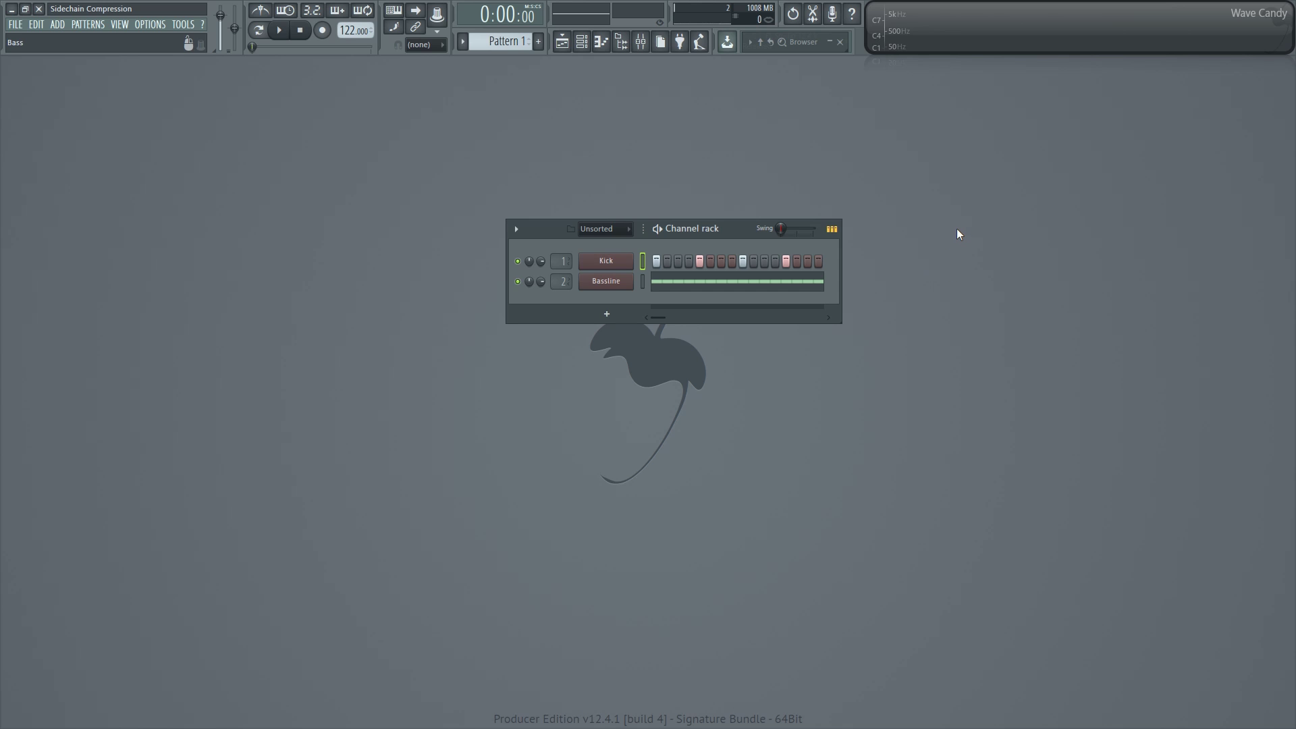
# Step: Show the Mixer and load Fruity Limiter into slot 10 of the Bass track
pyautogui.press('F9')
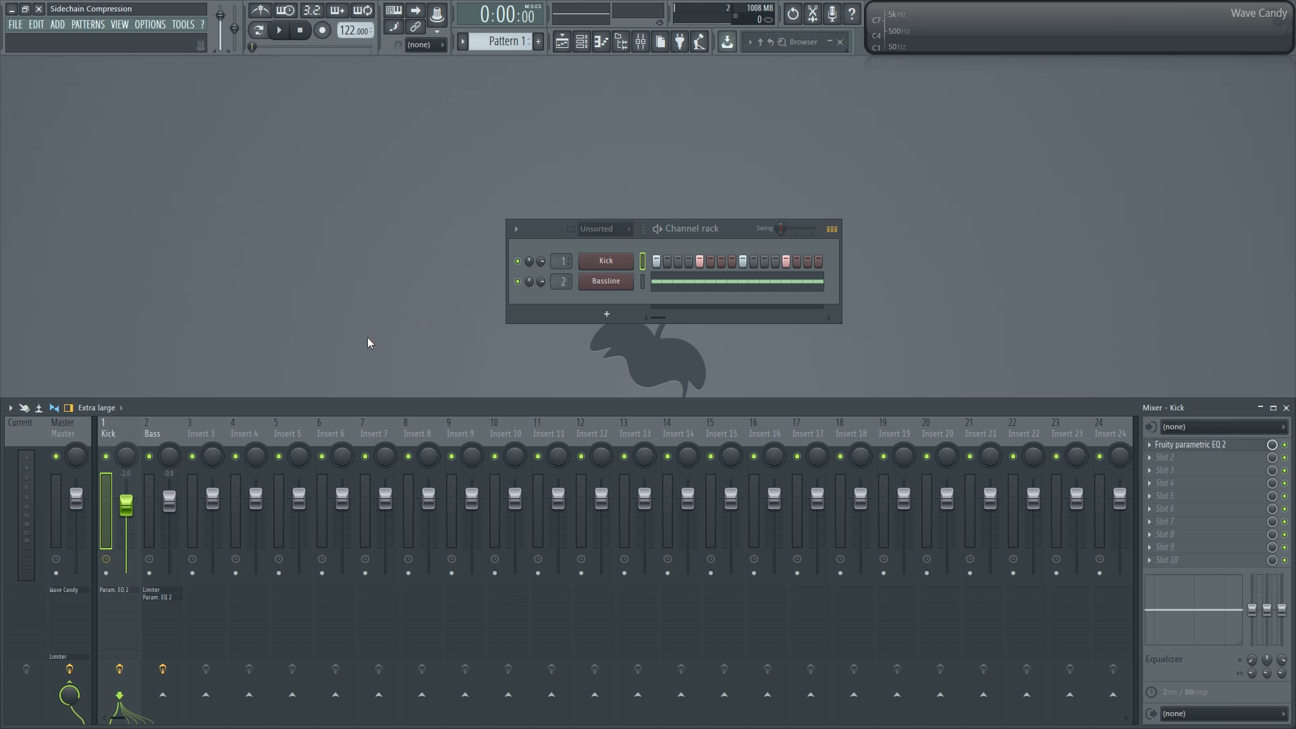
pyautogui.click(163, 432)
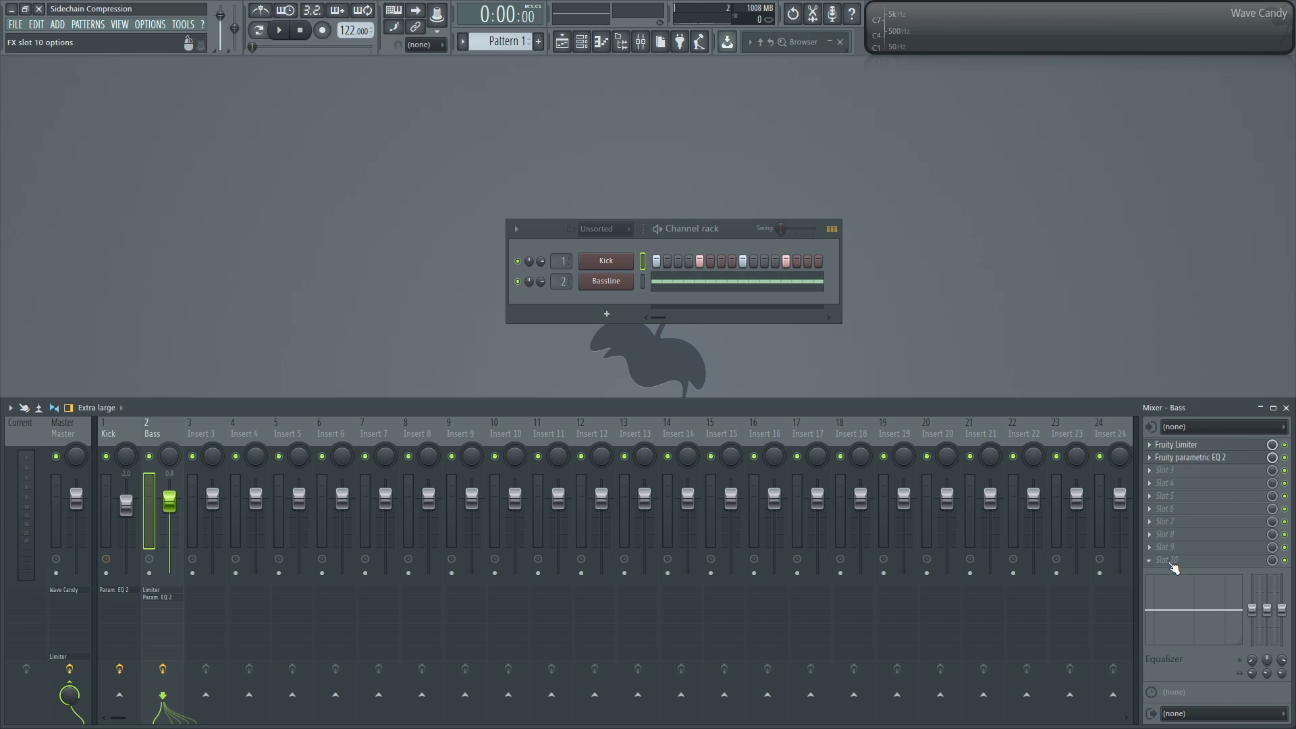
pyautogui.click(1169, 563)
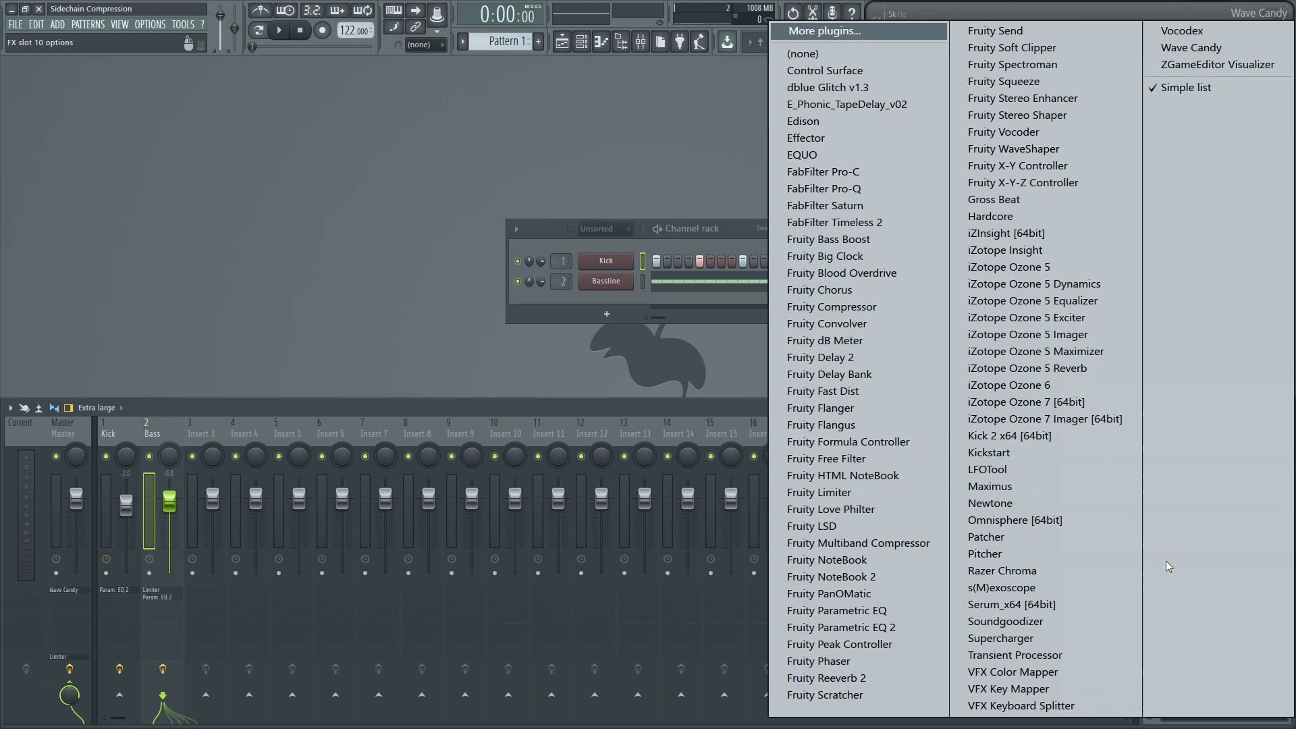
pyautogui.click(880, 497)
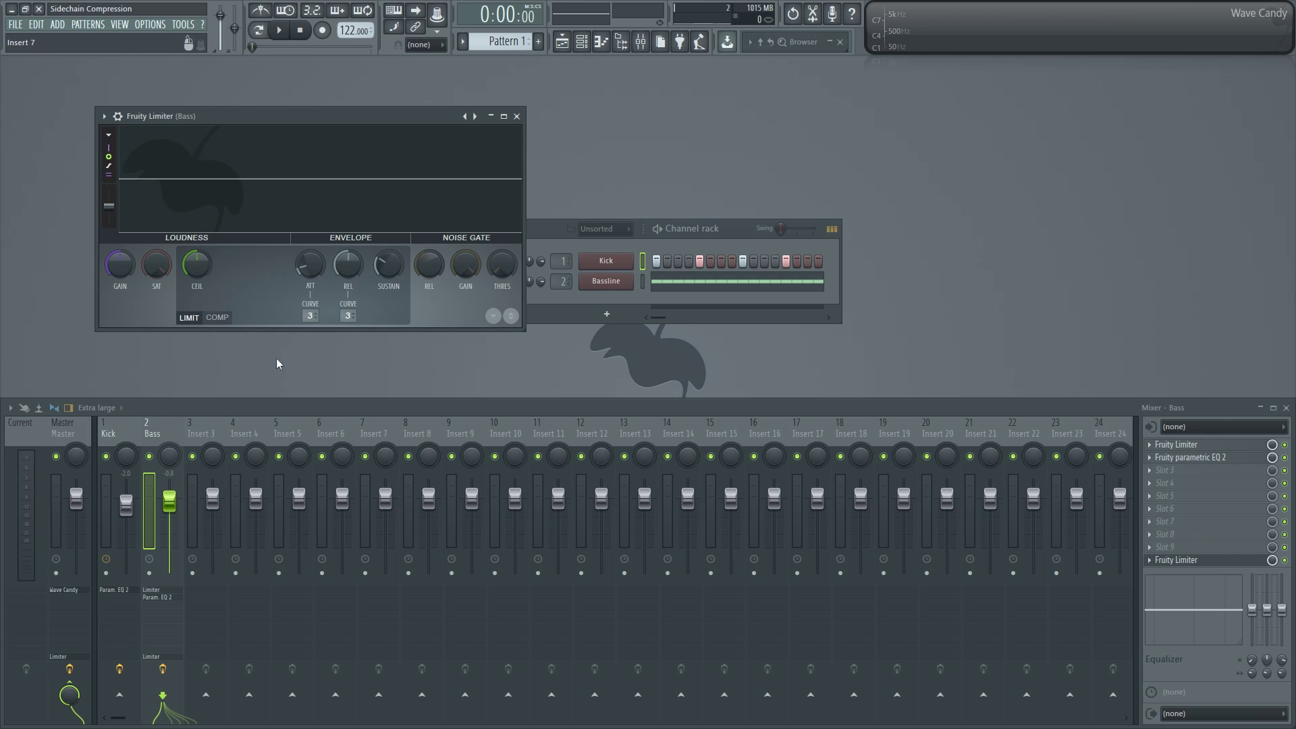
# Step: Switch Fruity Limiter to COMP mode and, during playback, set the threshold to about -31.5 dB and the ratio to 3.0:1
pyautogui.click(217, 318)
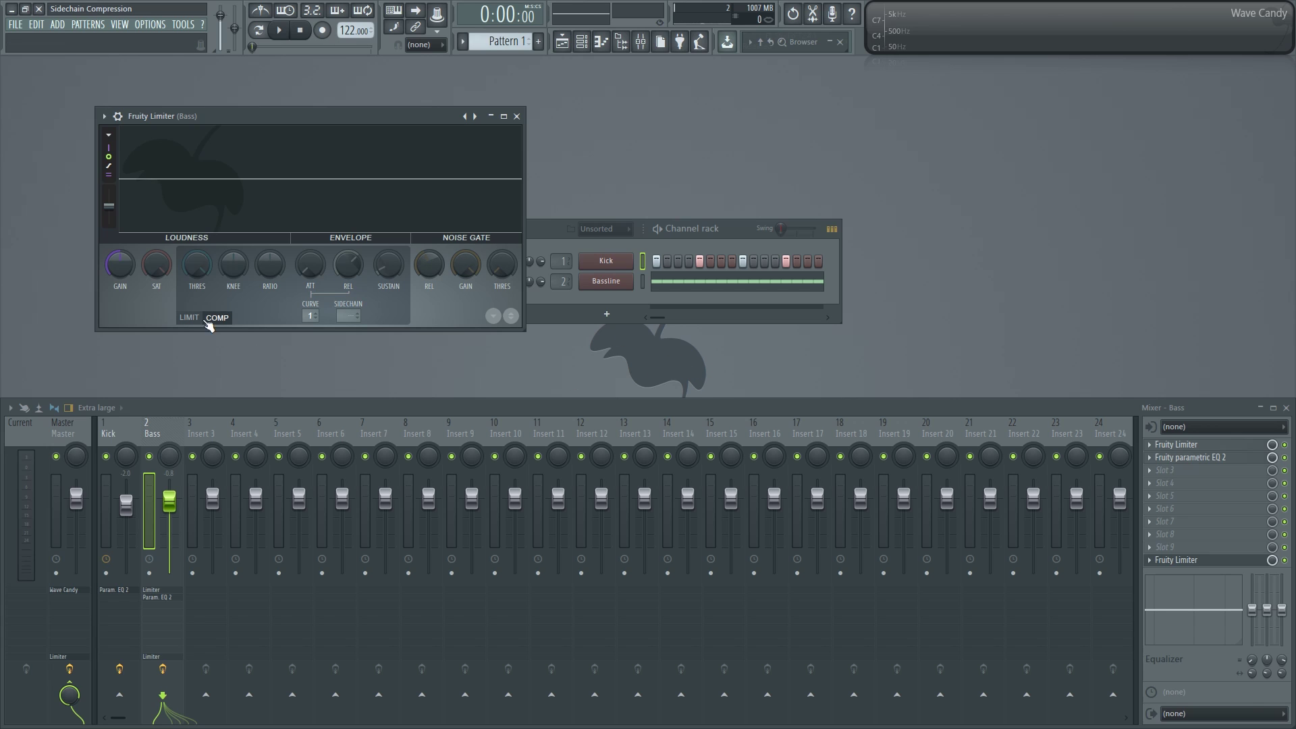
pyautogui.press('space')
pyautogui.moveTo(196, 264); pyautogui.dragTo(196, 297)
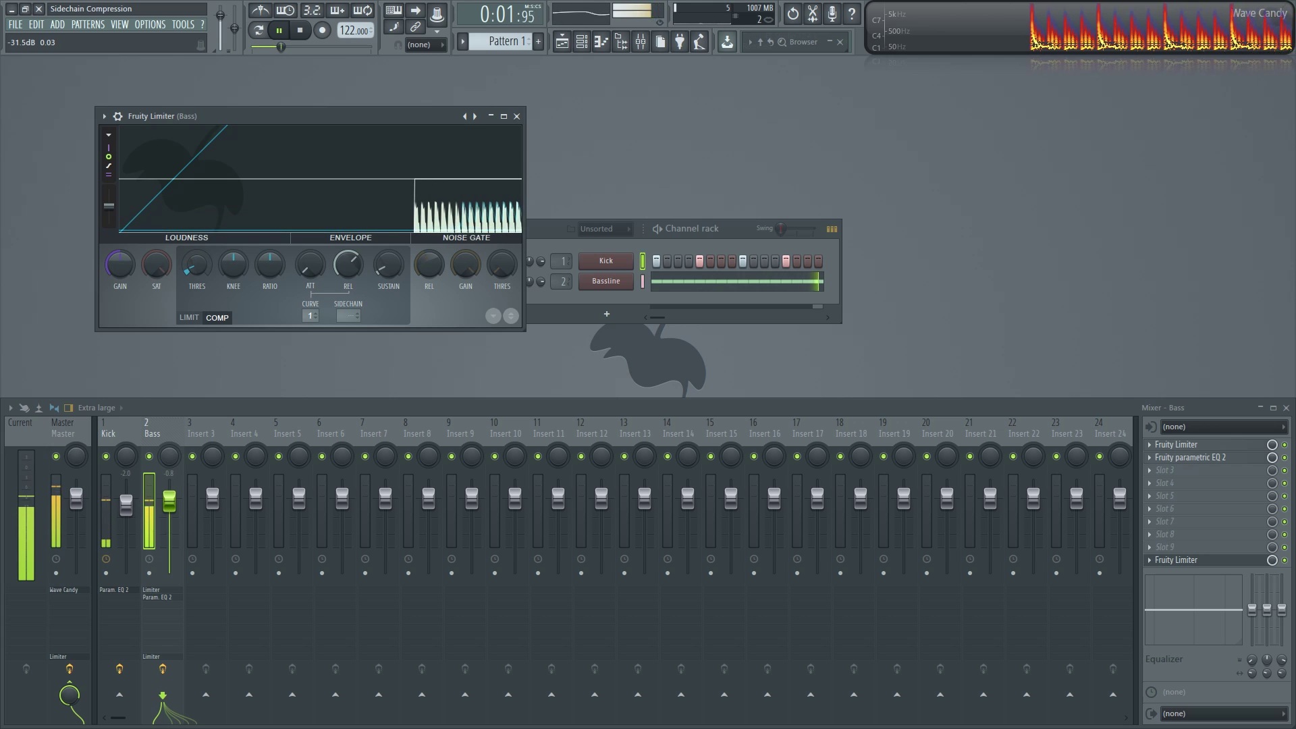
pyautogui.moveTo(269, 265); pyautogui.dragTo(270, 239)
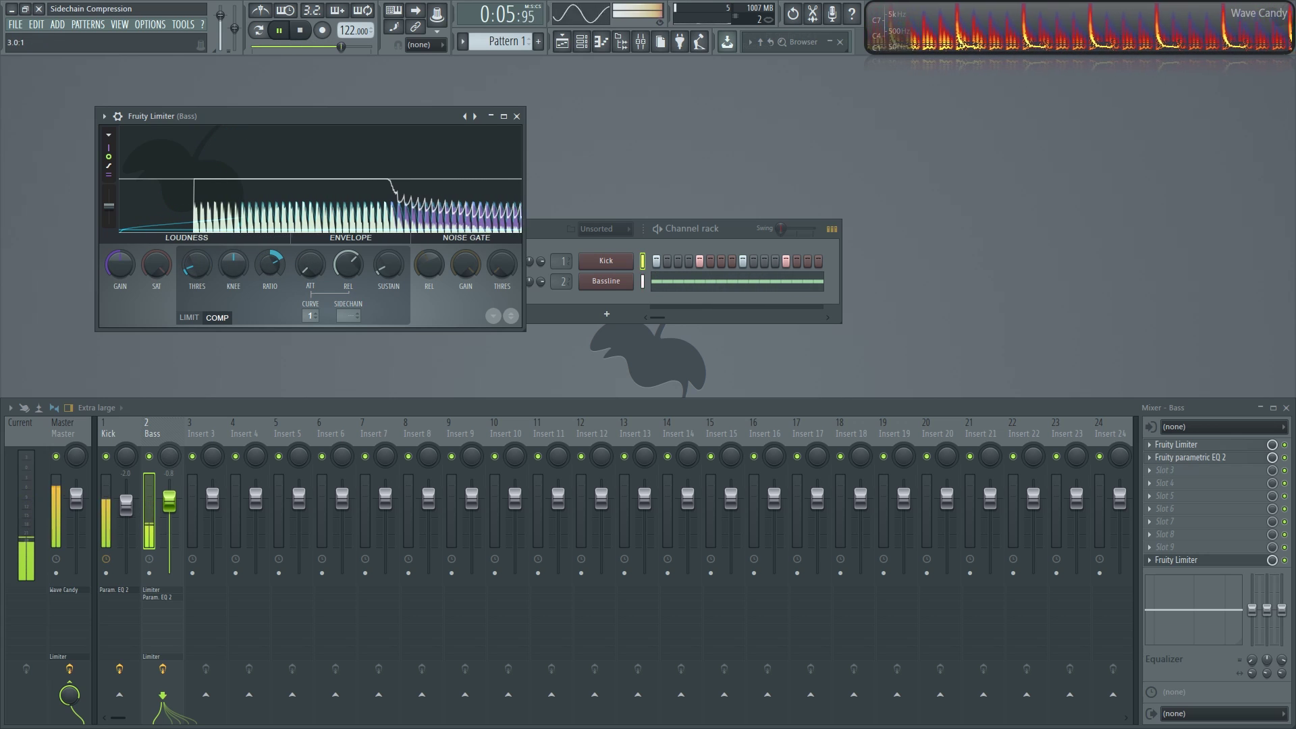
pyautogui.press('space')
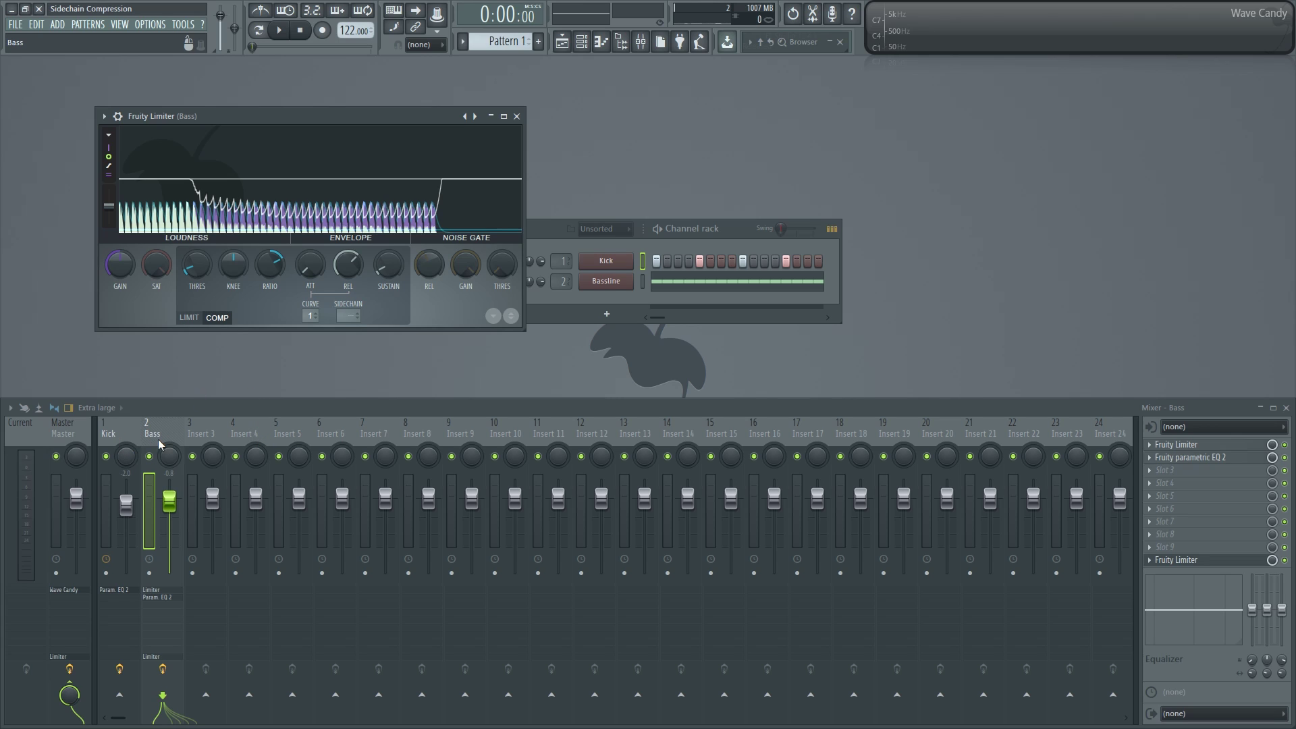
# Step: Route the Kick mixer track to the Bass track as a sidechain signal
pyautogui.click(115, 433)
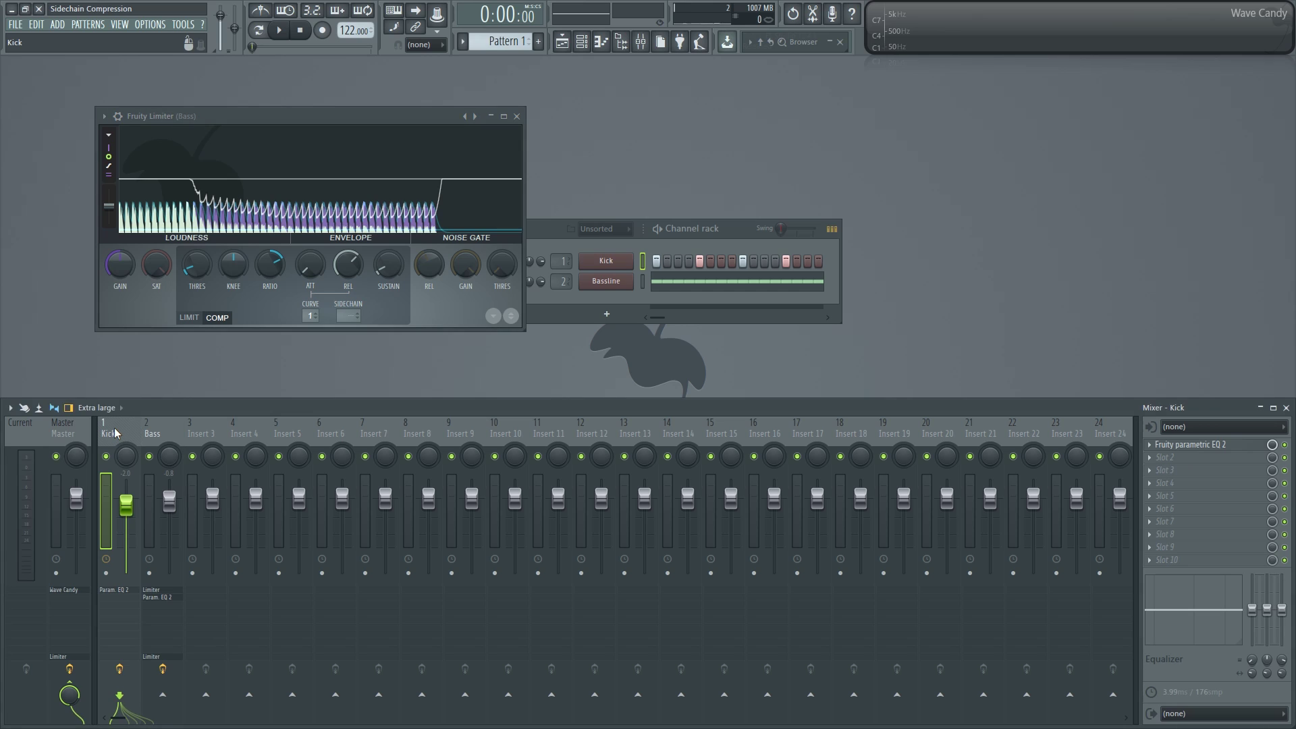
pyautogui.click(164, 700)
pyautogui.click(163, 698)
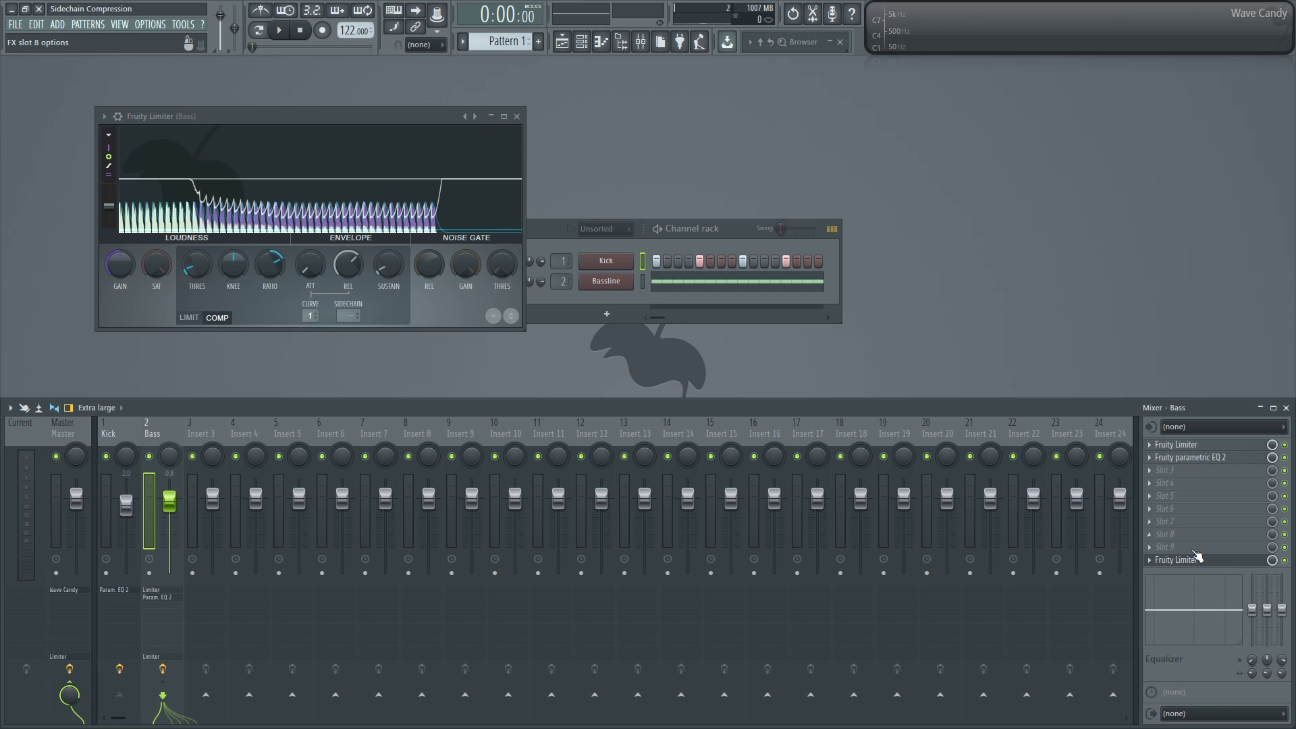
# Step: Reopen the Bass track's Fruity Limiter in slot 10 and choose Kick as its sidechain input
pyautogui.click(1196, 557)
pyautogui.click(1197, 557)
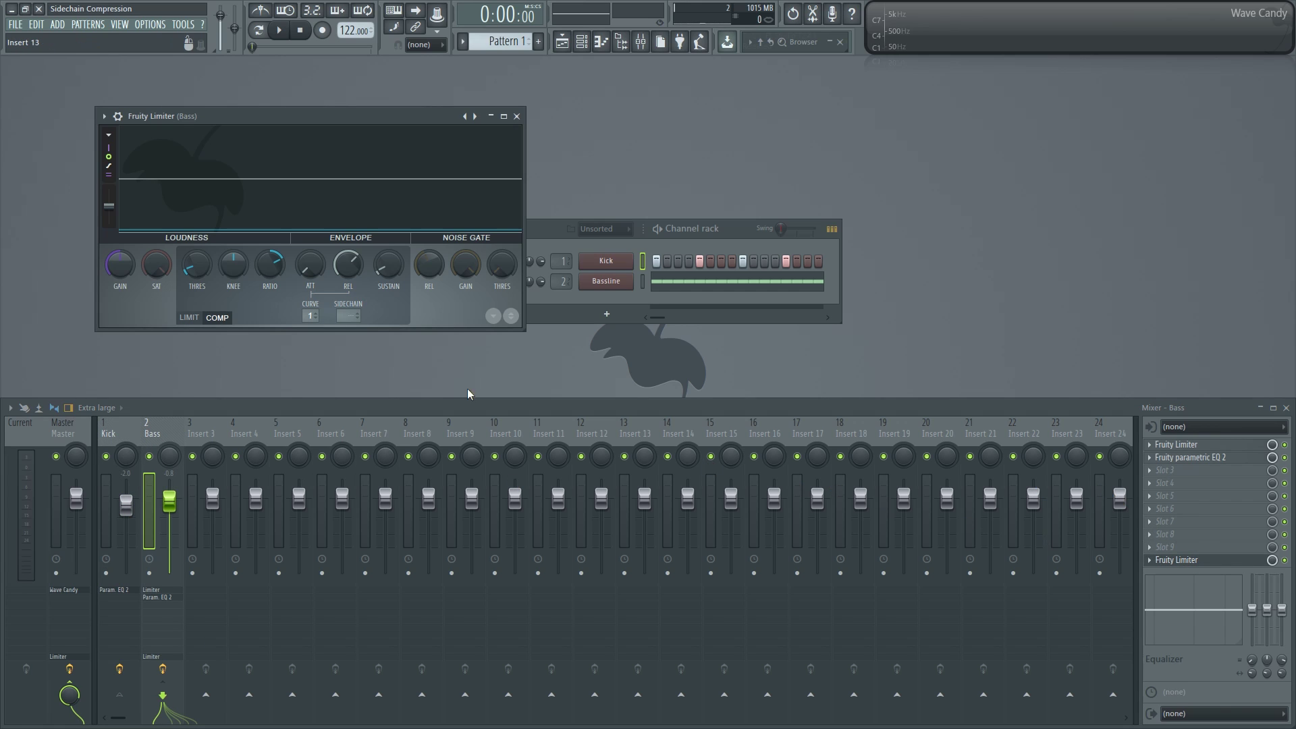
pyautogui.click(349, 315)
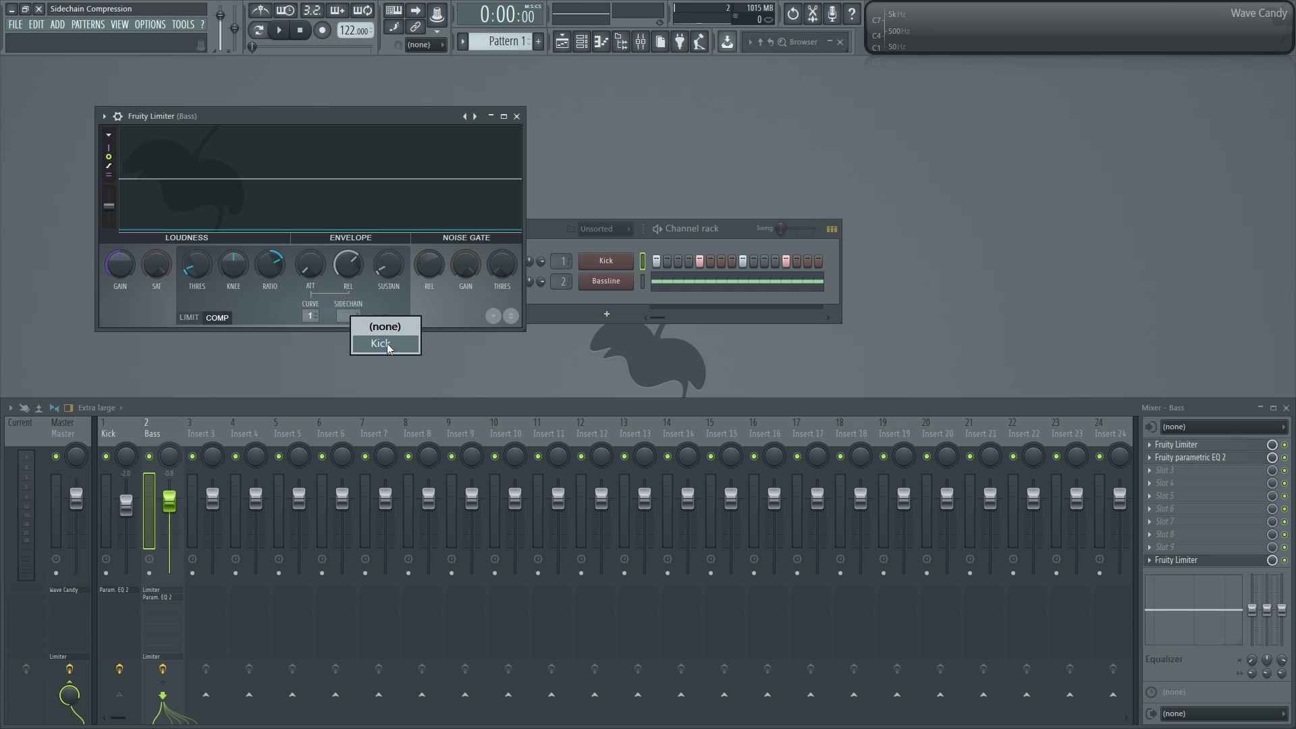
pyautogui.click(390, 346)
pyautogui.click(352, 316)
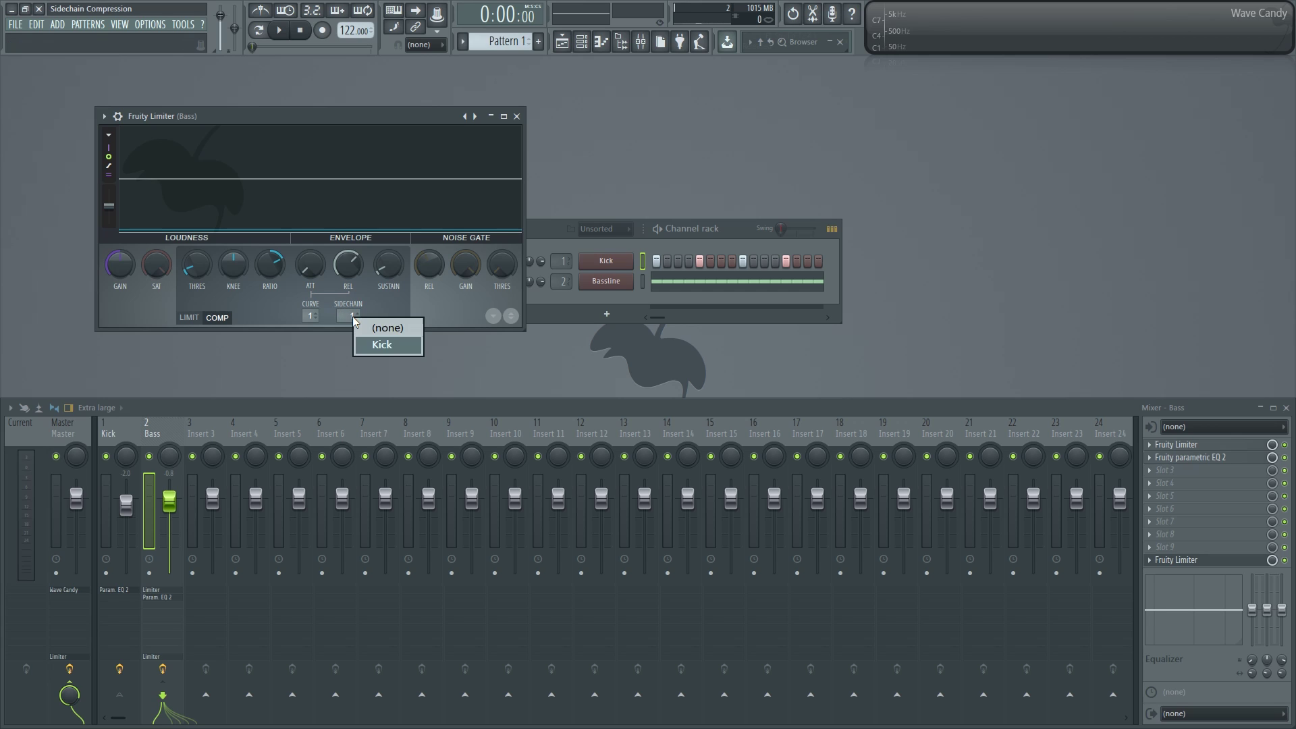
pyautogui.click(384, 345)
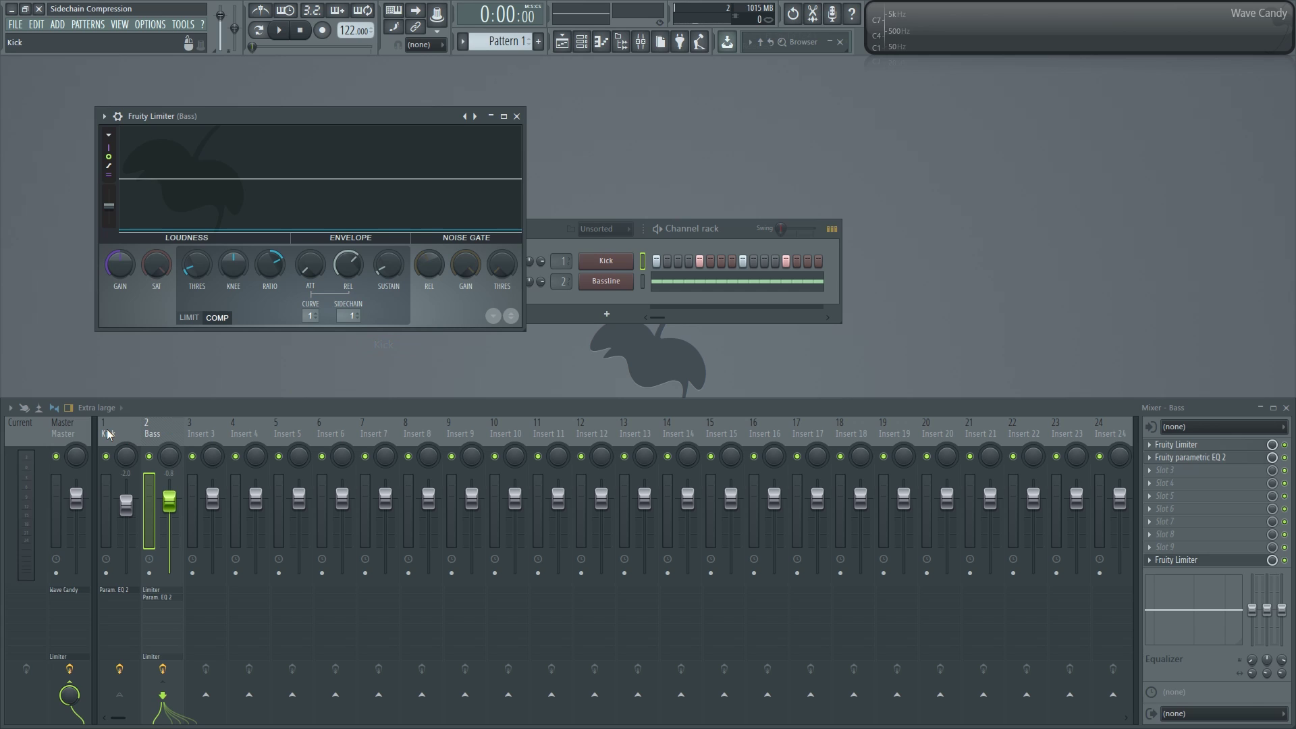
# Step: Disable the send from the Kick track to the Bass track and check the Limiter's available sidechain sources
pyautogui.click(115, 642)
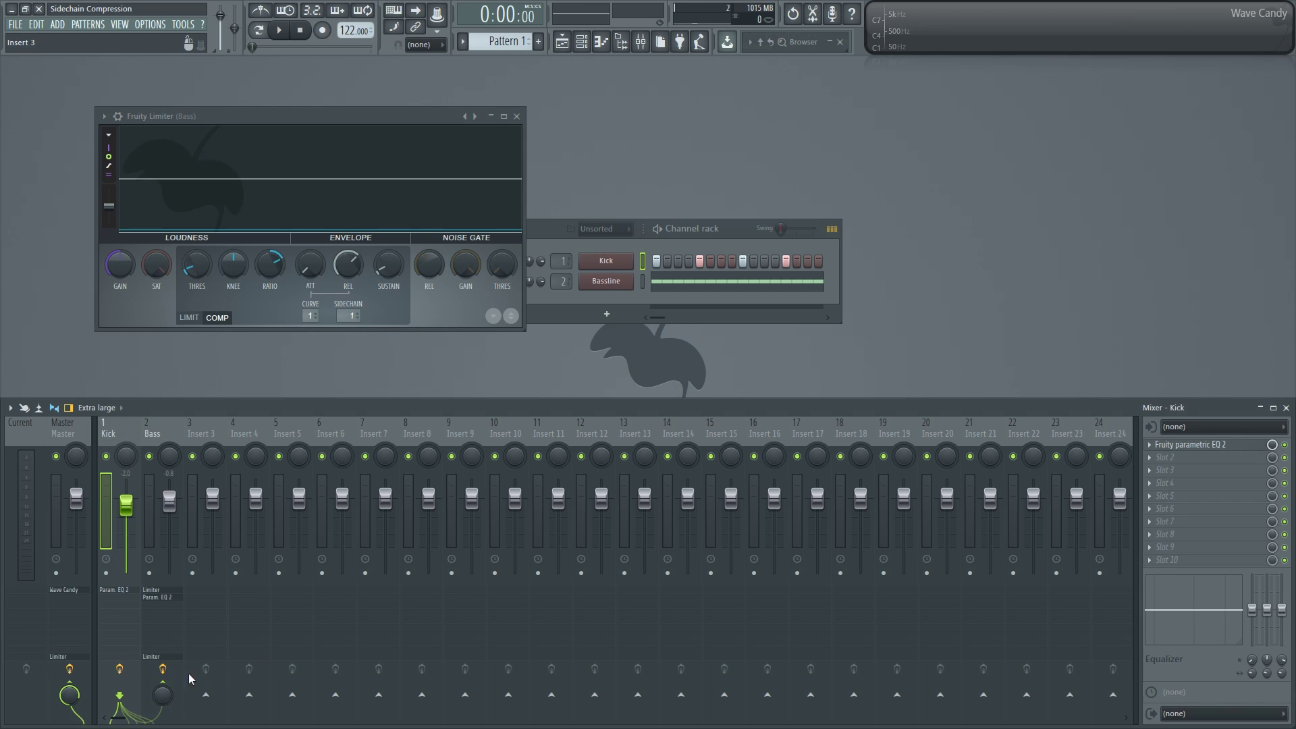
pyautogui.click(167, 687)
pyautogui.click(352, 316)
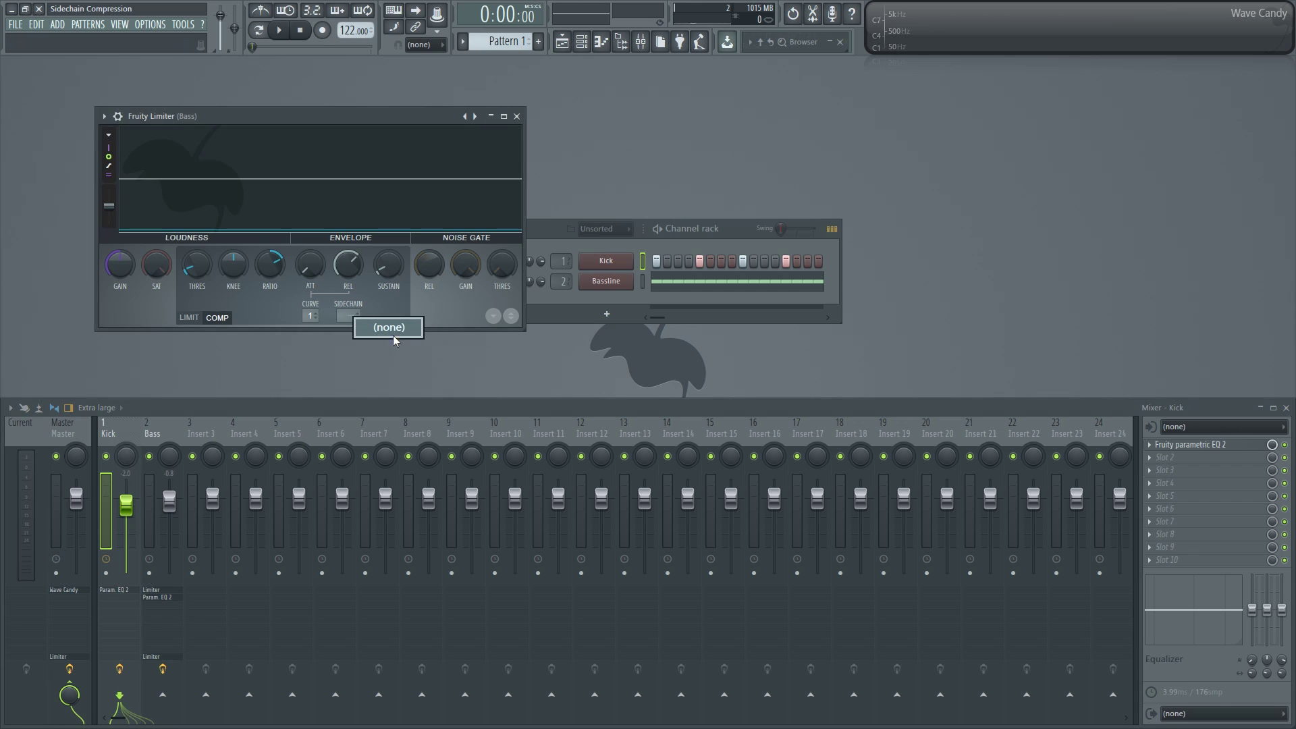
pyautogui.click(397, 311)
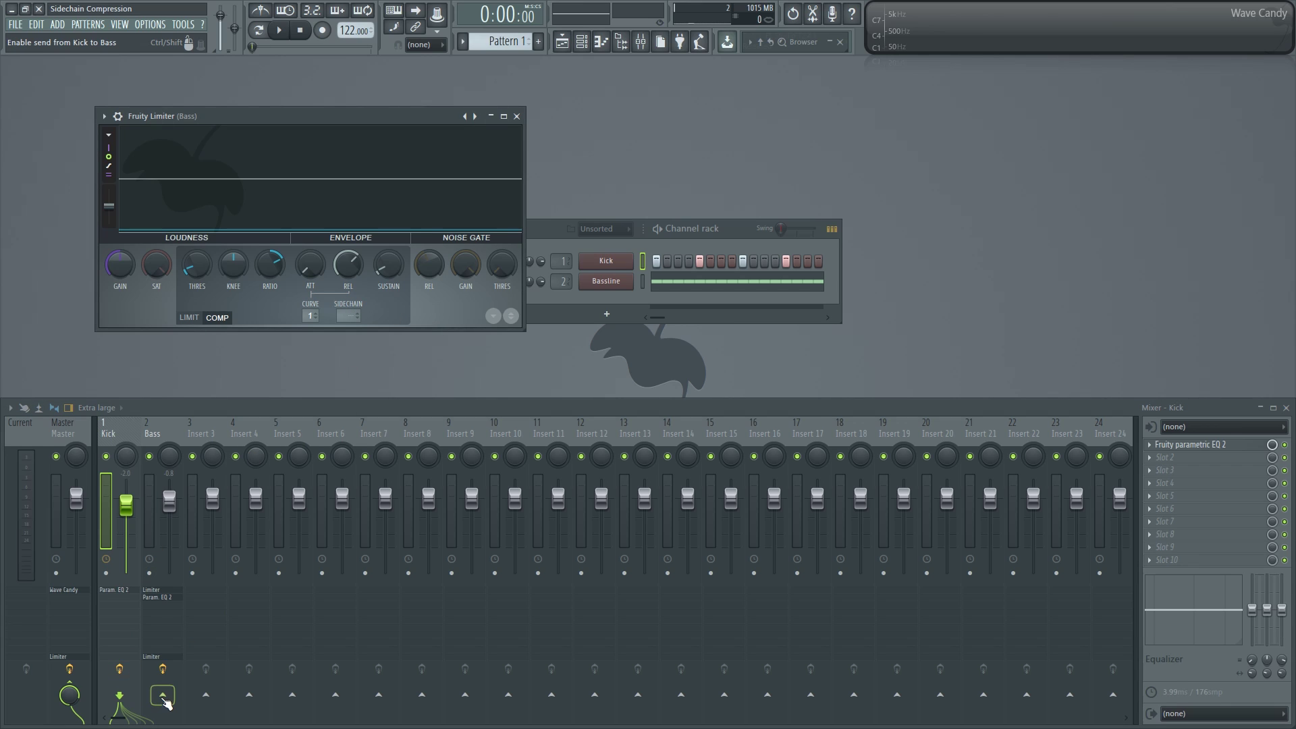
# Step: Enable the send from Kick to Bass again and reselect Kick as Fruity Limiter's sidechain input
pyautogui.click(162, 696)
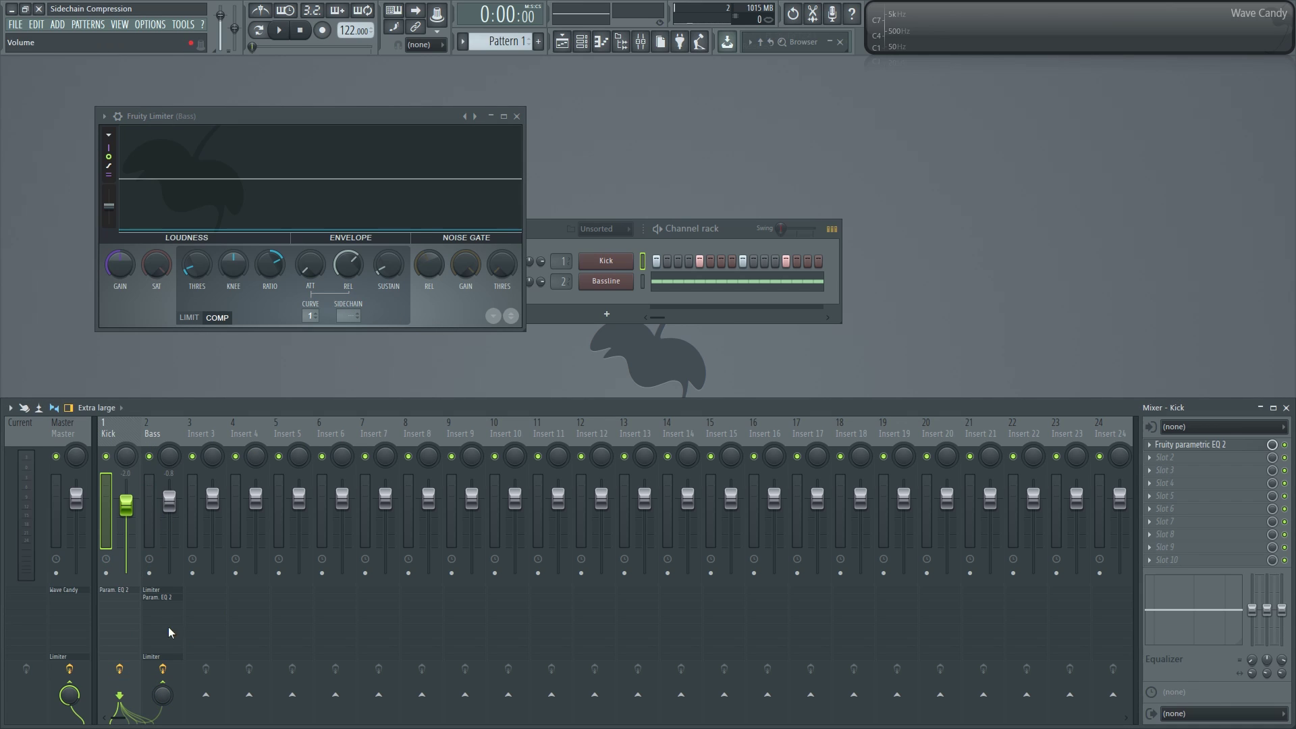
pyautogui.click(348, 316)
pyautogui.click(382, 348)
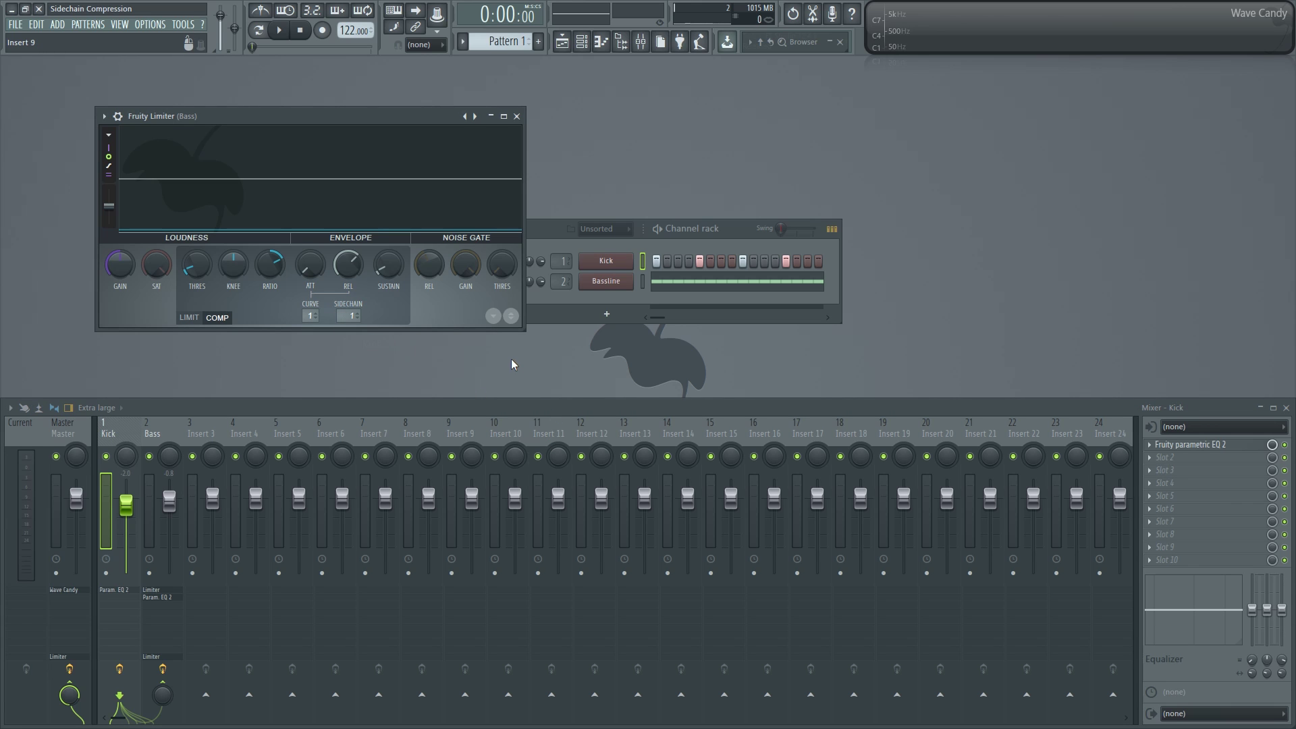
# Step: Select the Bass mixer track and play the pattern to examine how Fruity Limiter ducks the bass under the kick
pyautogui.click(160, 427)
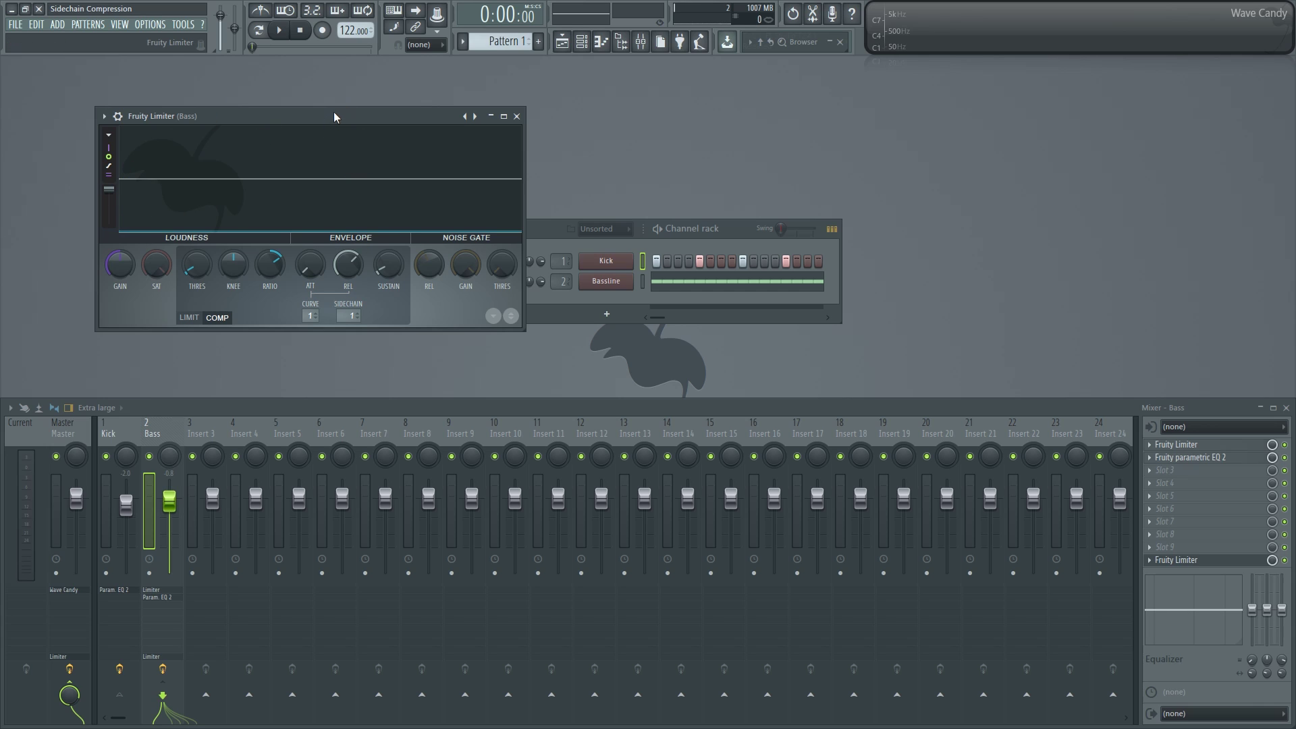
pyautogui.press('space')
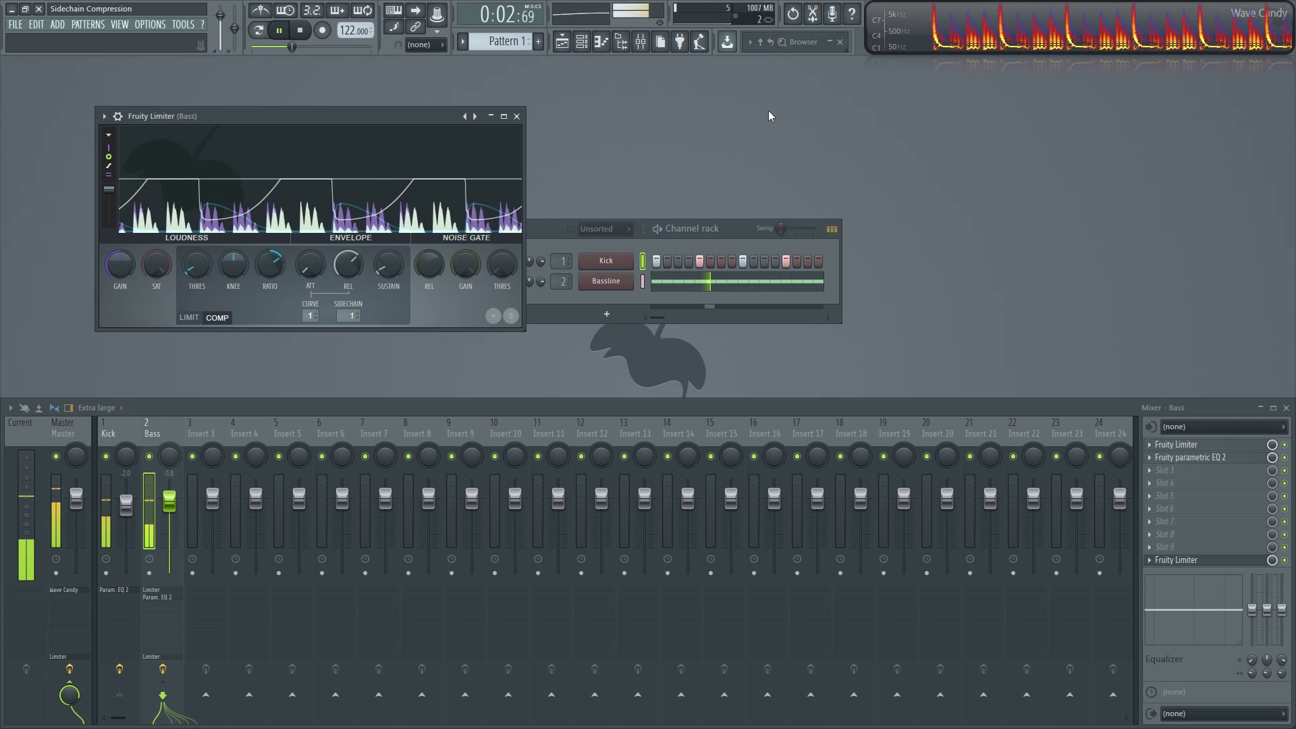
pyautogui.press('space')
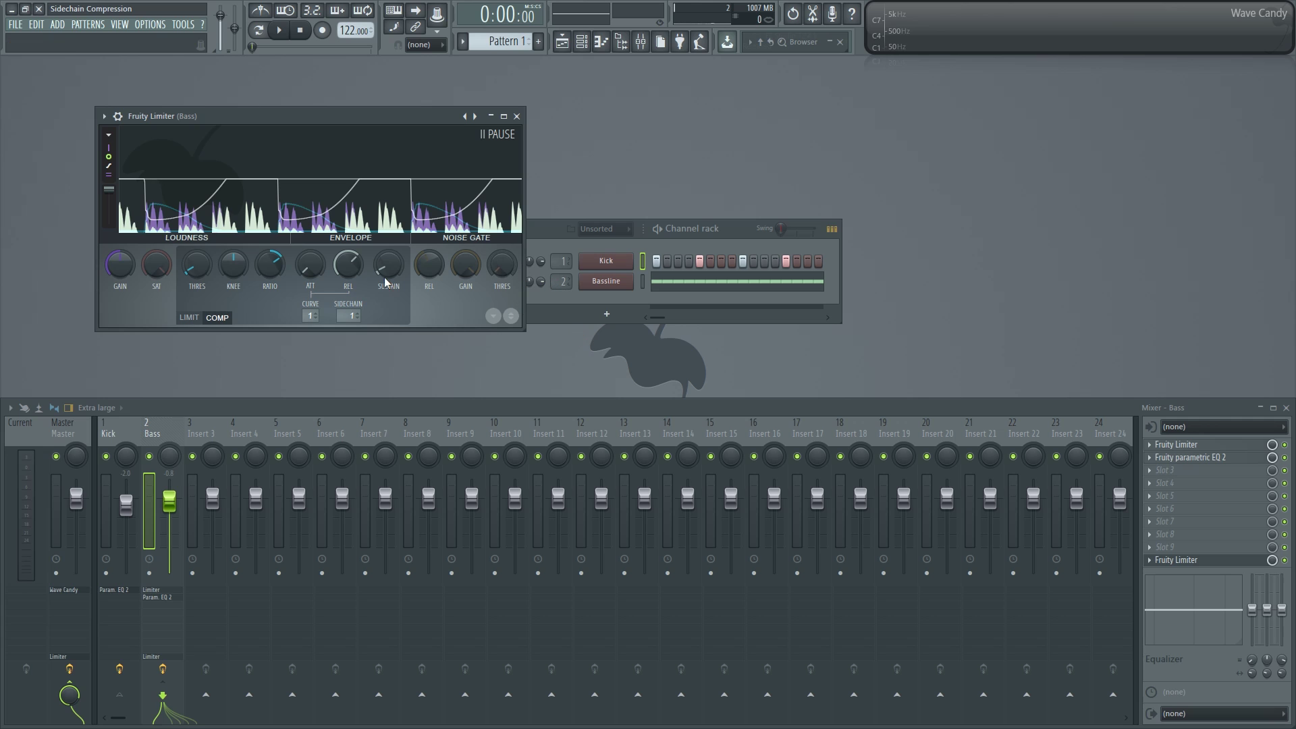
# Step: Shorten Fruity Limiter's release while the pattern plays, and stop playback
pyautogui.press('space')
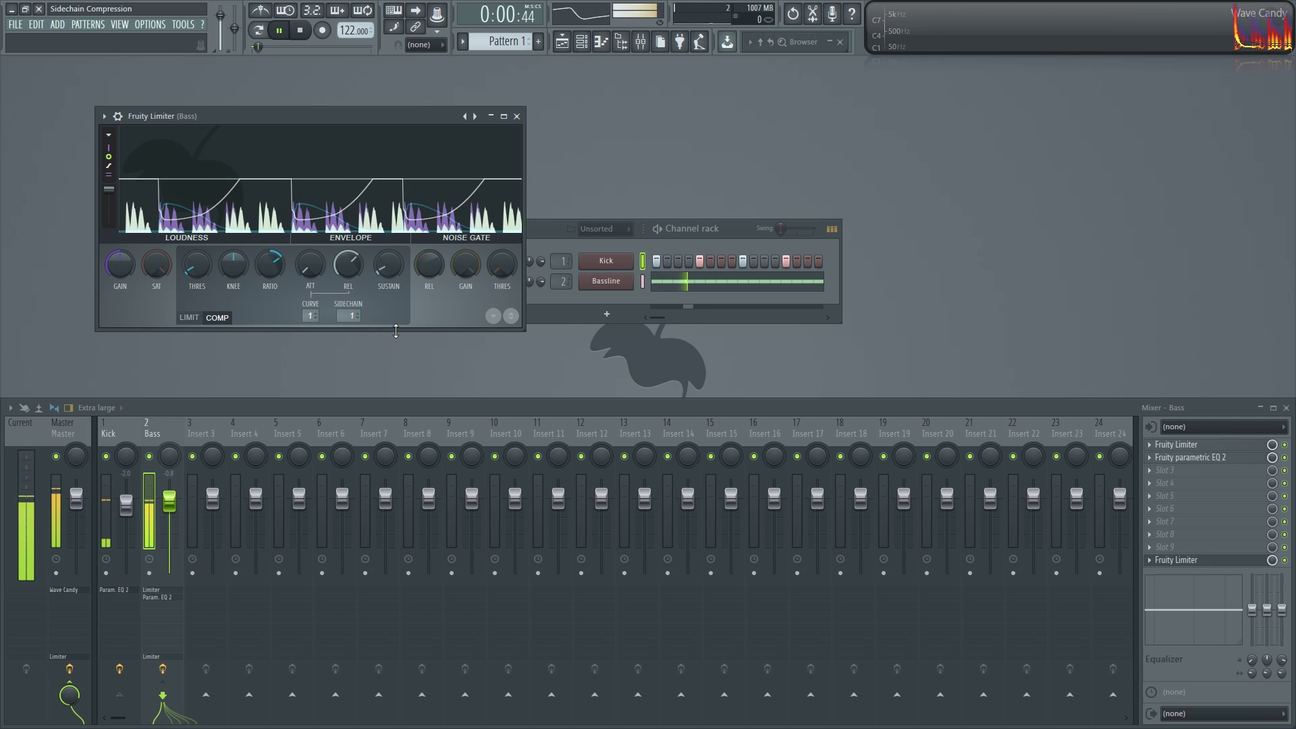
pyautogui.moveTo(350, 278); pyautogui.dragTo(350, 297)
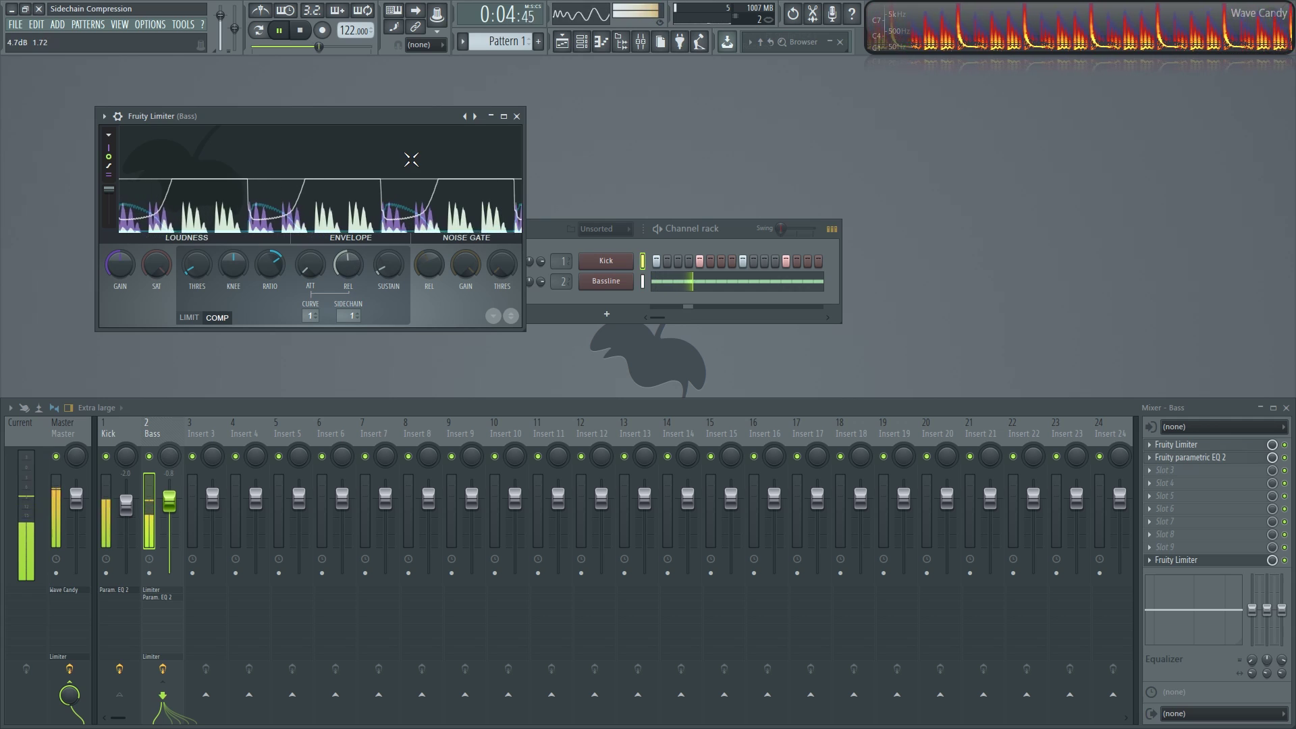
pyautogui.press('space')
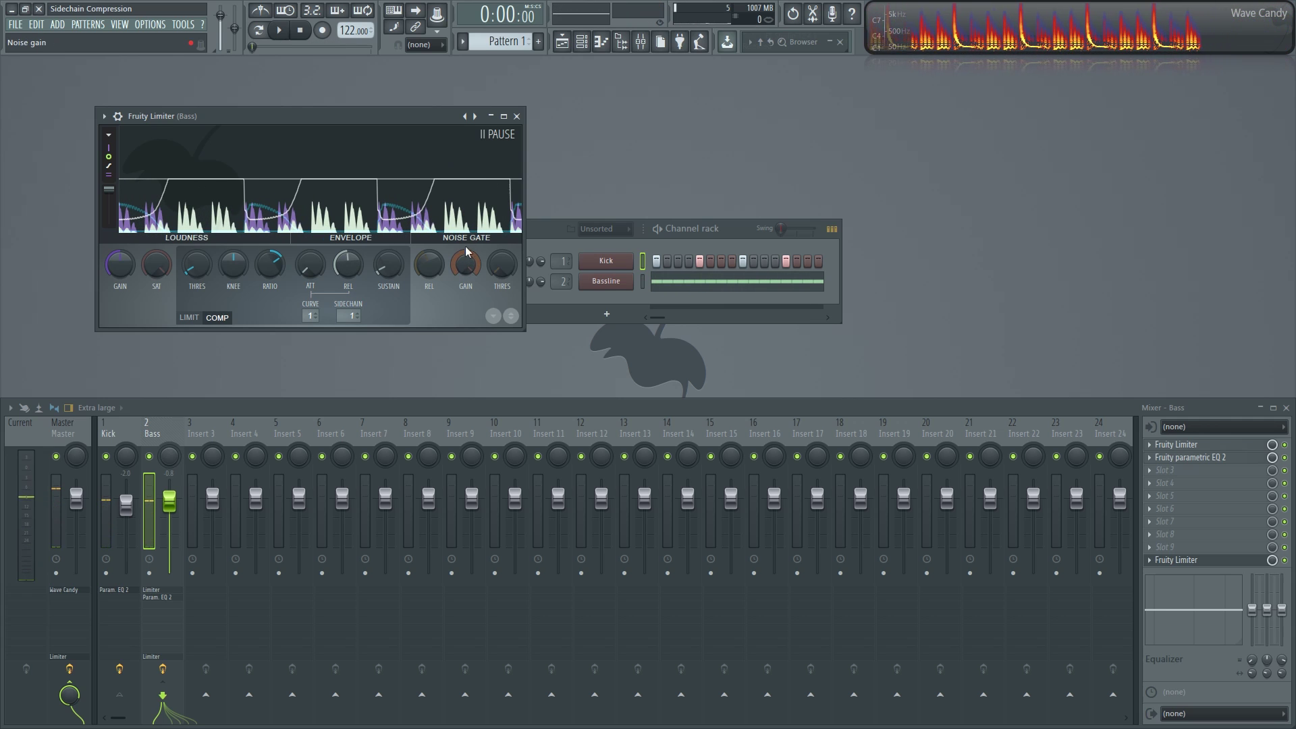